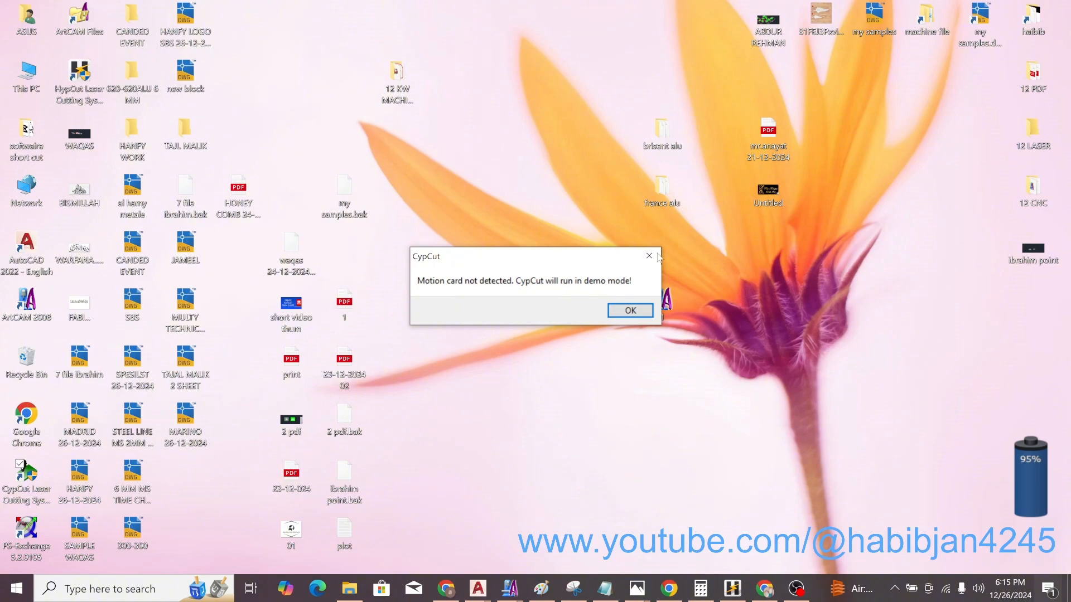
- Dismiss CypCut's demo-mode notice and bring up the my samples drawing in a maximized AutoCAD window
click(630, 311)
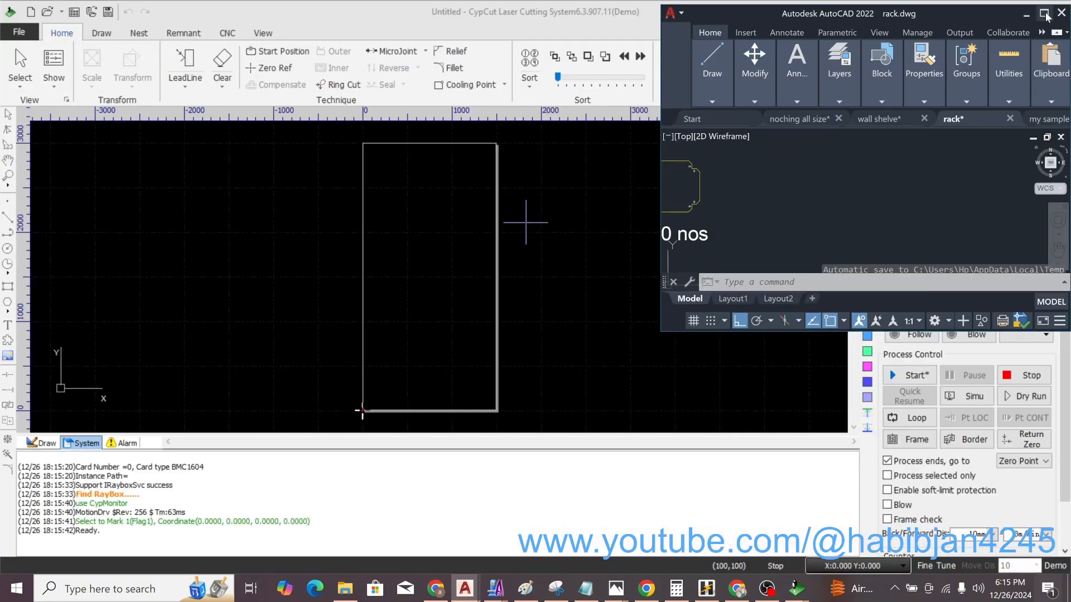
click(1045, 14)
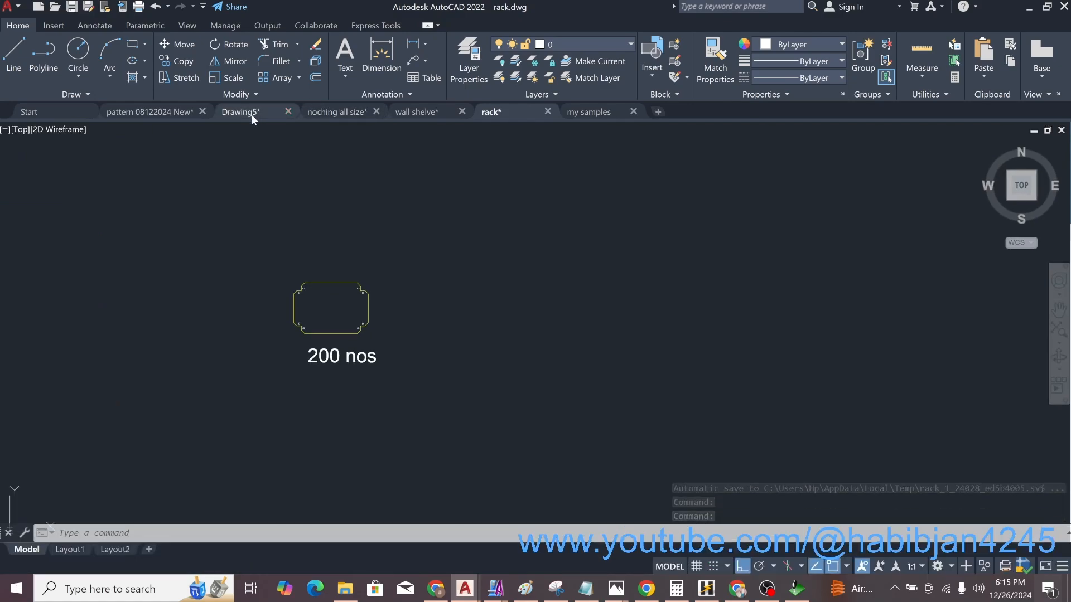
click(594, 112)
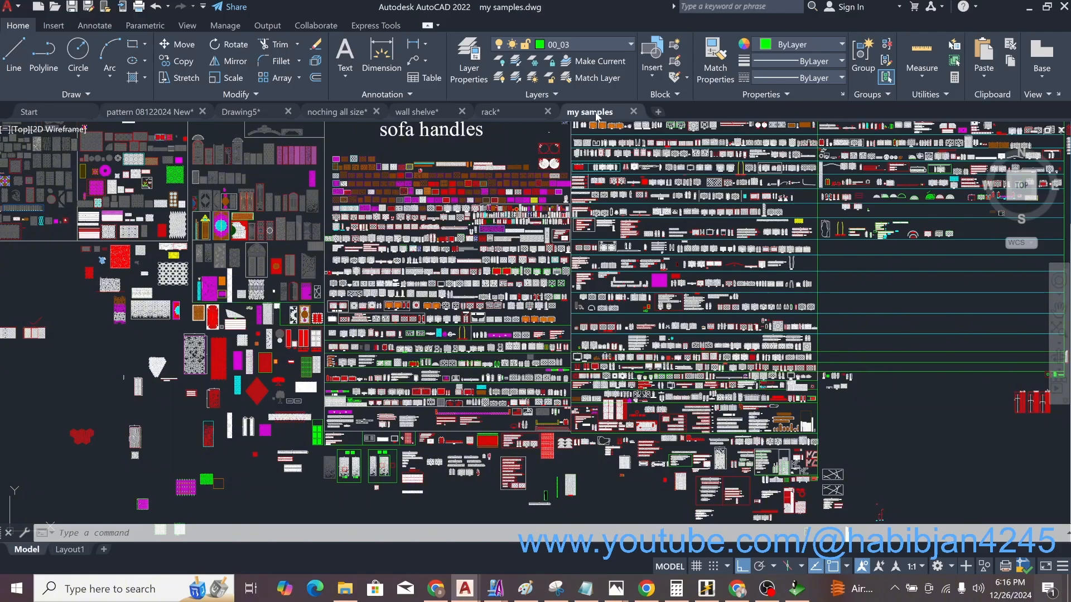
- Look over the calligraphy, emblem and decorative panel designs beyond the upper end of the sample rows
scroll(479, 208, down, 1)
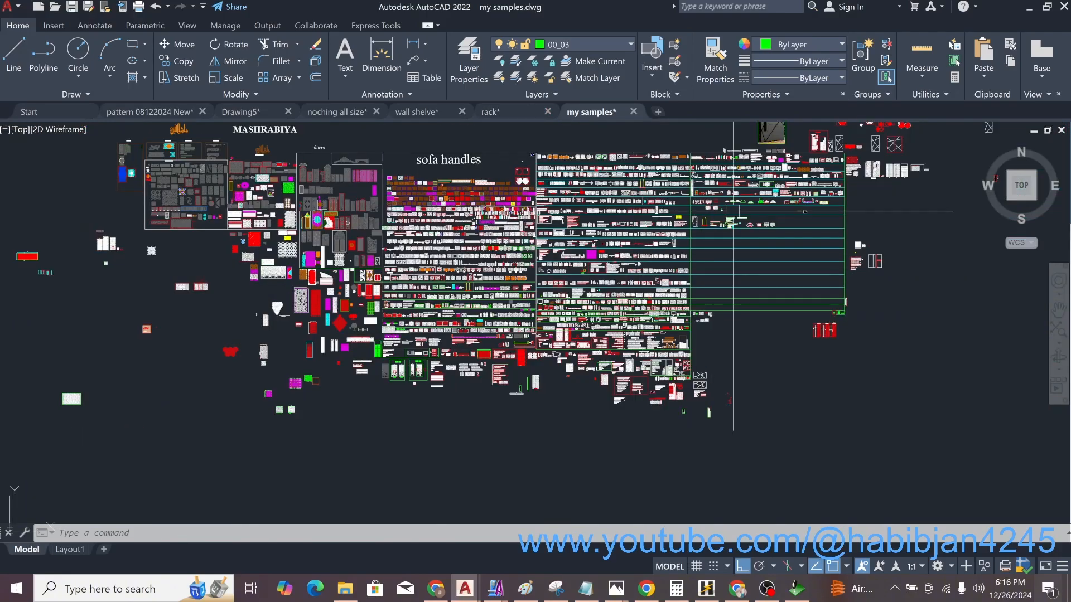
middle_drag(759, 198, 603, 230)
scroll(602, 230, up, 8)
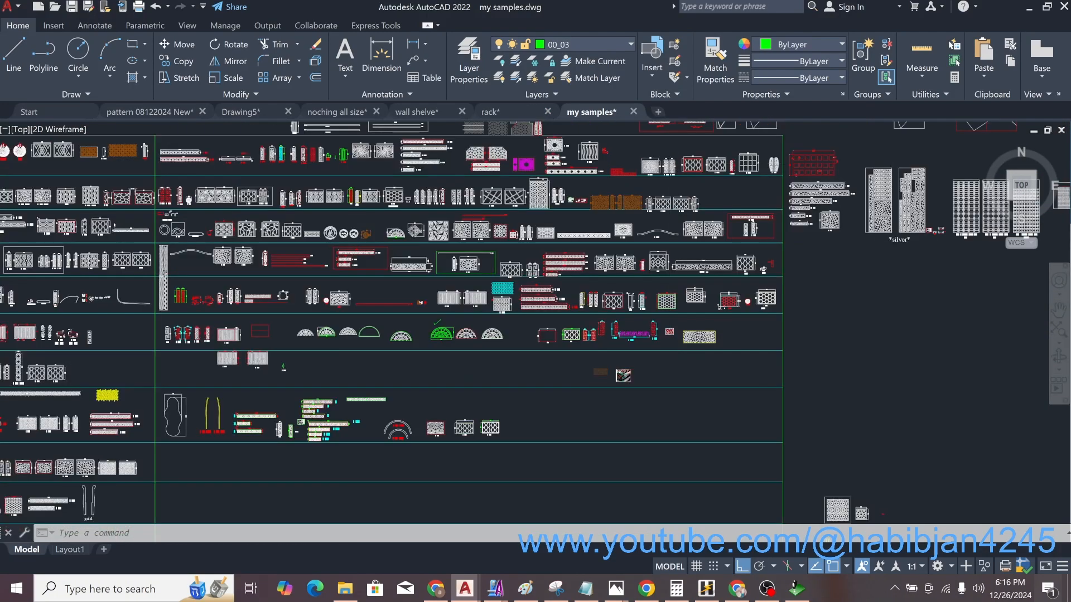
middle_drag(485, 323, 351, 372)
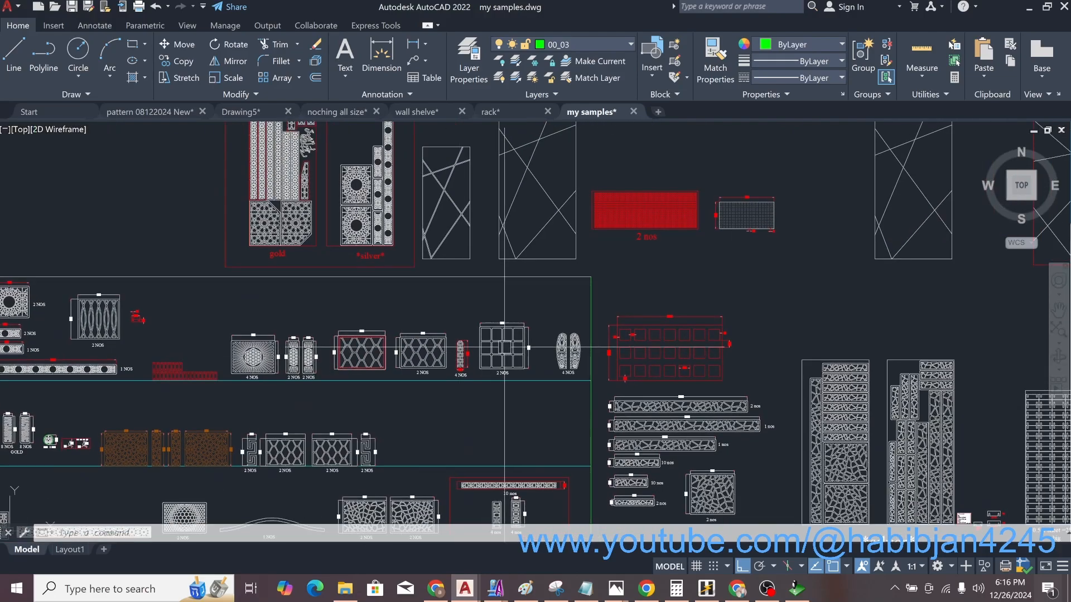
scroll(562, 359, up, 6)
middle_drag(570, 344, 334, 373)
scroll(468, 187, down, 6)
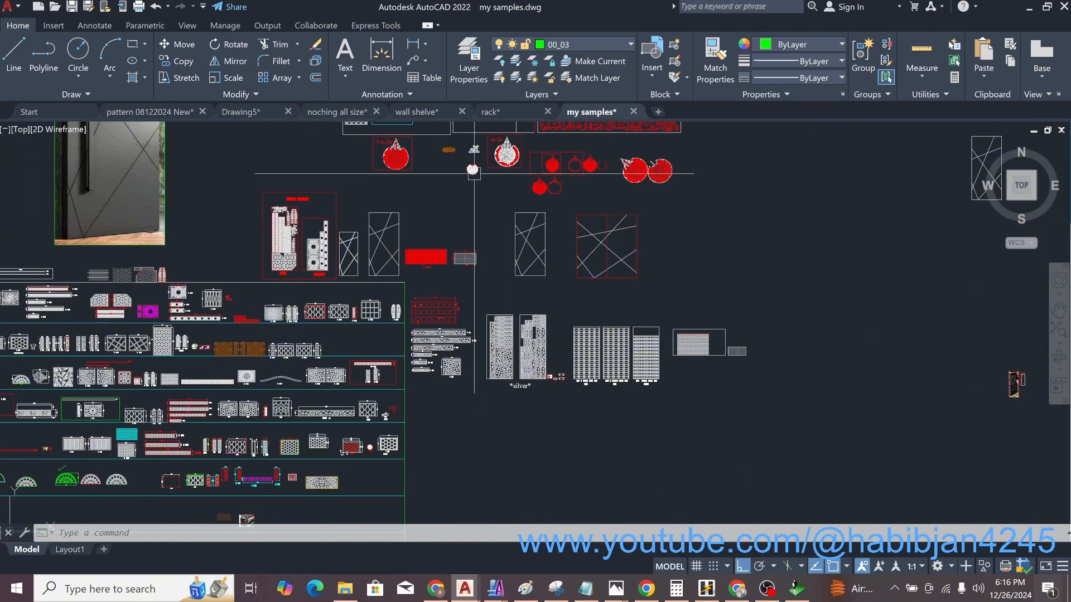
middle_drag(408, 313, 537, 227)
scroll(502, 279, down, 1)
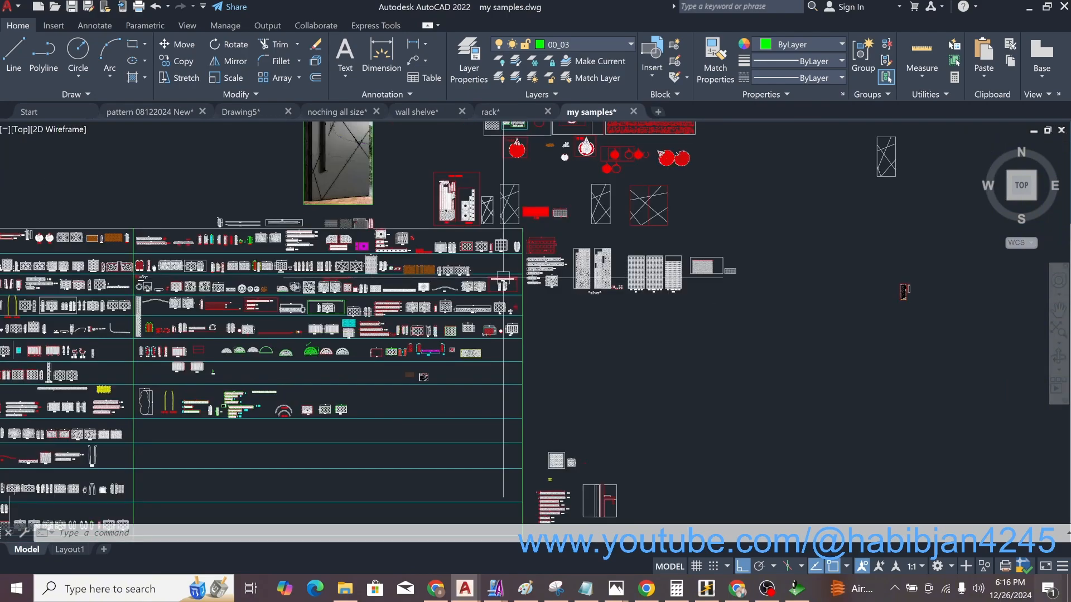
middle_drag(502, 279, 397, 416)
scroll(412, 289, up, 6)
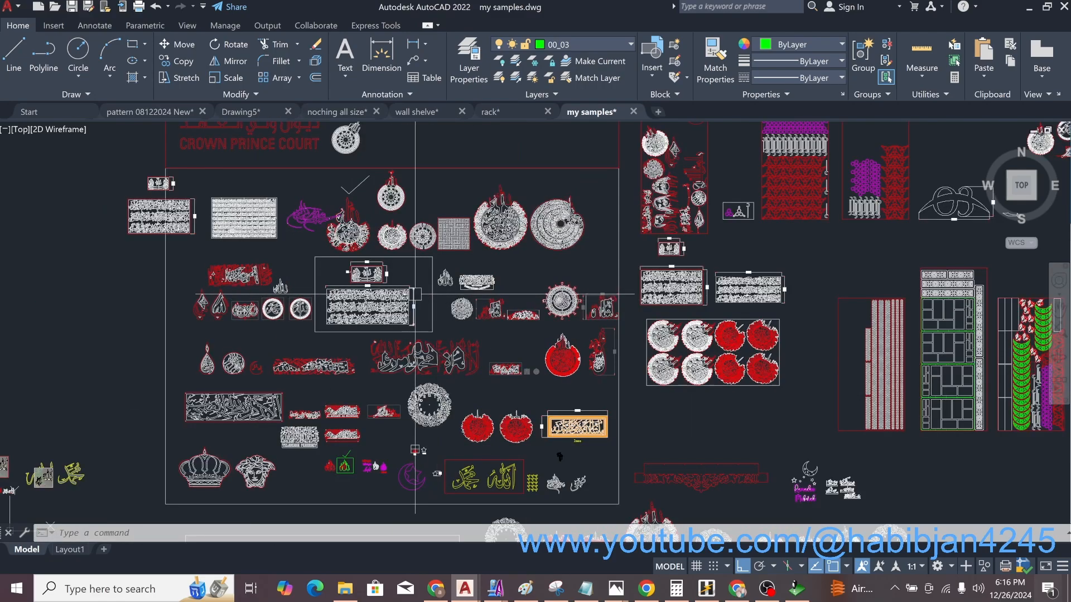
middle_drag(430, 316, 448, 395)
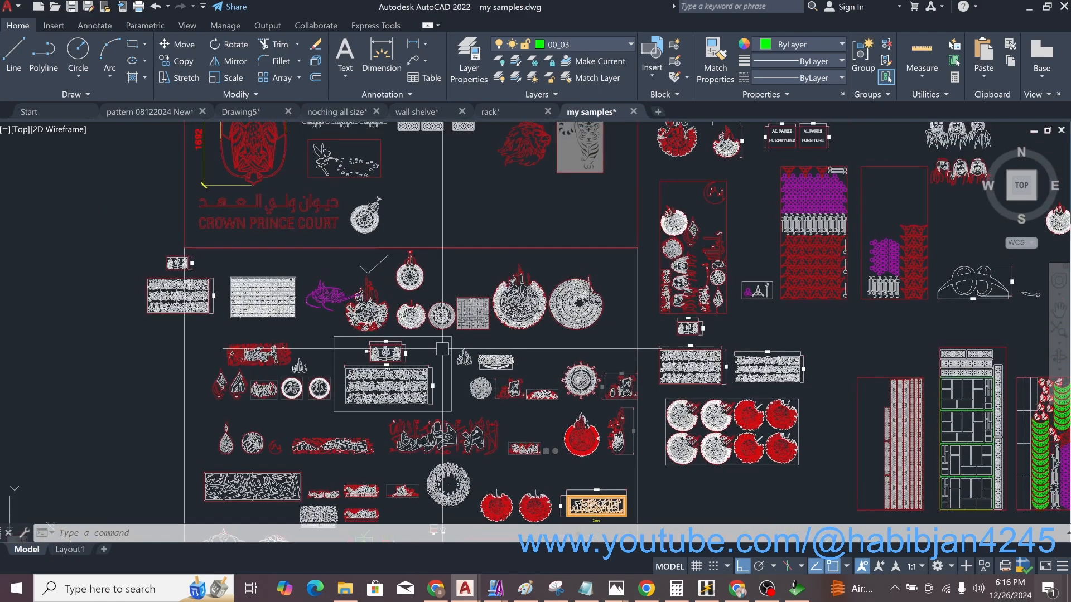
scroll(447, 342, down, 1)
scroll(708, 195, up, 4)
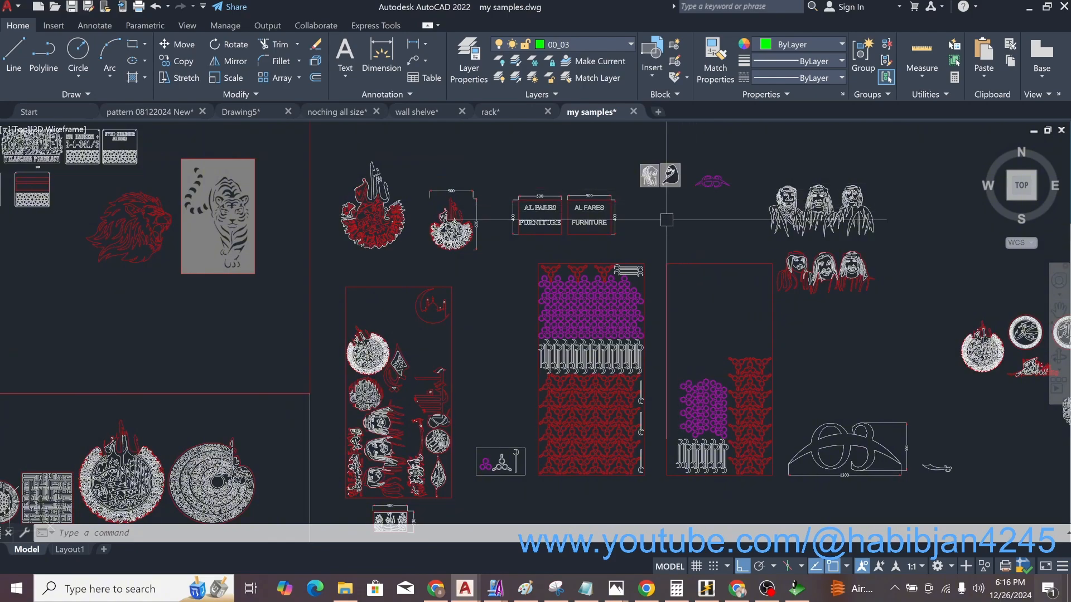
scroll(703, 214, up, 4)
scroll(441, 350, down, 10)
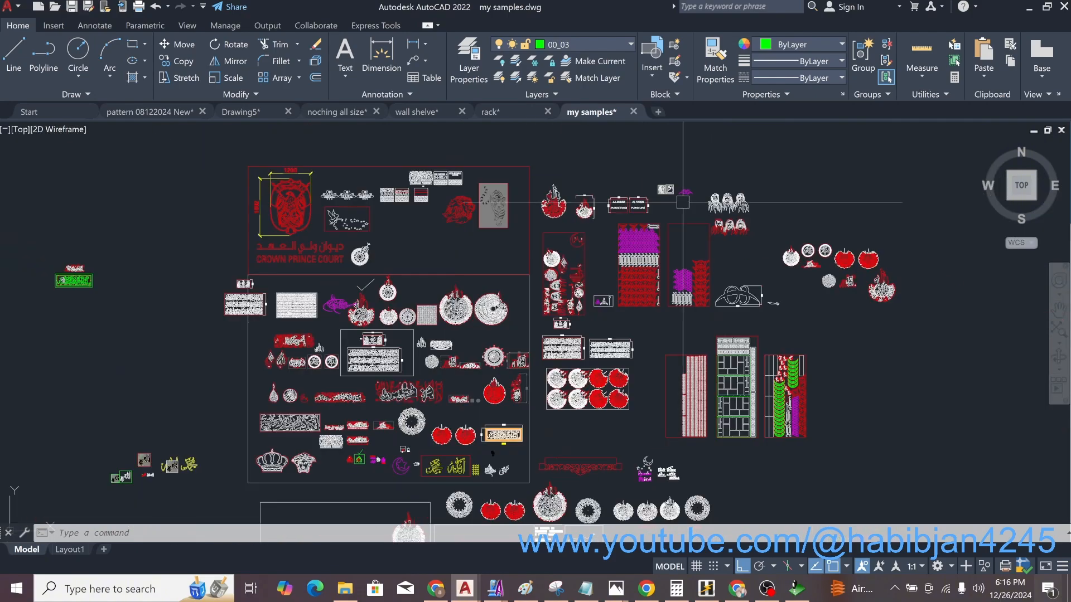
scroll(340, 371, up, 8)
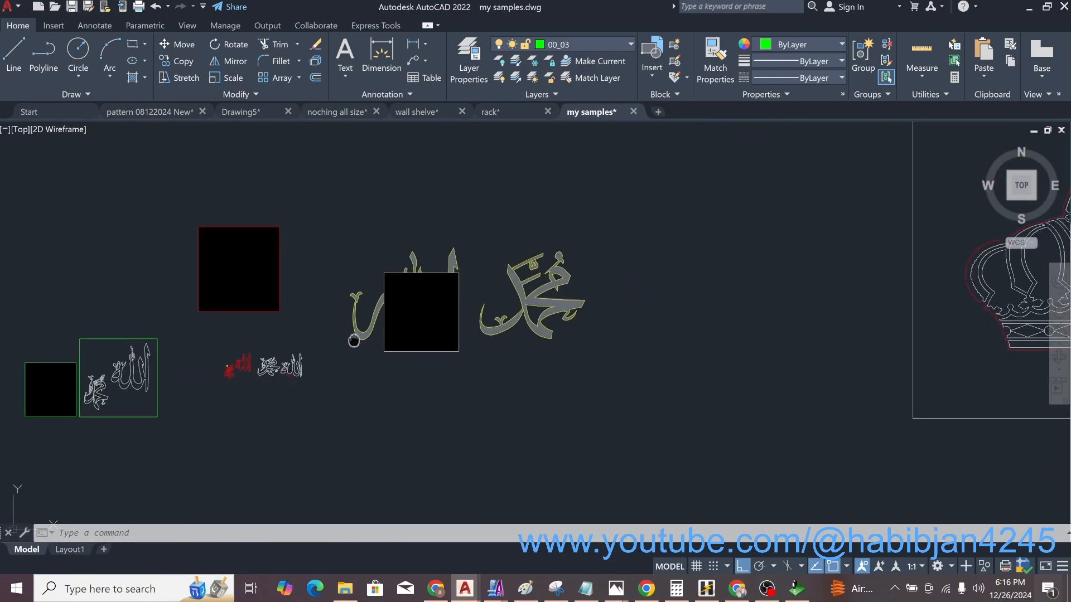
scroll(417, 311, down, 10)
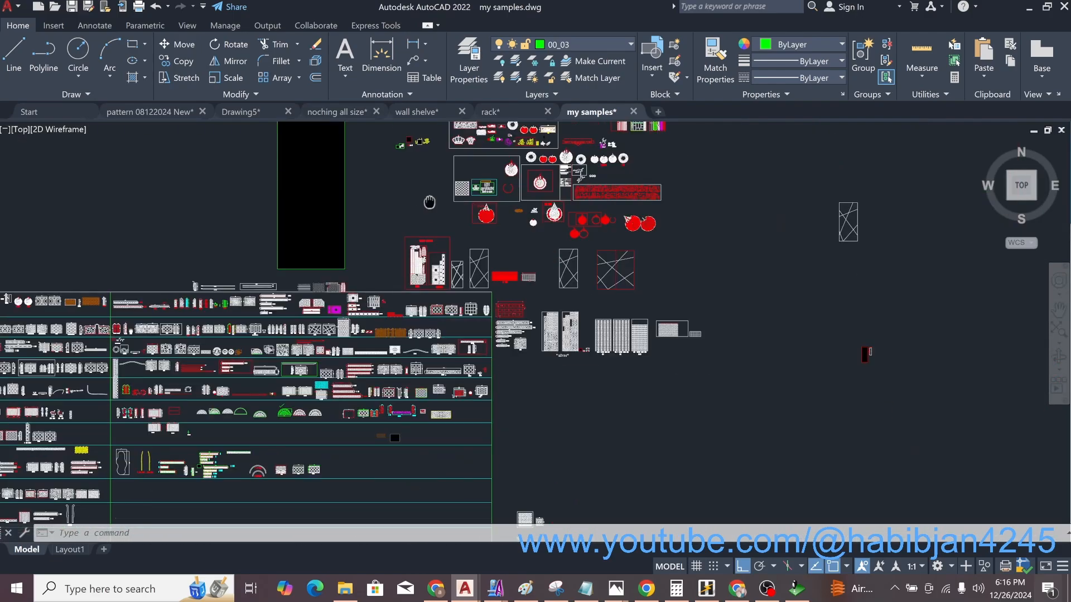
- Examine the Greek-key, hexagon and perforated panel designs with their dimensions and quantities in the sample rows
scroll(365, 402, up, 4)
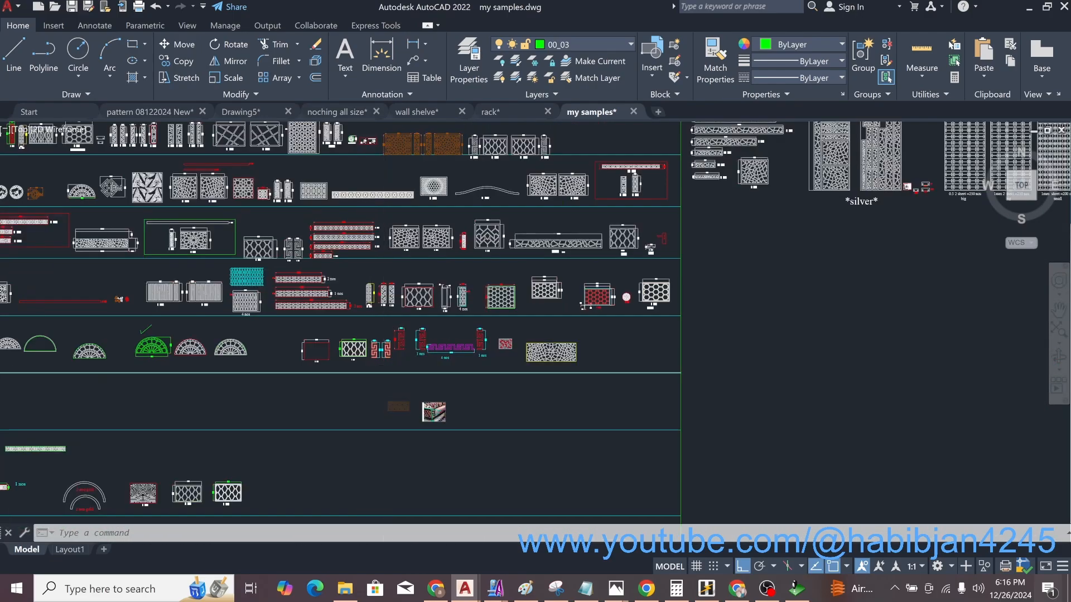
scroll(385, 368, up, 4)
scroll(398, 352, up, 5)
scroll(402, 351, down, 3)
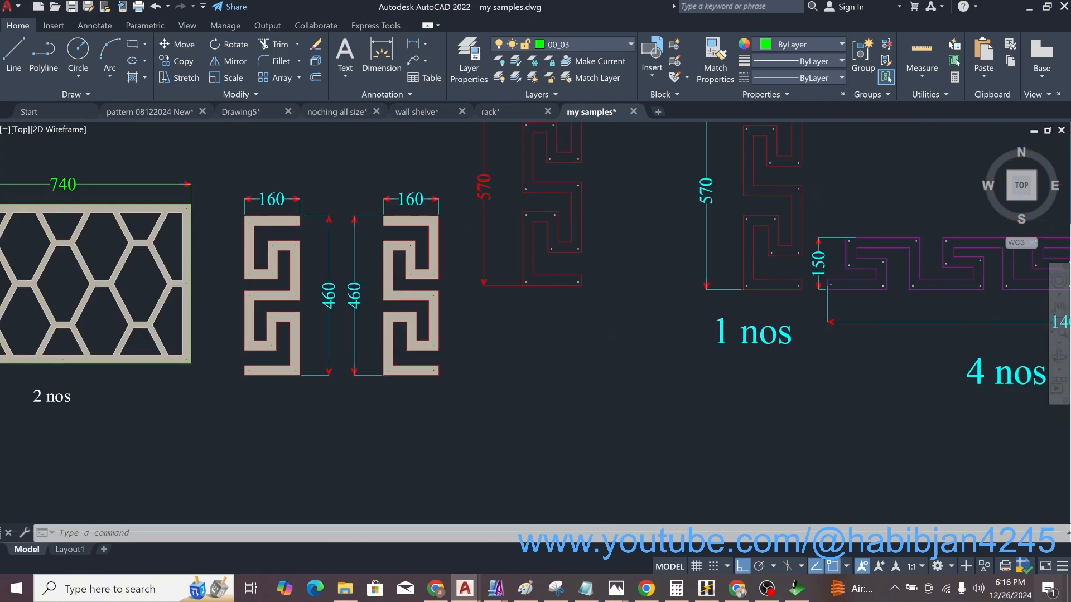
middle_drag(340, 368, 559, 364)
scroll(559, 364, down, 3)
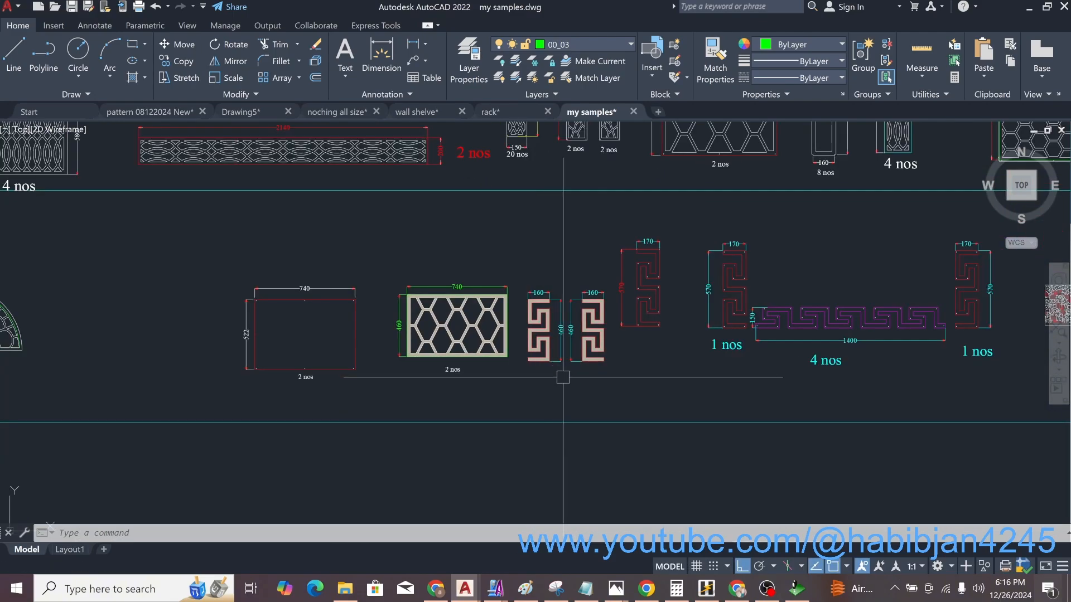
scroll(563, 378, down, 8)
middle_drag(658, 357, 695, 346)
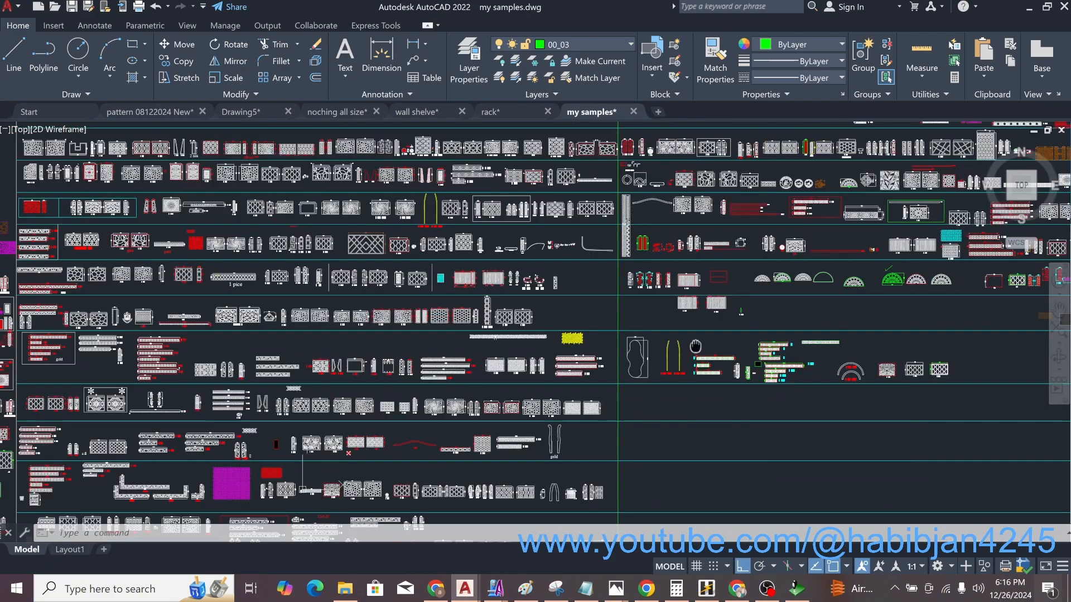
scroll(695, 346, up, 10)
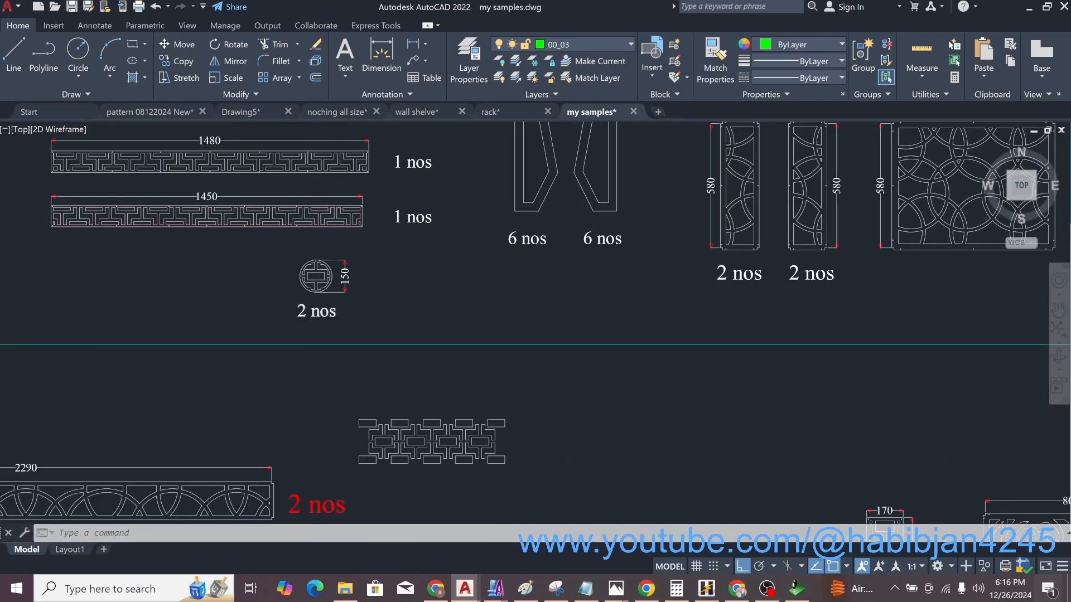
scroll(303, 269, up, 3)
scroll(297, 350, down, 10)
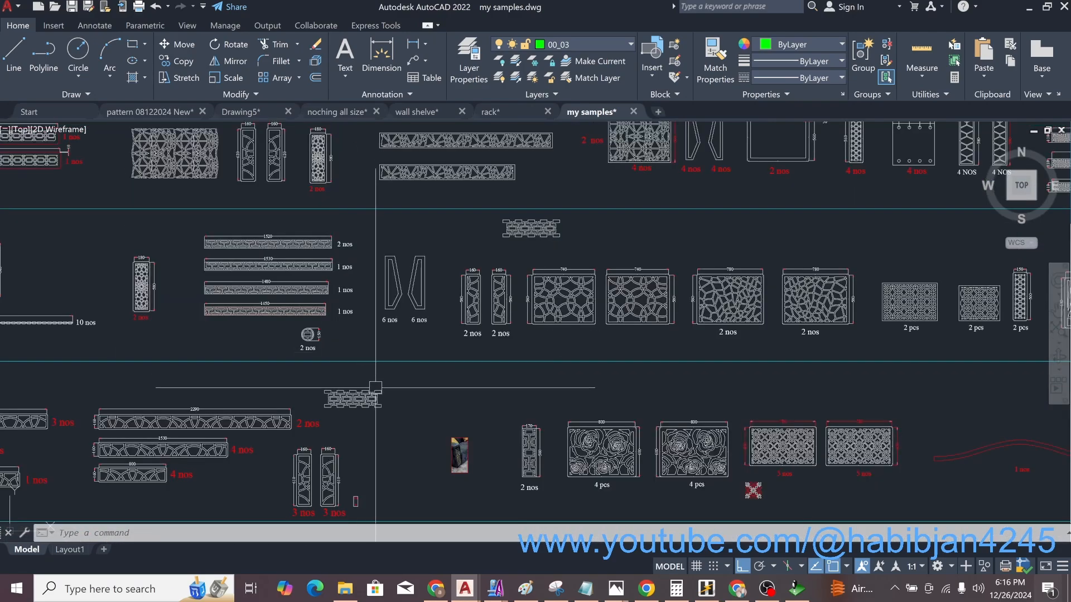
scroll(335, 410, up, 5)
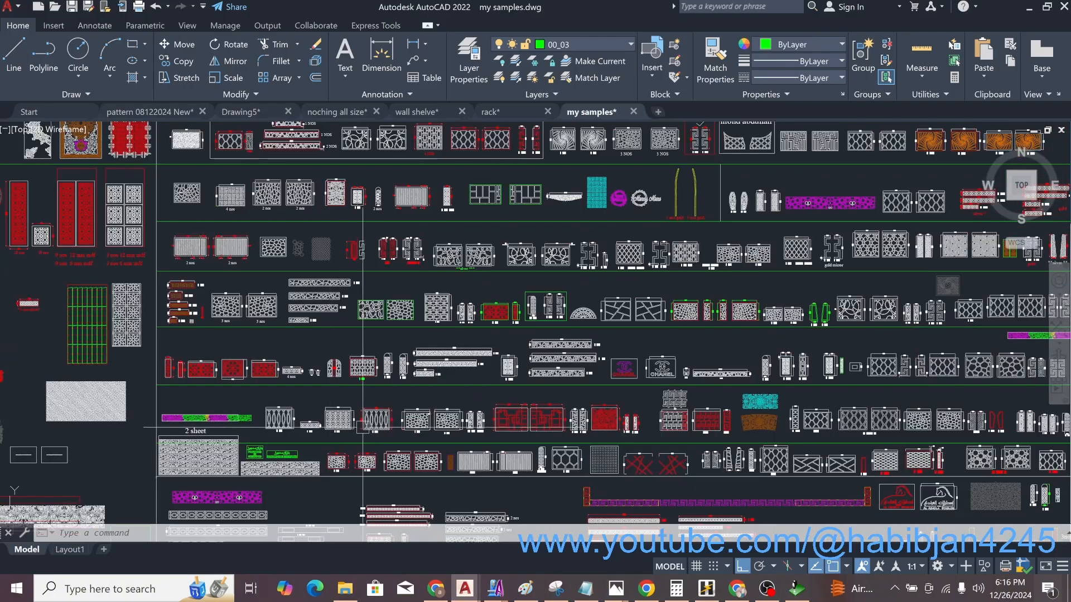
scroll(288, 385, down, 8)
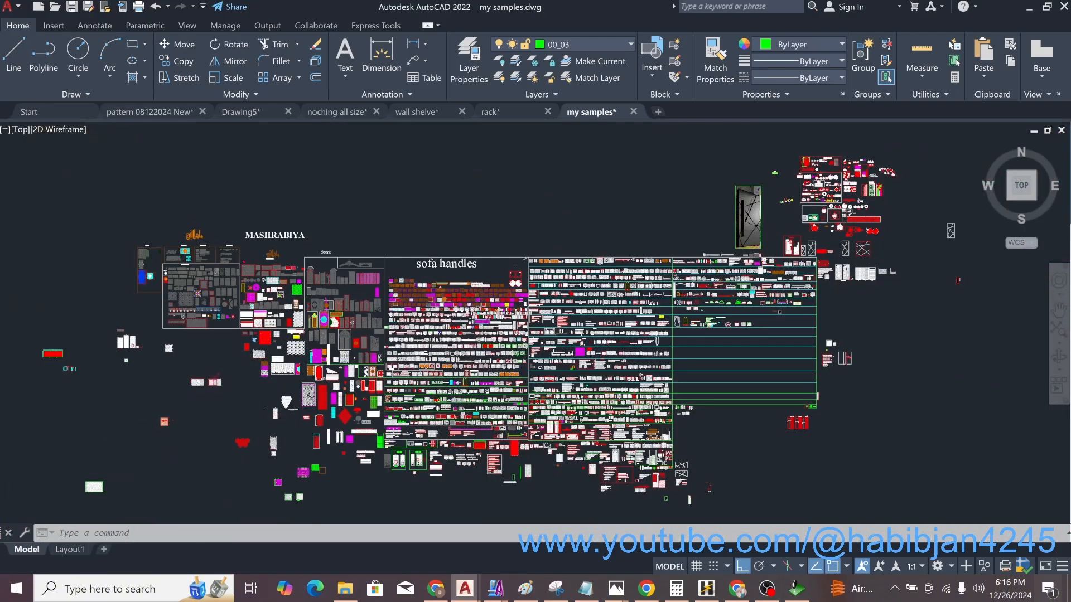
- Inspect the pattern designs in the MASHRABIYA and doors sections of the sample library
scroll(409, 358, up, 5)
scroll(552, 338, up, 8)
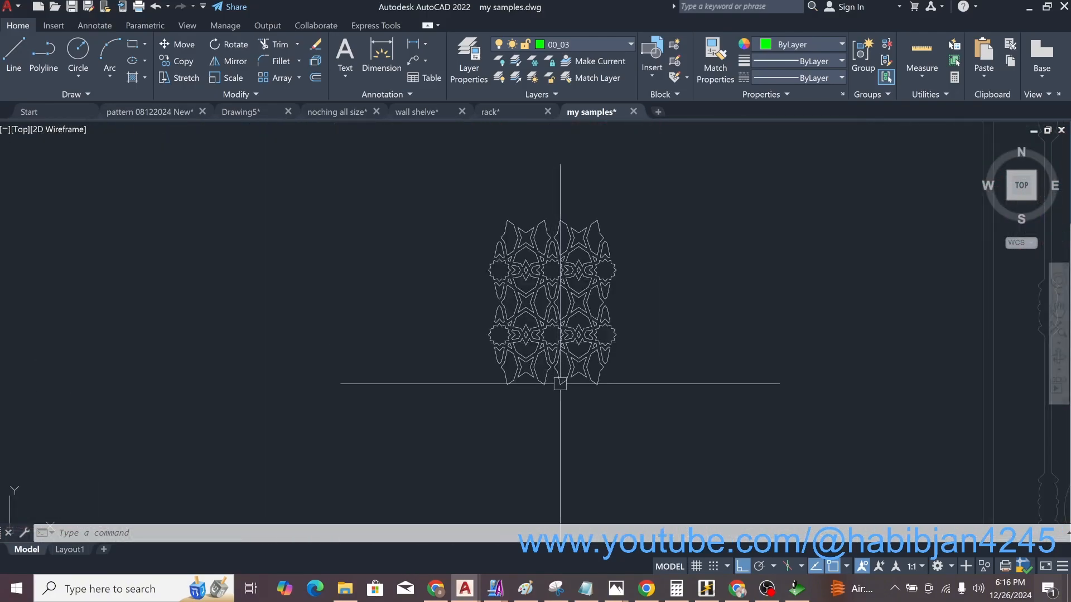
scroll(558, 383, down, 10)
scroll(335, 279, down, 5)
scroll(284, 229, up, 2)
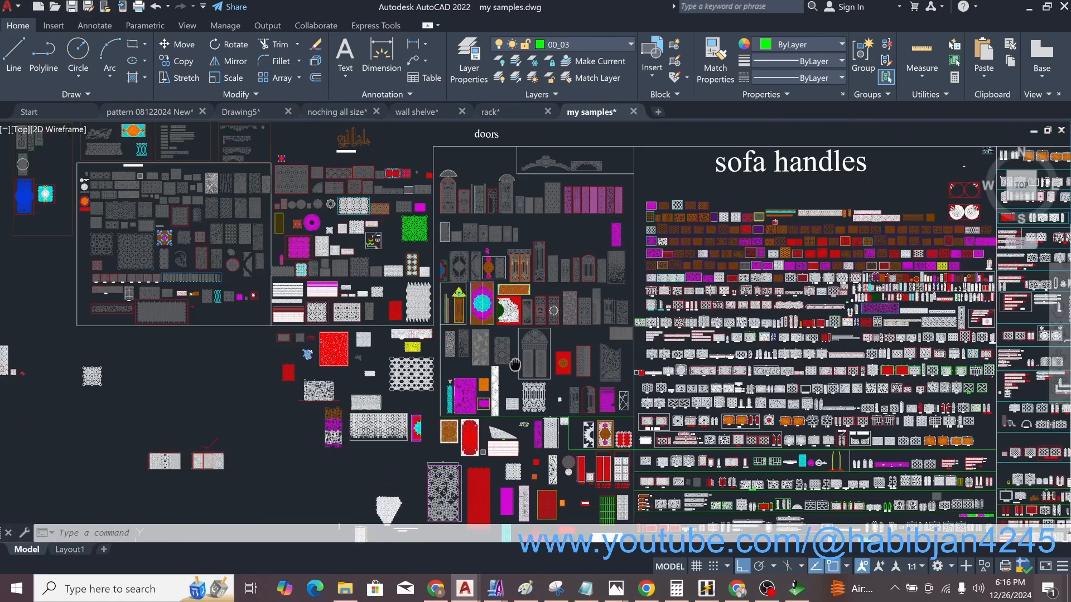
scroll(371, 279, up, 6)
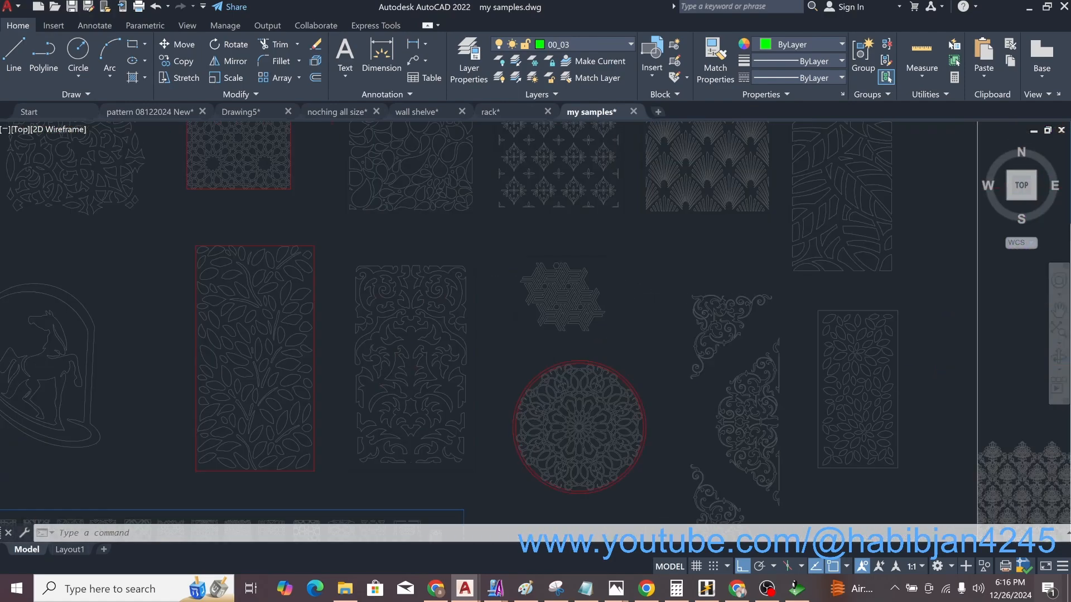
scroll(567, 361, down, 4)
middle_drag(379, 210, 411, 256)
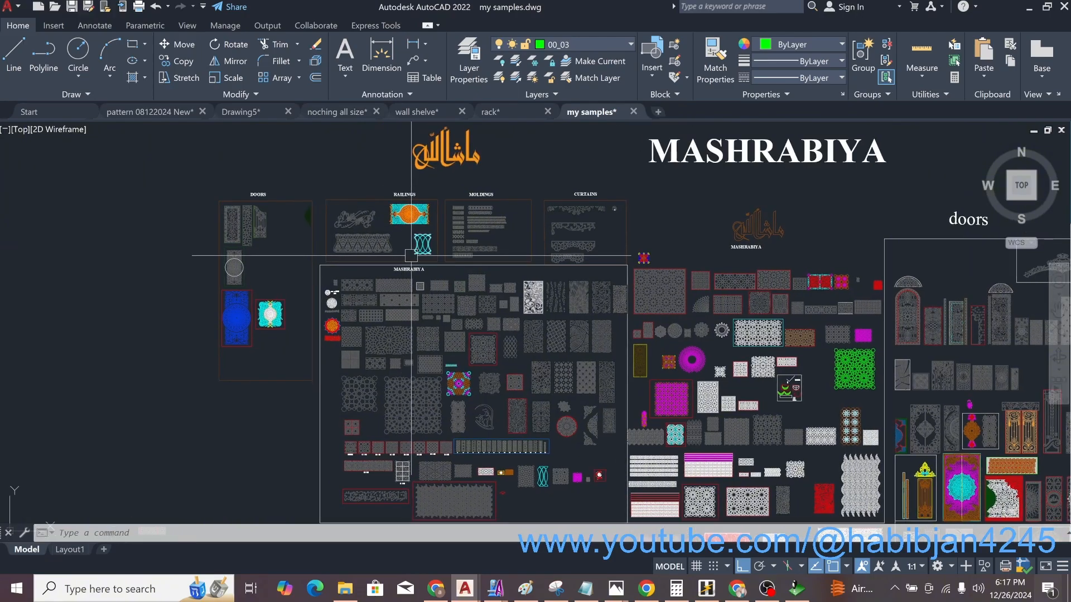
- Survey the doors and sofa handles sections down to the lowest rows of the sample library
middle_drag(679, 404, 393, 378)
scroll(582, 470, up, 2)
mouse_move(522, 475)
middle_down()
mouse_move(471, 478)
mouse_move(348, 439)
middle_up()
scroll(348, 438, down, 3)
middle_drag(534, 433, 408, 391)
middle_drag(690, 429, 408, 391)
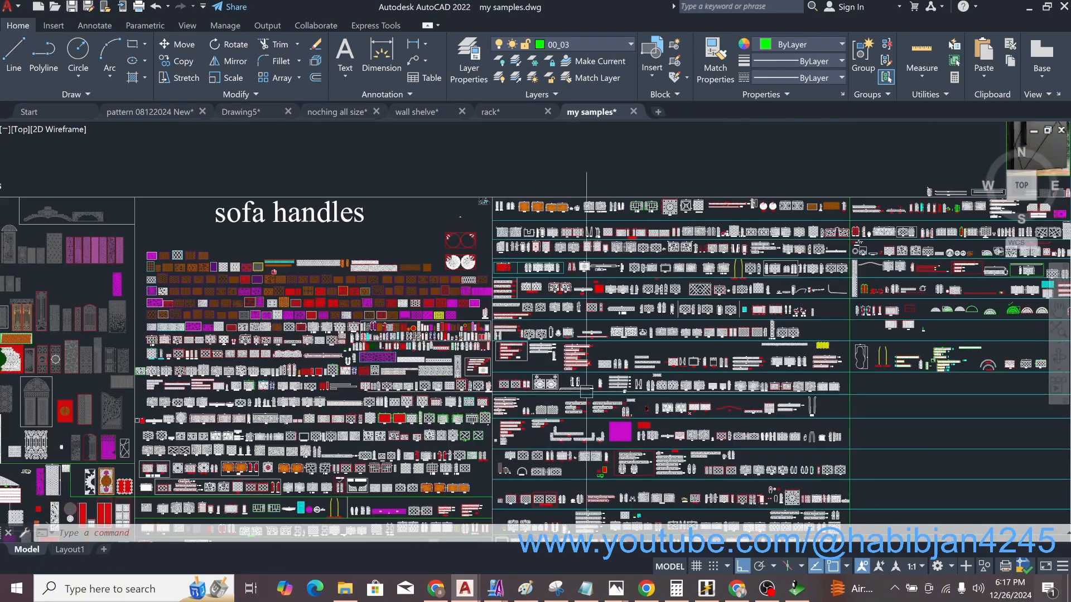
middle_drag(571, 385, 410, 378)
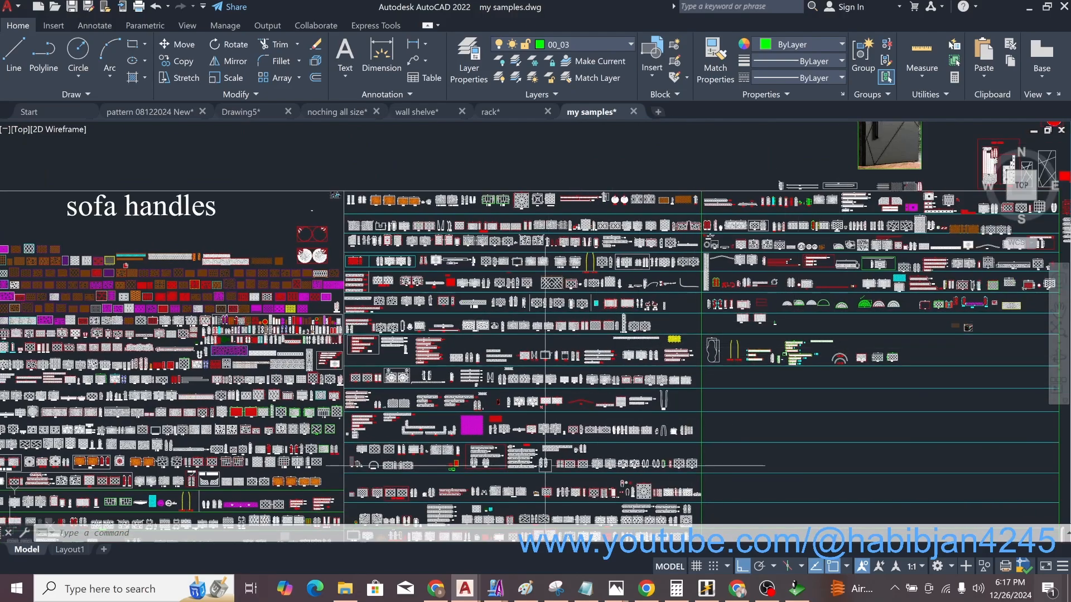
middle_drag(555, 456, 524, 326)
scroll(423, 391, up, 2)
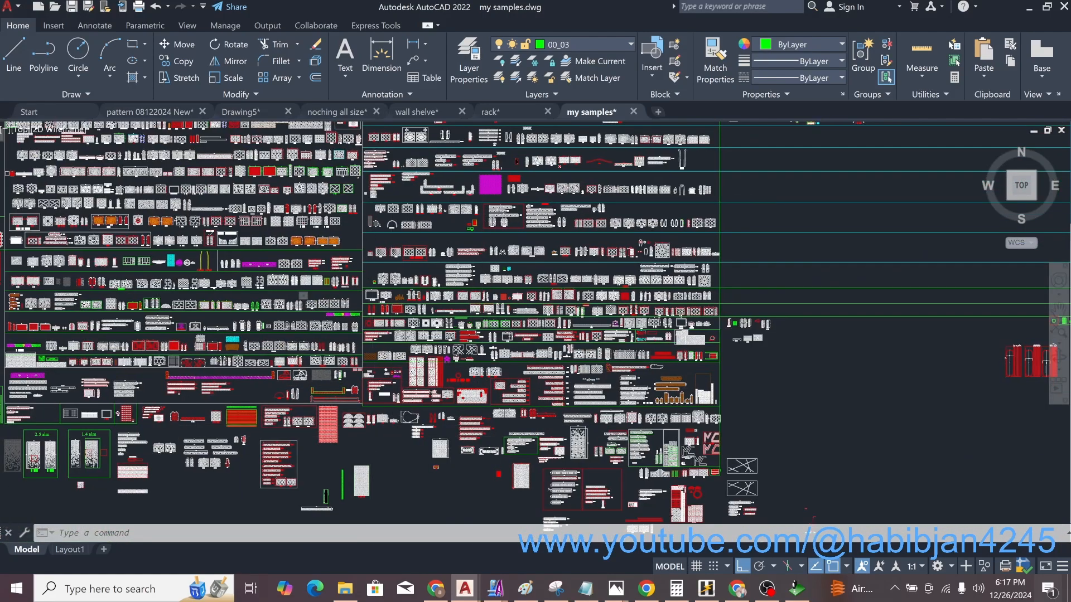
- Copy the 380 by 70 notched rhombus outline marked silver and paste it into empty space below the sample rows
scroll(419, 394, up, 4)
scroll(463, 368, up, 2)
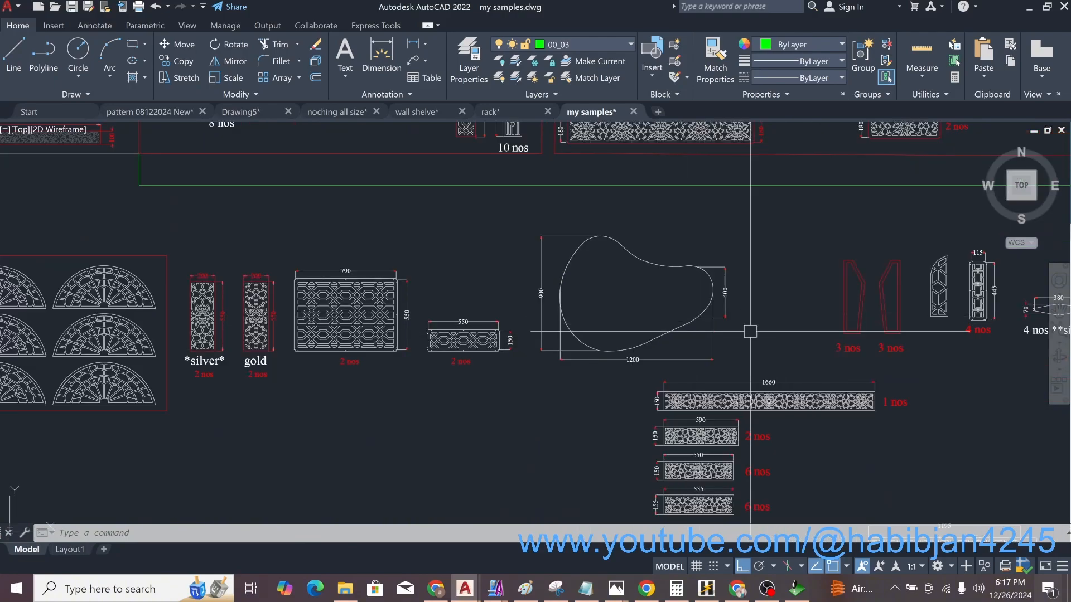
middle_drag(428, 368, 23, 379)
scroll(406, 334, up, 4)
middle_drag(489, 357, 261, 387)
scroll(330, 360, up, 4)
click(346, 306)
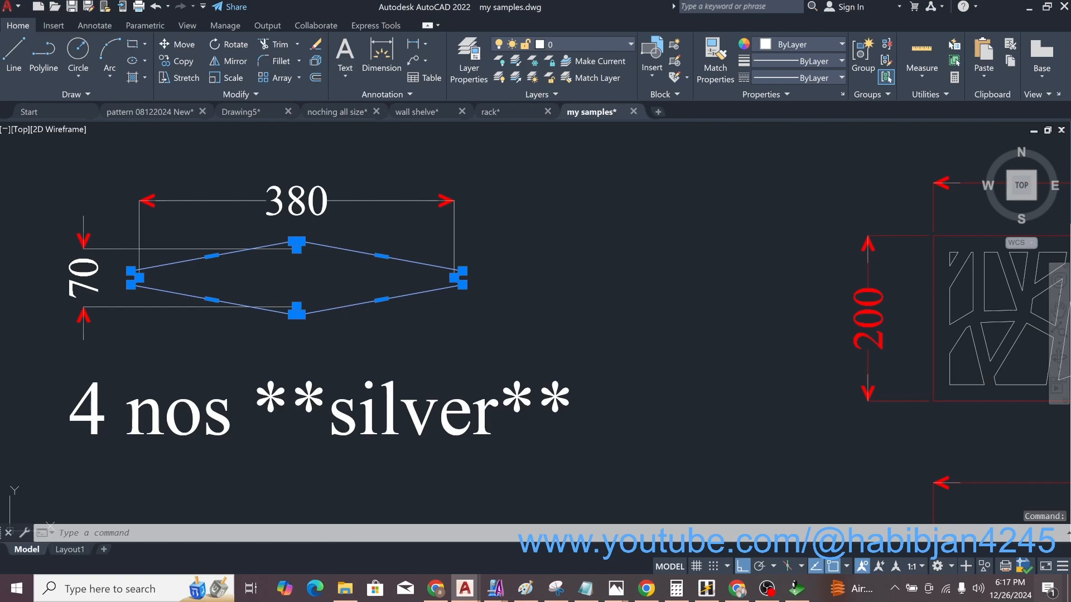
key(ctrl+c)
key(ctrl+v)
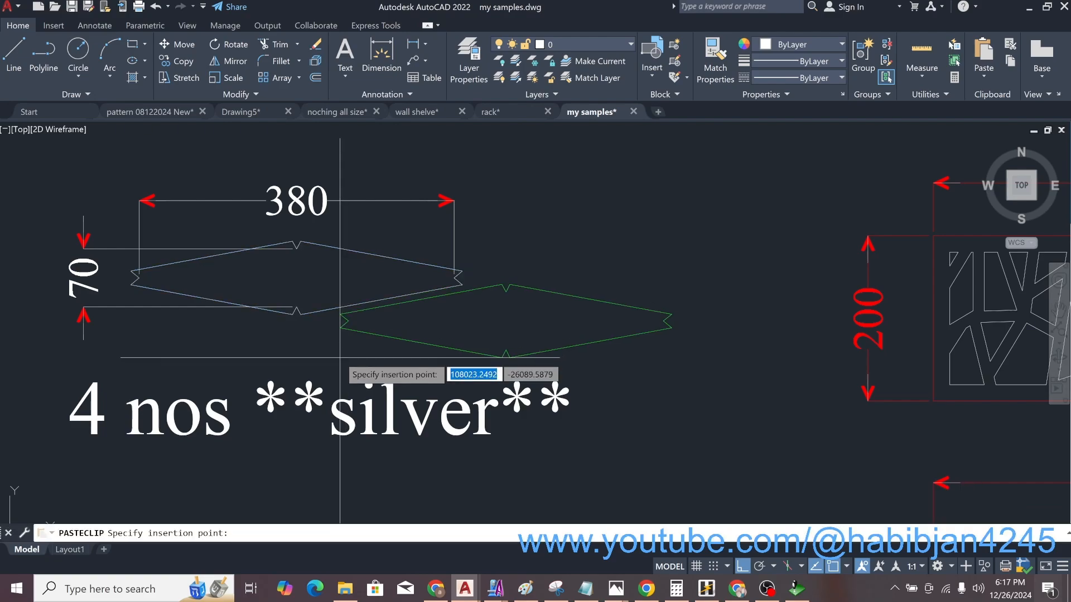
scroll(181, 363, down, 8)
scroll(180, 363, down, 3)
scroll(278, 369, up, 10)
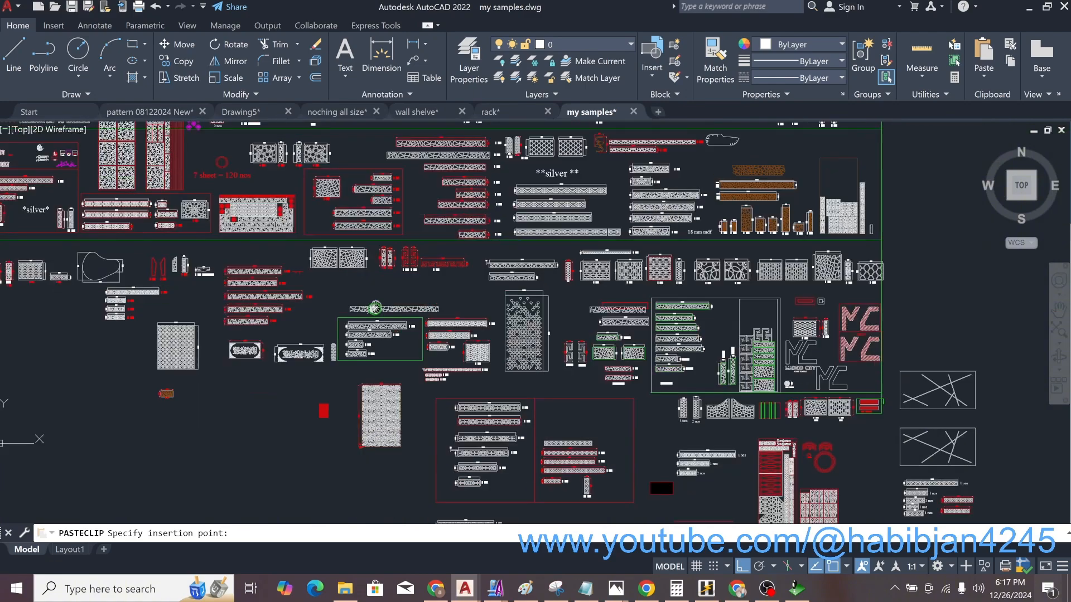
click(278, 370)
scroll(265, 387, up, 6)
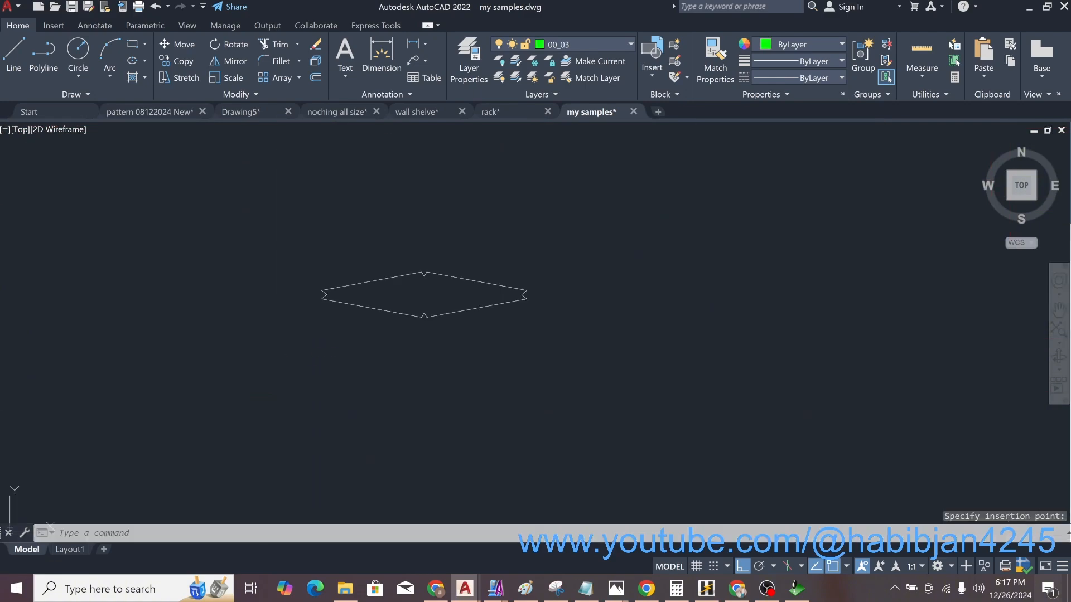
- Try to place the single-line text "500 NOS" below the rhombus outline with a rotation angle of 500, and undo it
key(Escape)
key(Escape)
key(Escape)
text(d)
key(Return)
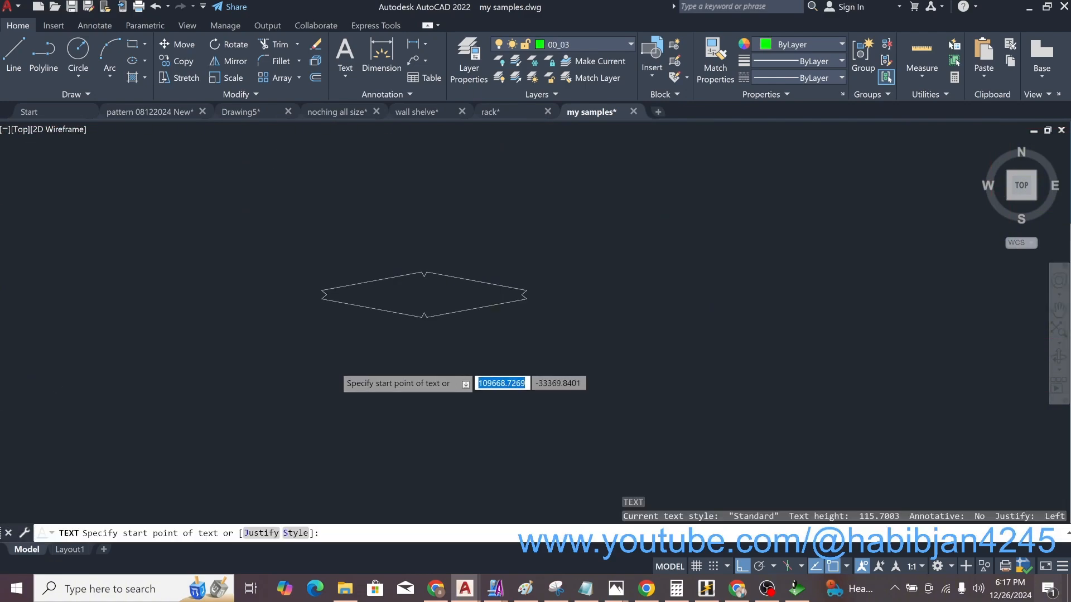
scroll(336, 366, up, 1)
click(345, 360)
key(Return)
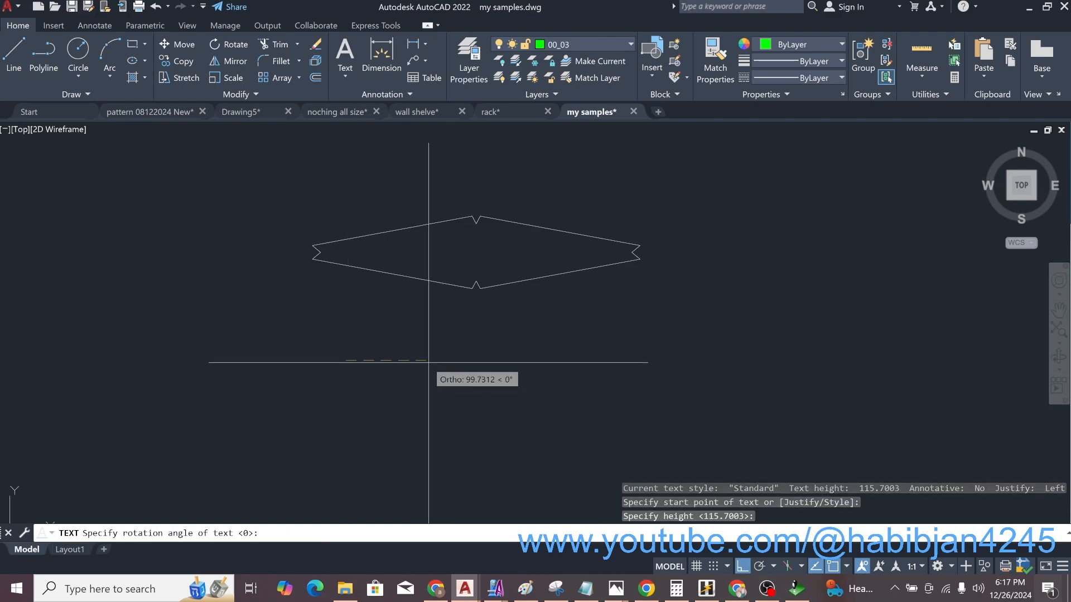
text(500)
key(Return)
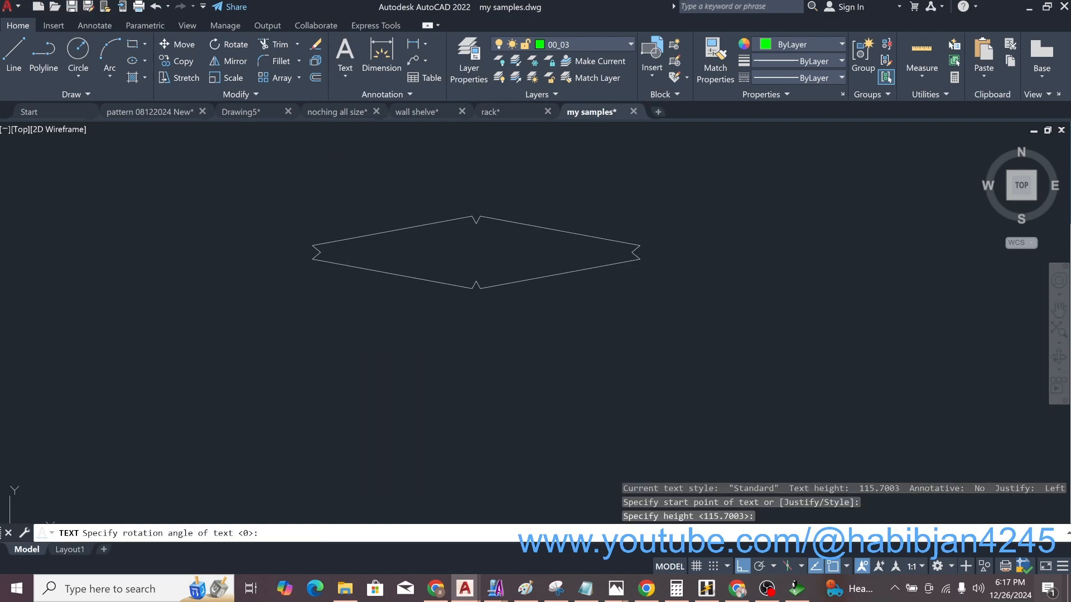
text(50)
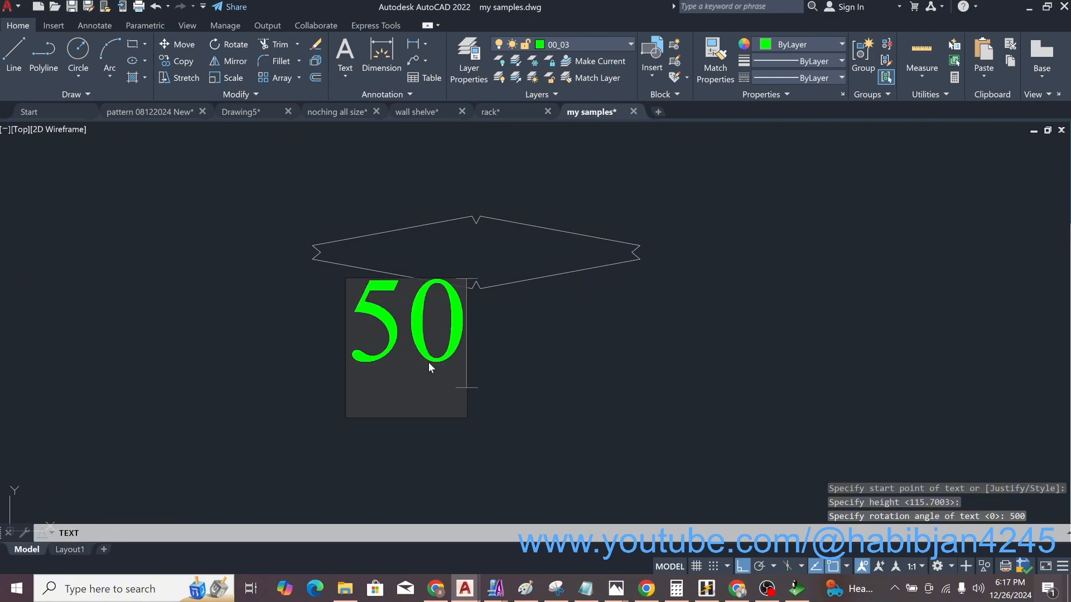
text(0 NOS)
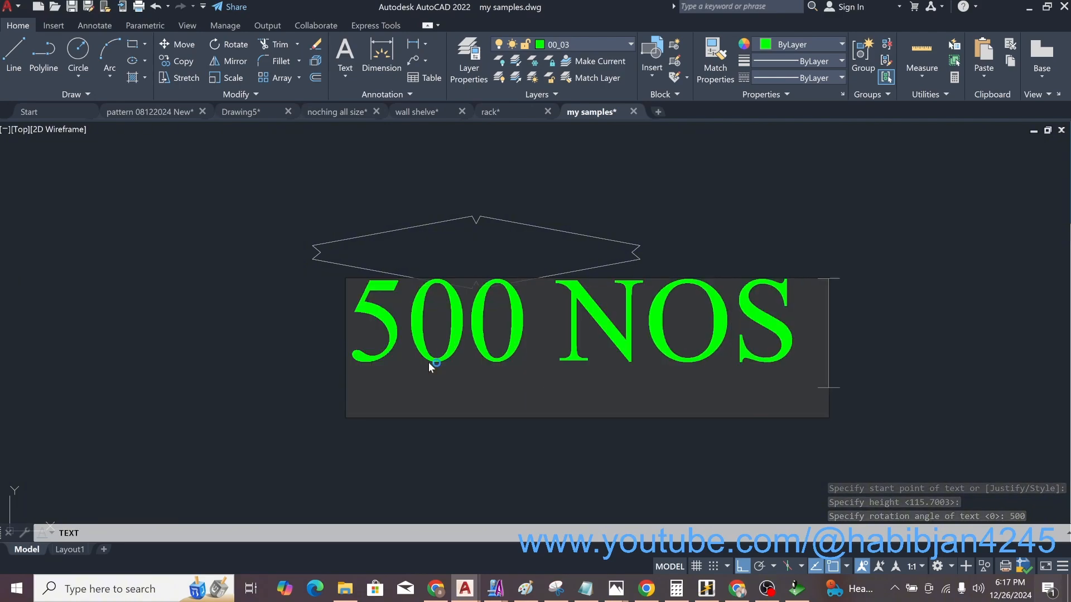
key(Return)
key(Return)
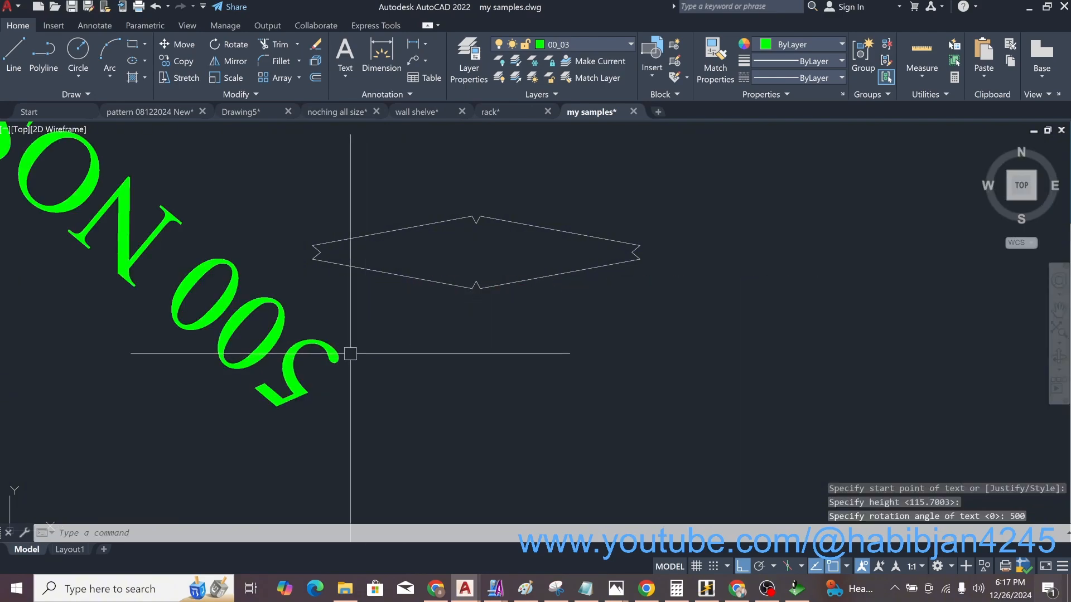
key(ctrl+z)
key(Escape)
- Place the single-line text "500 NOS" at the rhombus outline's lower edge, keeping the default height and rotation
text(D)
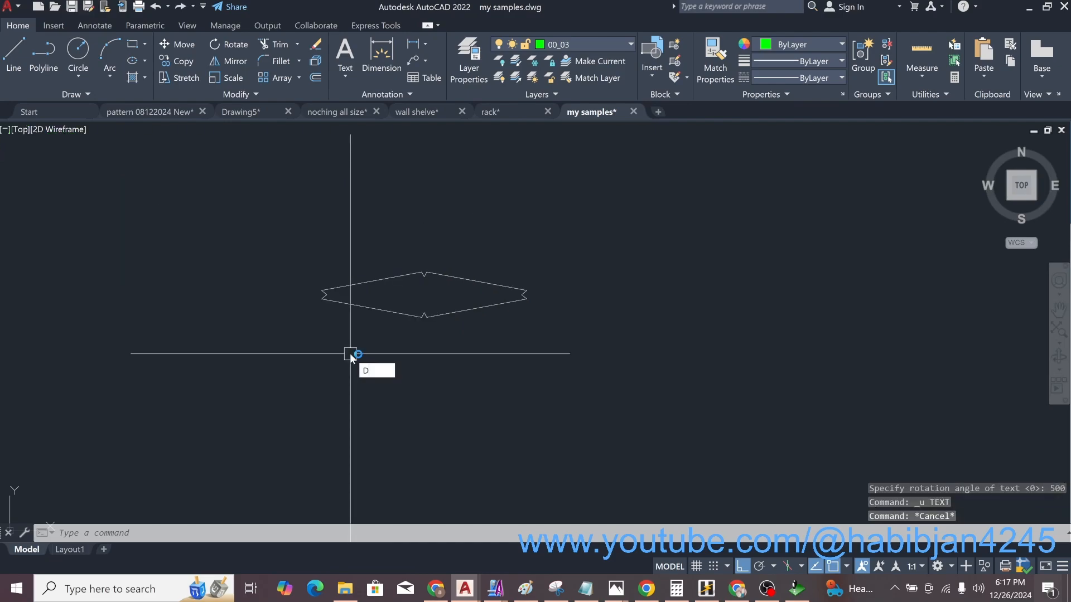
text(T)
key(Return)
click(304, 380)
key(Return)
key(Return)
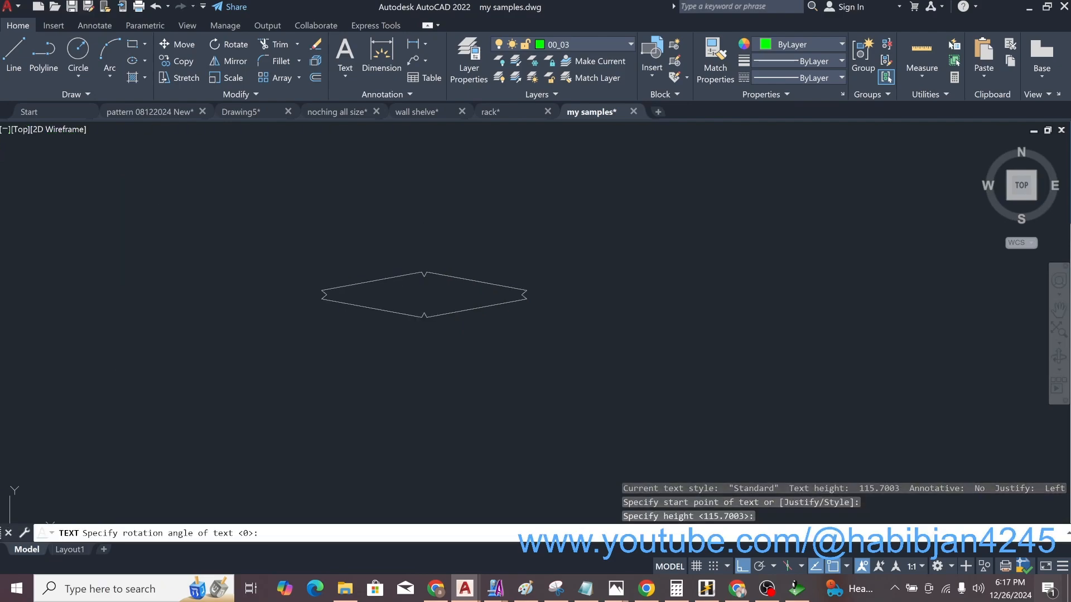
text(500)
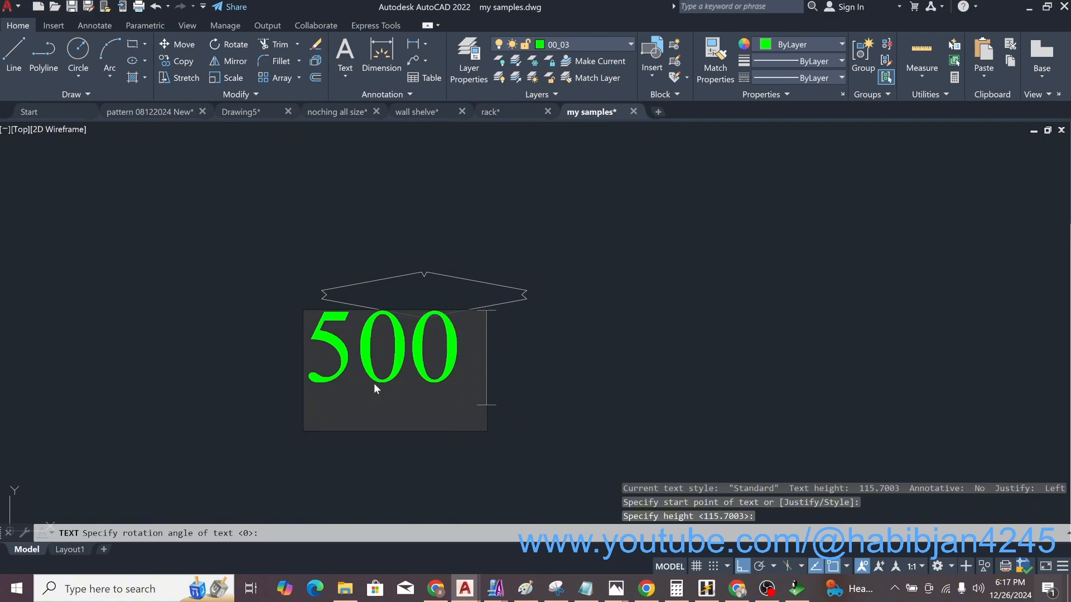
text( NOS)
click(252, 255)
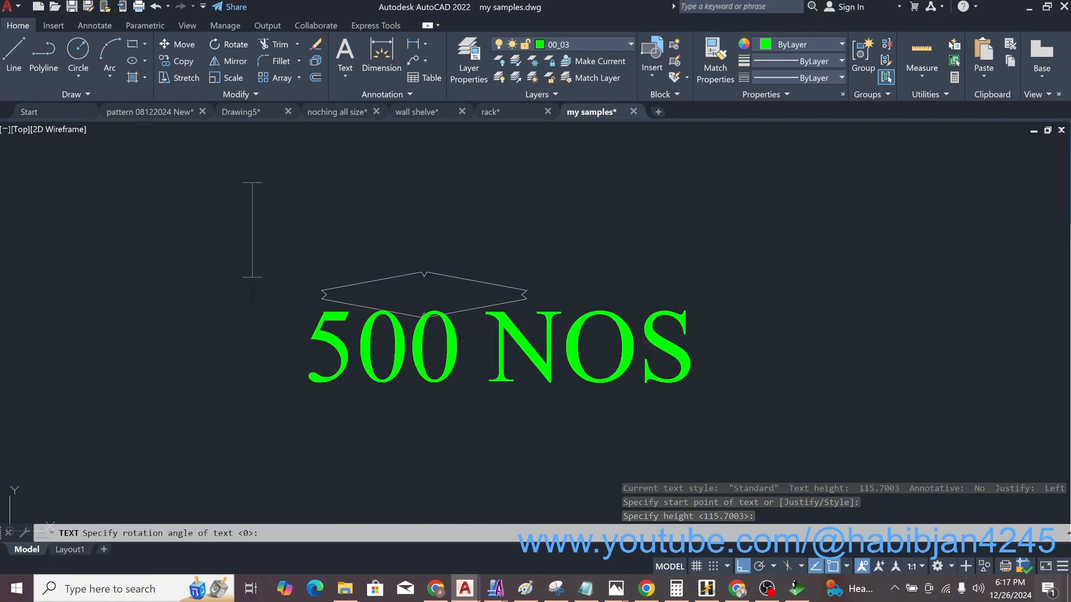
key(Escape)
- Move the "500 NOS" text straight down until it is clear of the rhombus outline
click(507, 363)
text(m)
key(Return)
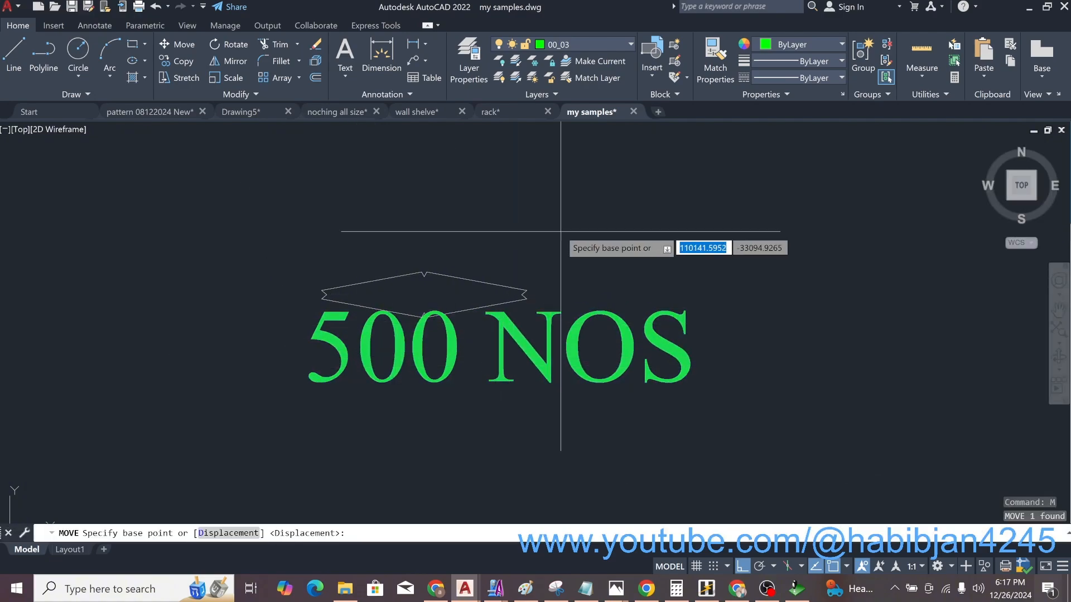
click(560, 231)
click(569, 303)
key(Escape)
- Write the notched rhombus outline to the desktop as a DXF block file named NESTING
middle_drag(436, 334, 599, 310)
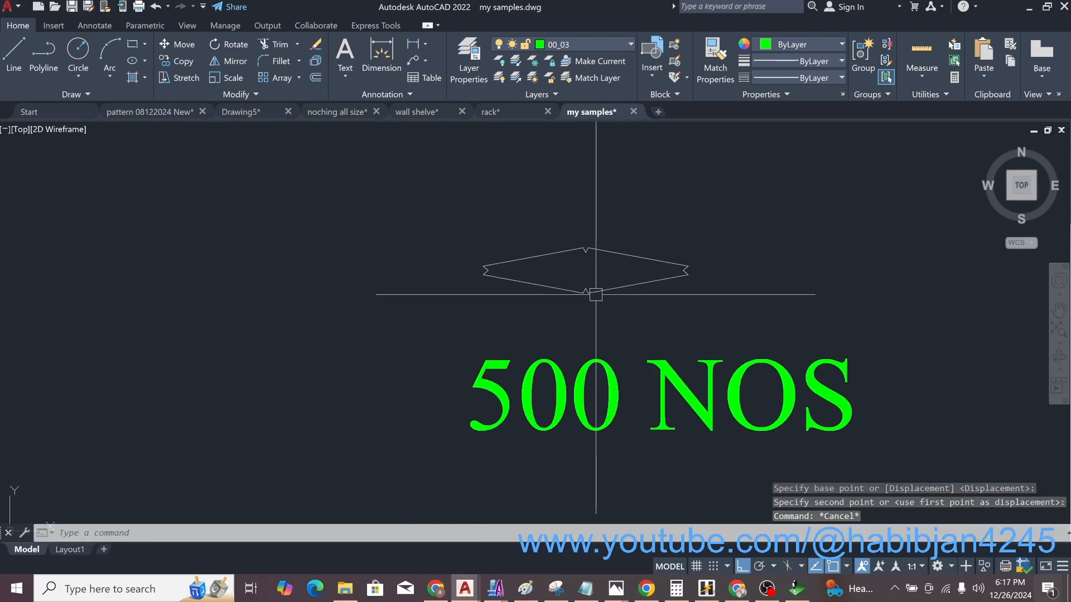
click(596, 294)
text(w)
key(Return)
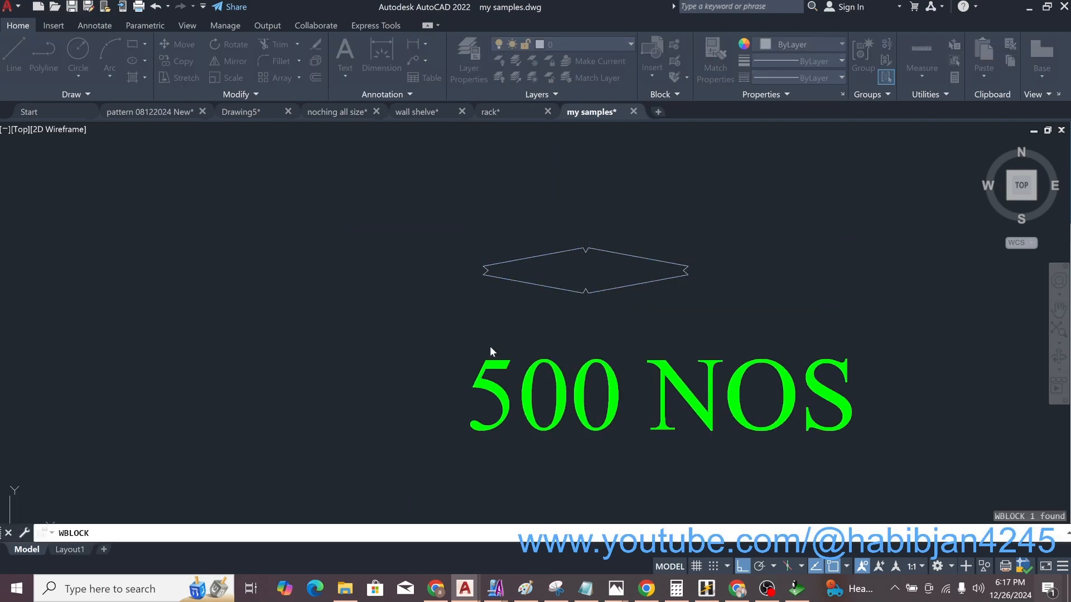
click(669, 365)
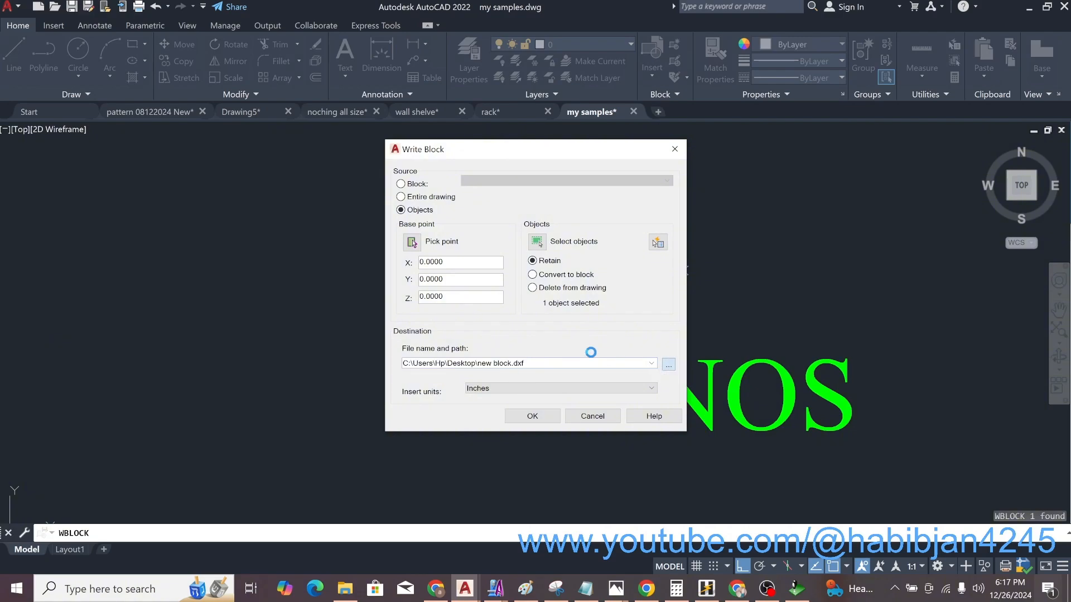
click(500, 226)
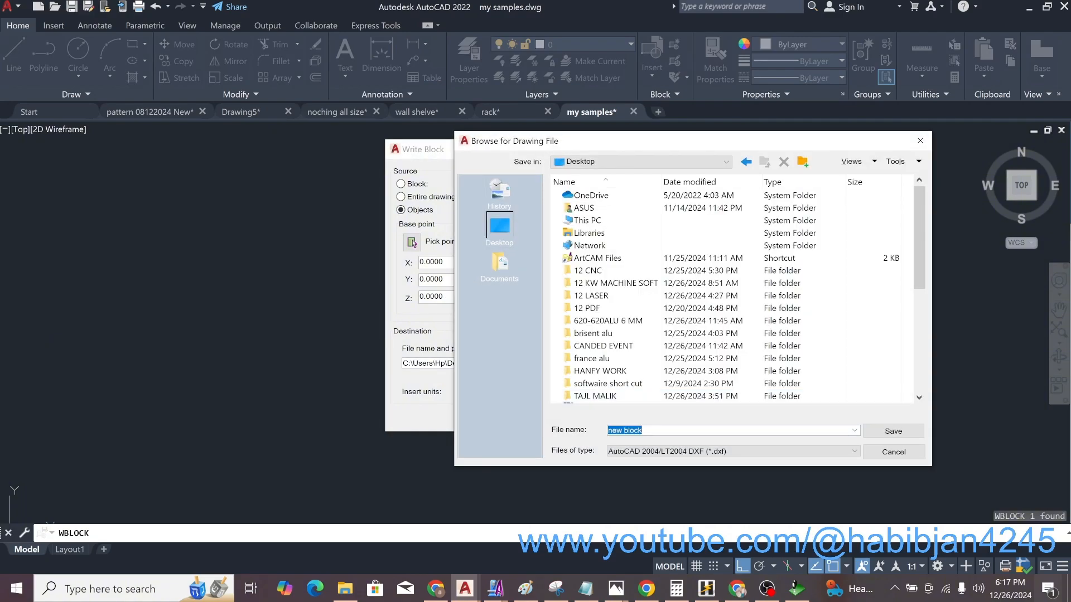
text(NESTING)
key(Return)
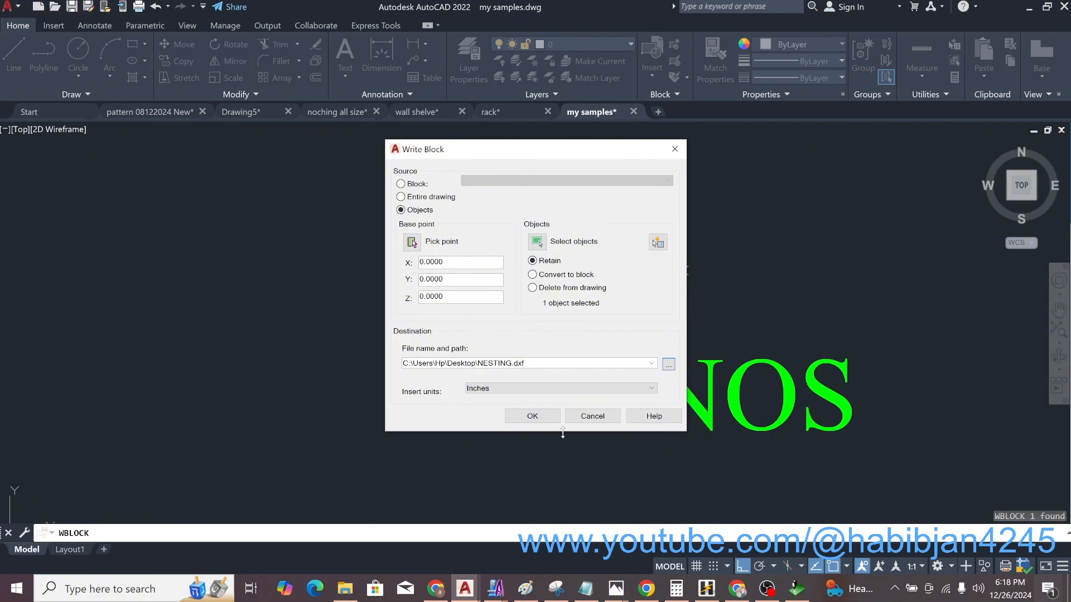
click(546, 417)
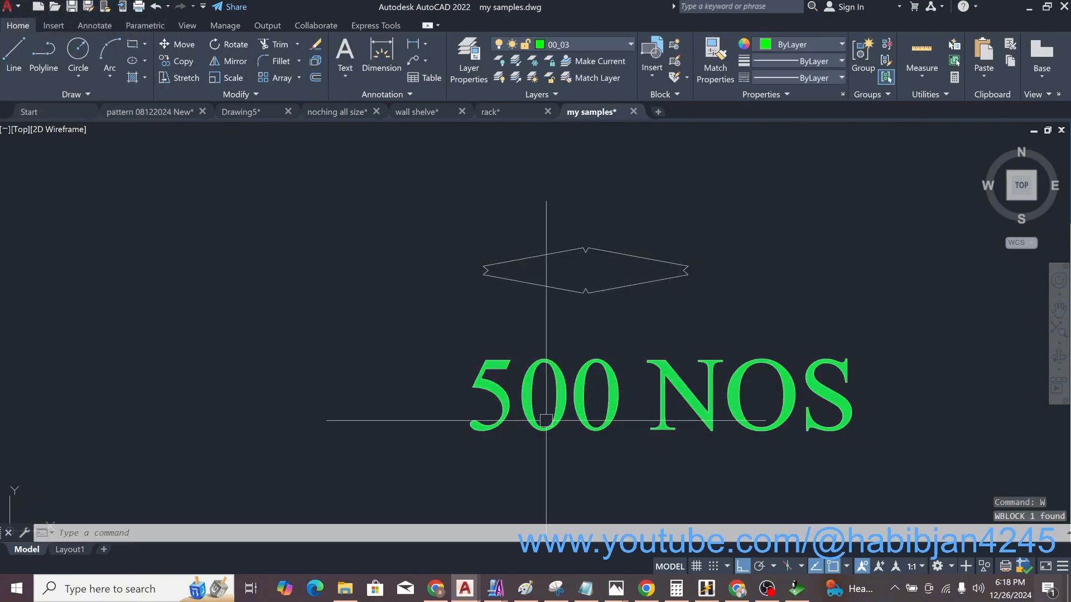
- Switch to Notepad, discard its old text and reopen it as a blank note in a small window over the drawing
click(592, 594)
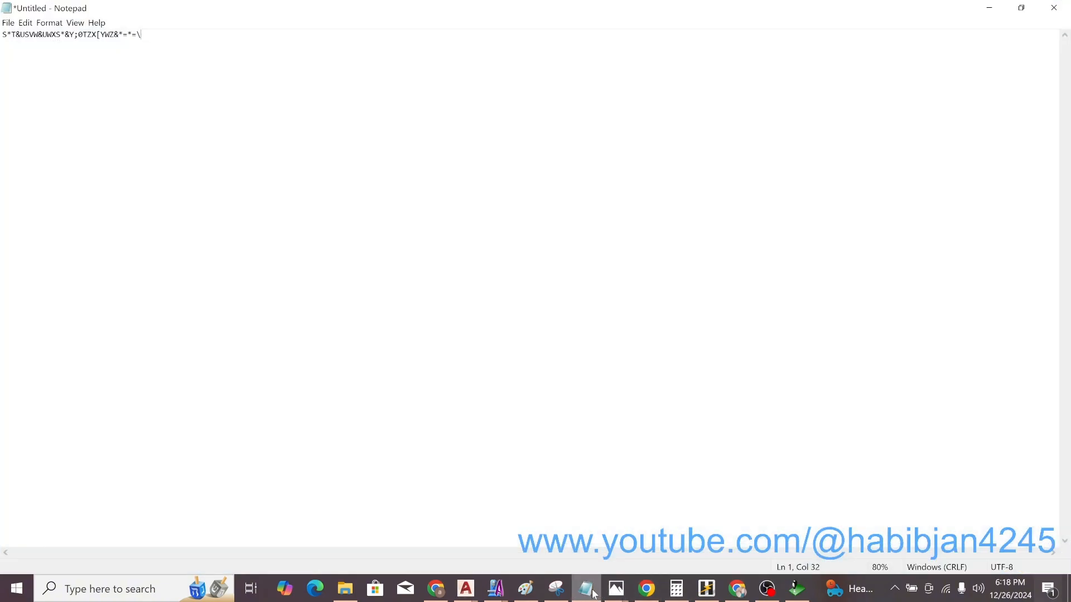
key(ctrl+a)
key(ctrl+x)
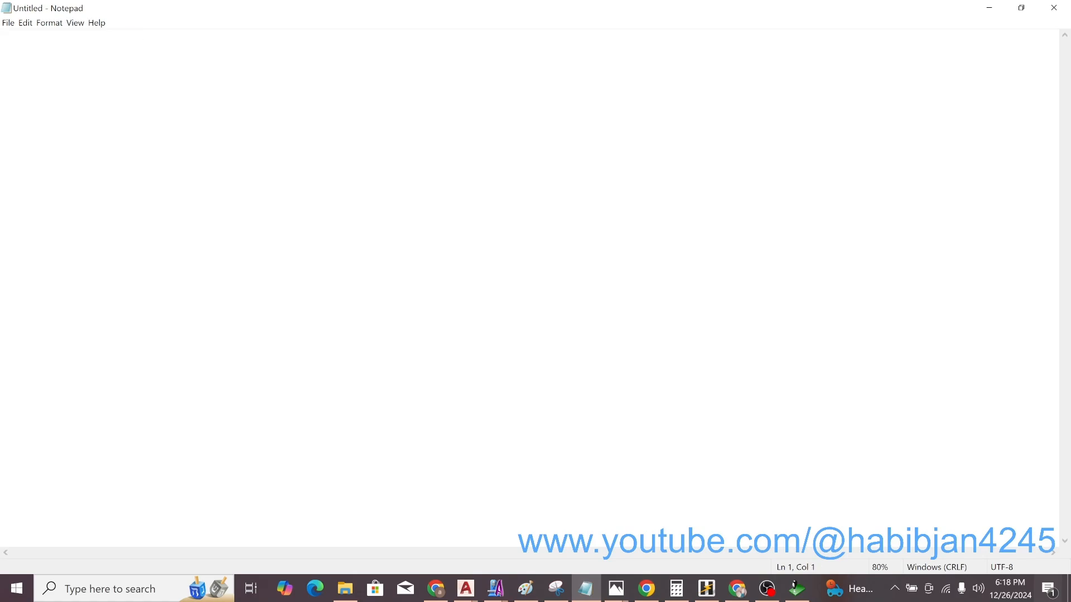
click(1049, 8)
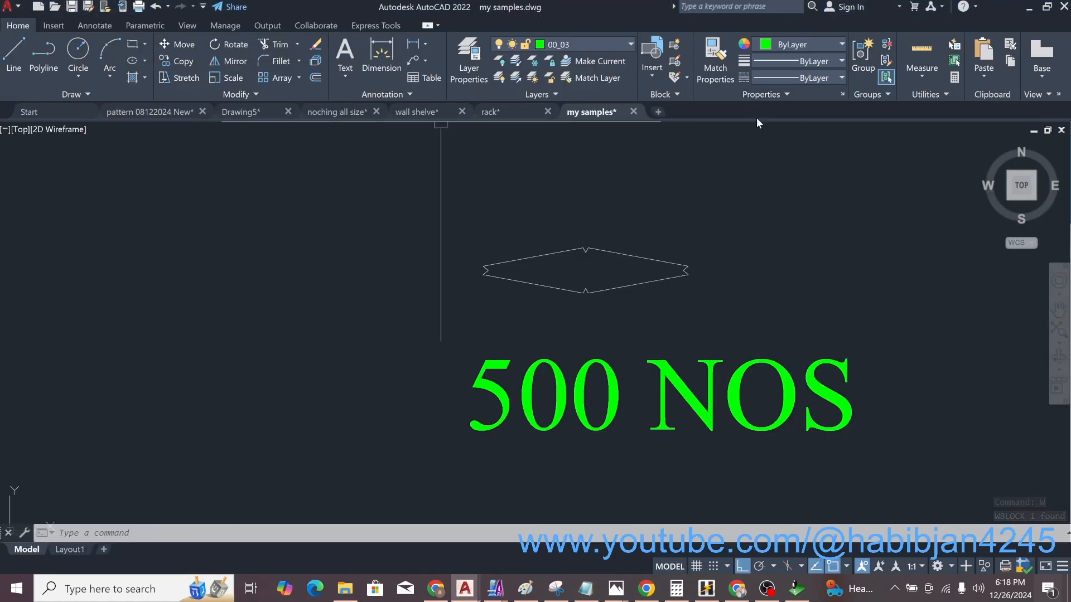
click(616, 588)
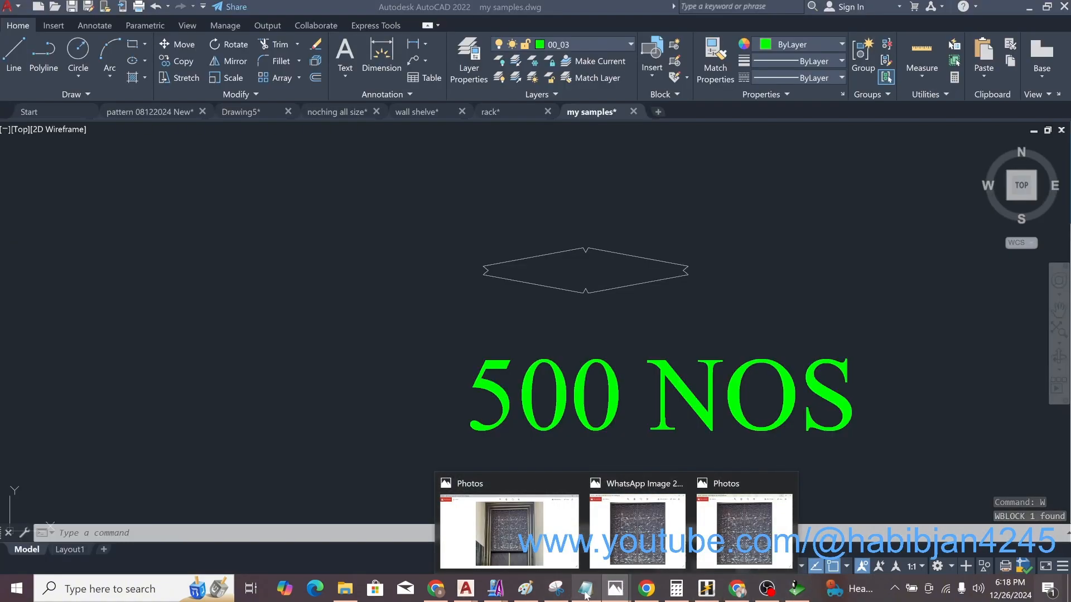
click(585, 588)
mouse_move(222, 78)
mouse_down()
mouse_move(578, 123)
mouse_move(567, 138)
mouse_up()
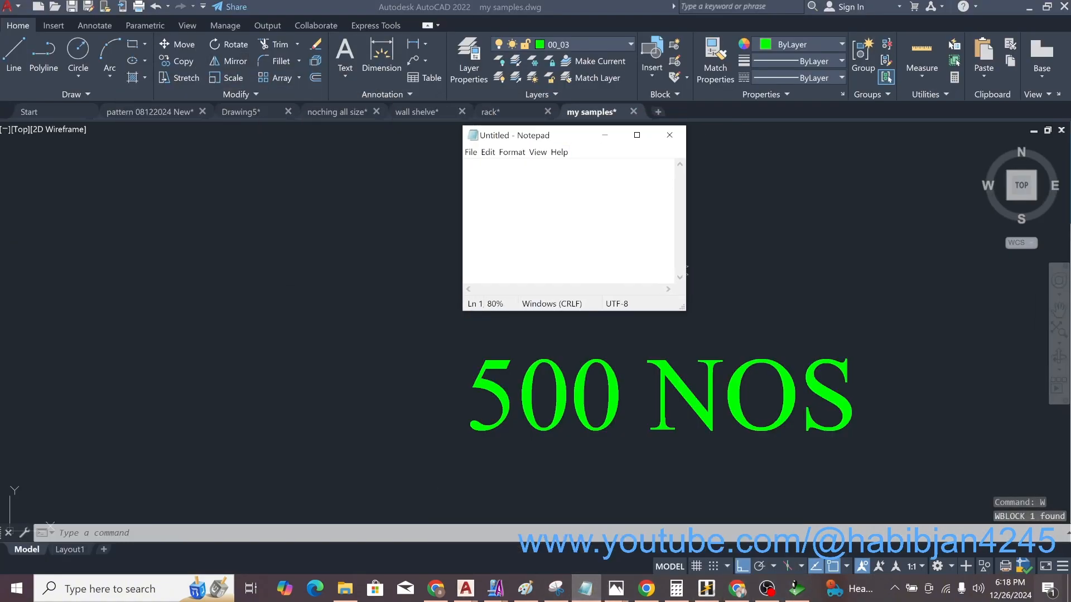
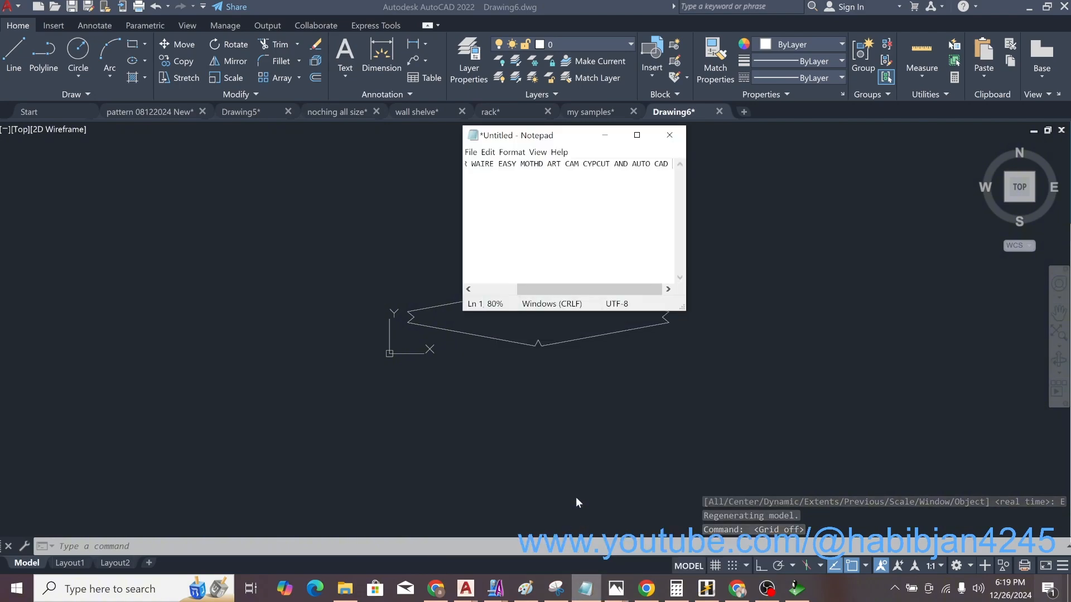
- Enlarge the Notepad window over the drawing so the whole title line about nesting fits
click(646, 137)
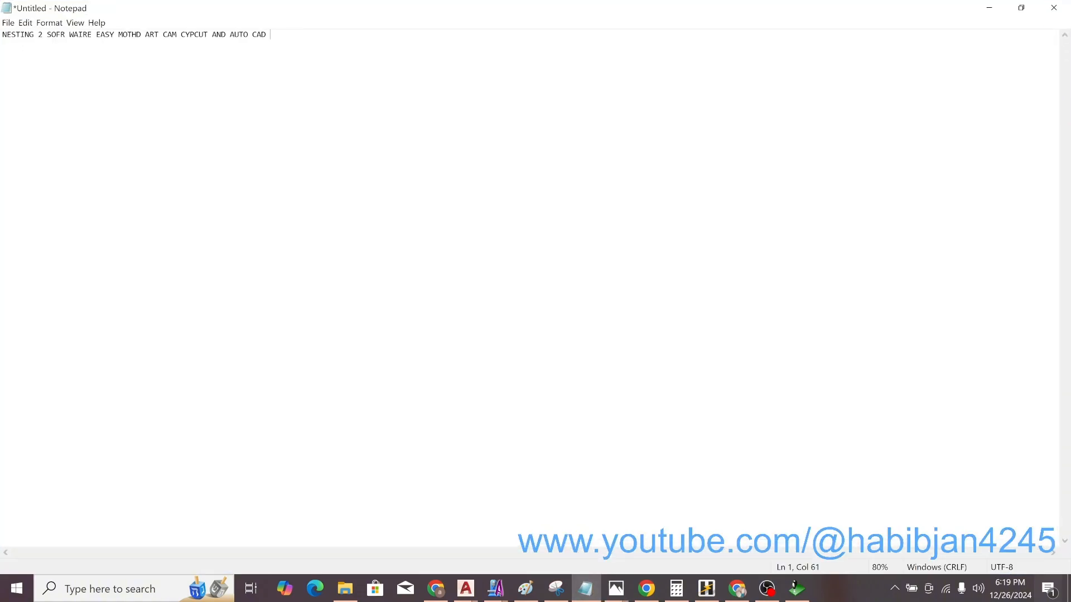
double_click(864, 13)
drag(686, 211, 935, 216)
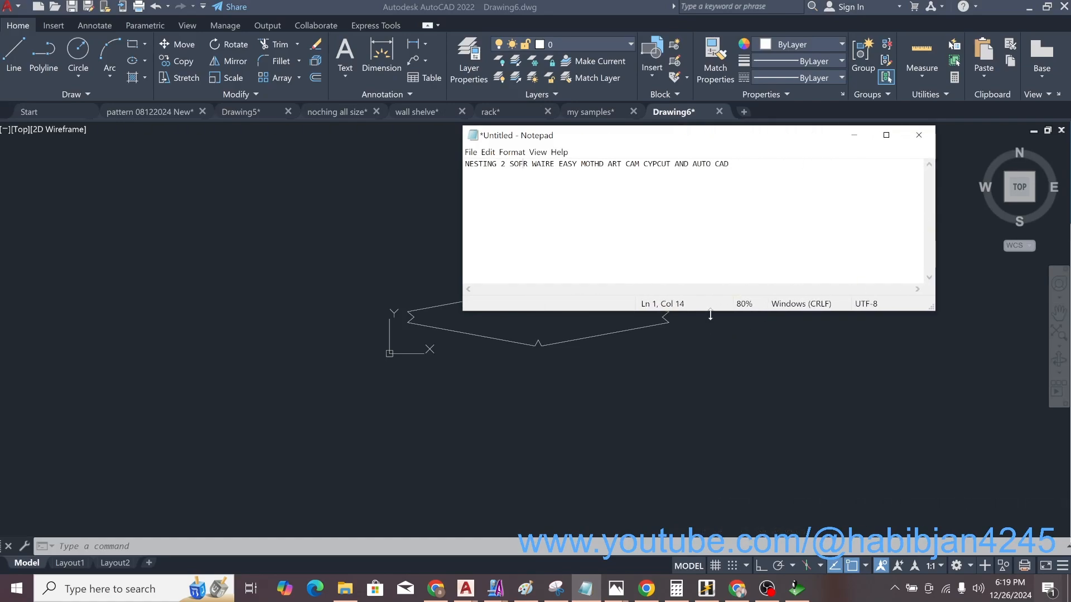
drag(710, 314, 706, 444)
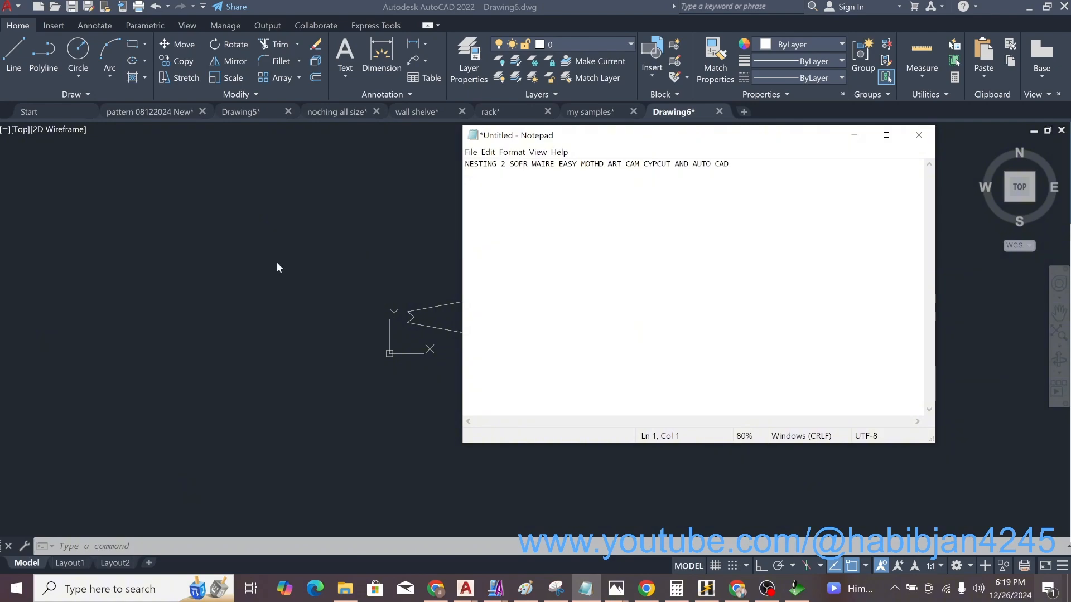
drag(459, 226, 273, 226)
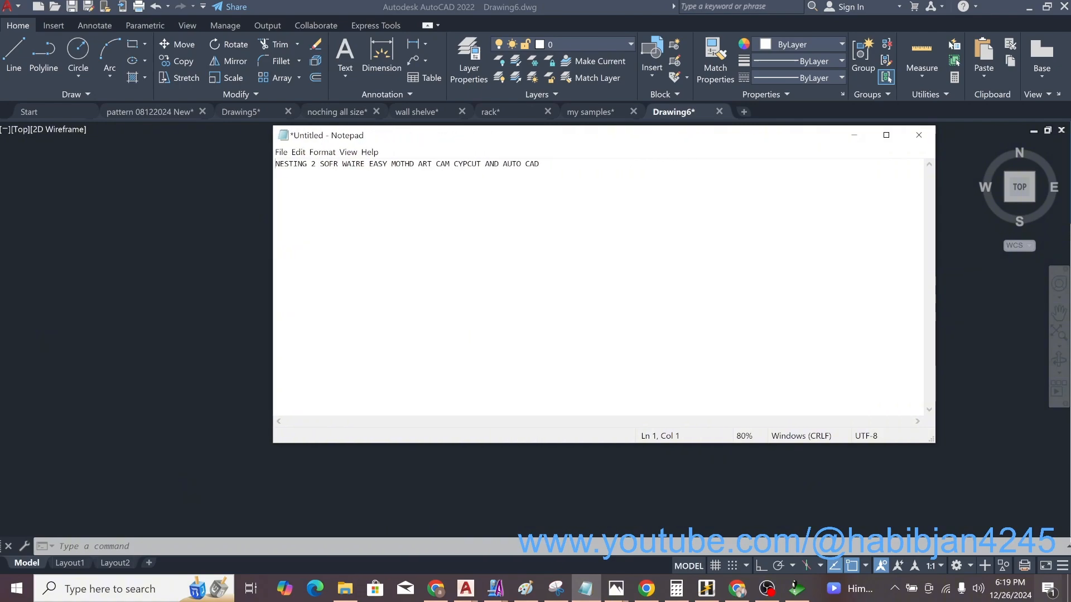
key(ctrl+a)
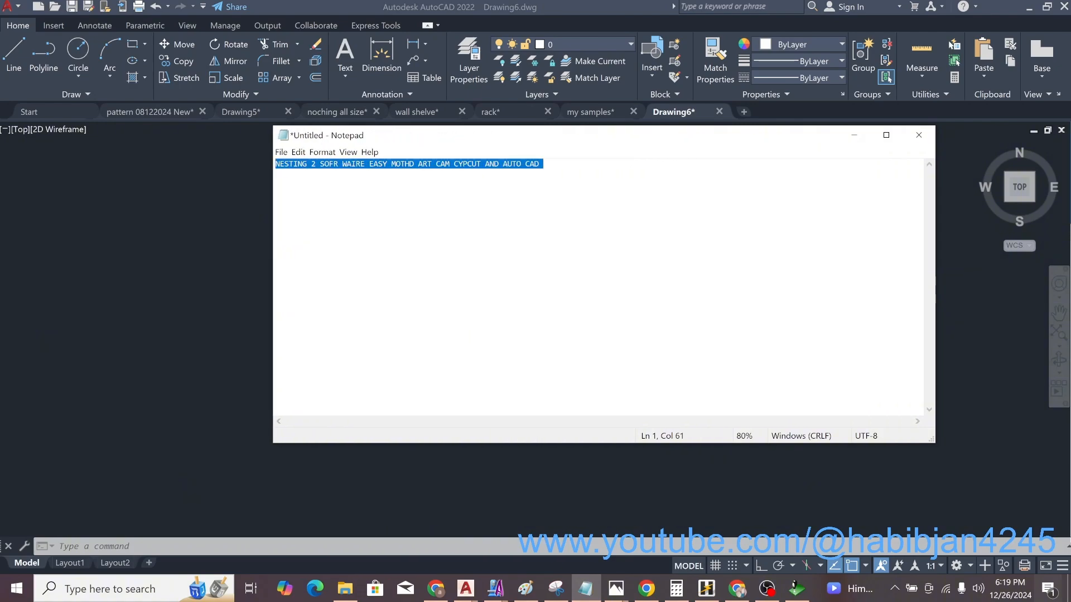
click(381, 164)
key(shift+Home)
key(ctrl+x)
key(ctrl+z)
- Add the entries "FIRST AUTO CAD", "SECOND ART CAM" and "3- CYP CU" below the note's title line
key(End)
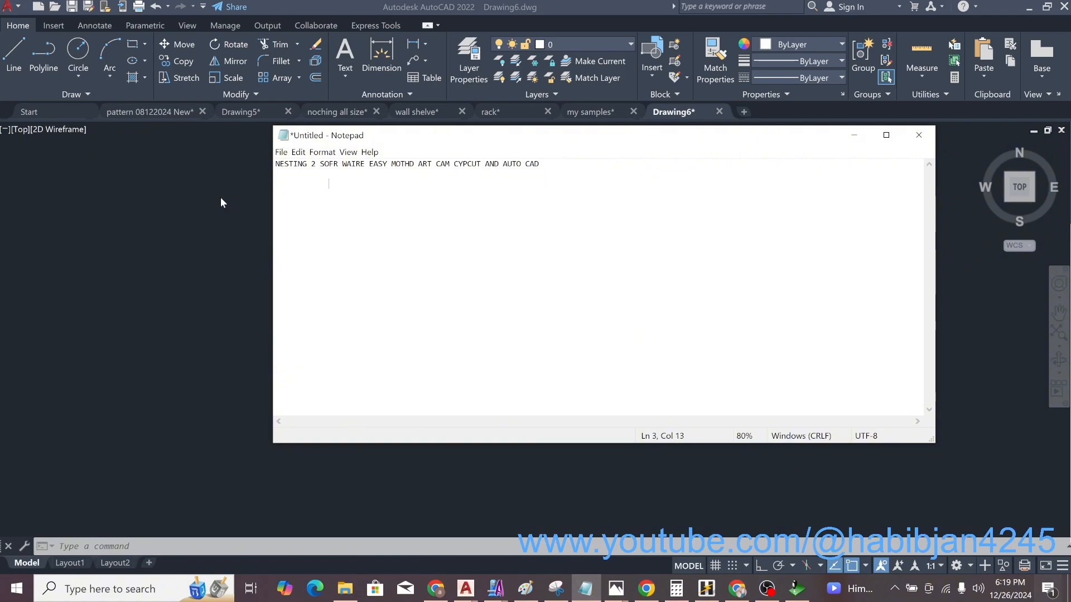
text(FIRST AUTO CAD)
key(Return)
key(Return)
text(SECOND ART)
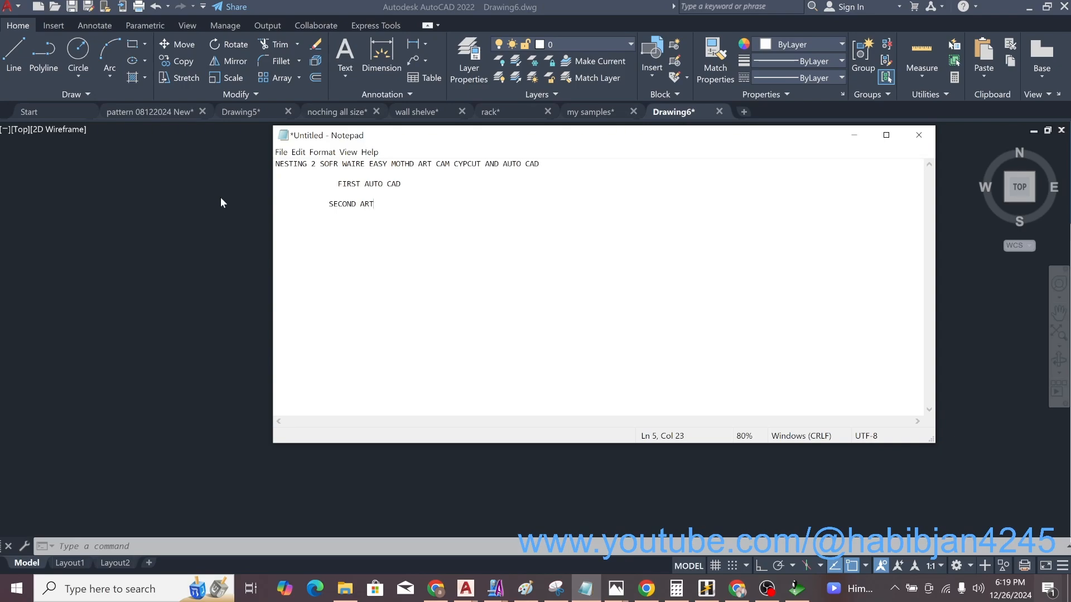
text( CAM              3-  CYP CU)
- Switch back to AutoCAD and draw a rectangle 1220 long and 2440 wide to the right of the notched rhombus
click(177, 294)
key(Escape)
middle_drag(598, 341, 539, 330)
middle_drag(849, 320, 605, 337)
key(Escape)
key(Escape)
key(Escape)
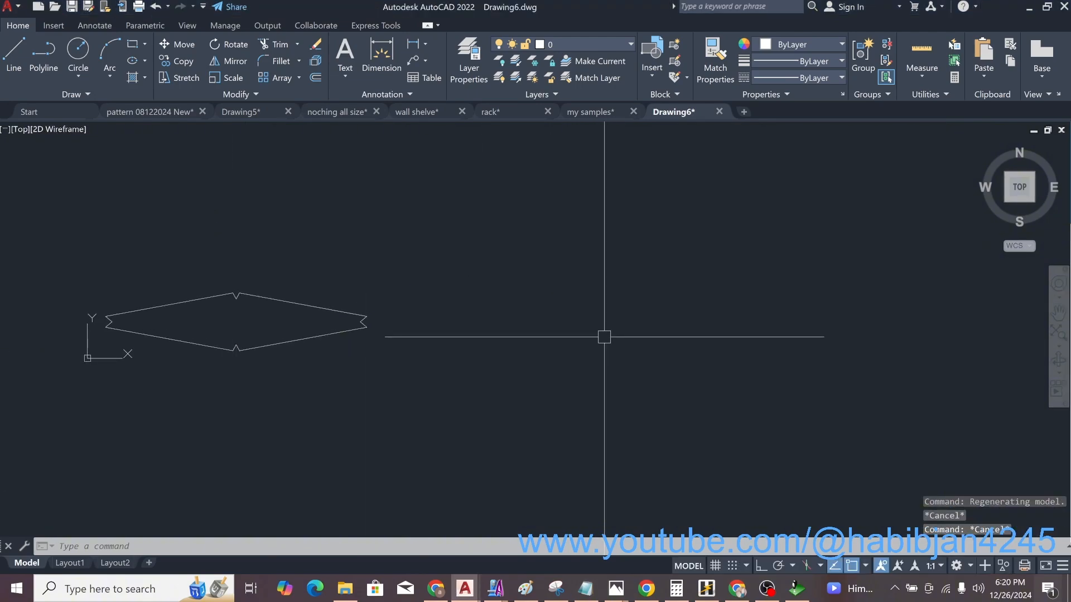
text(rec)
key(Return)
click(492, 393)
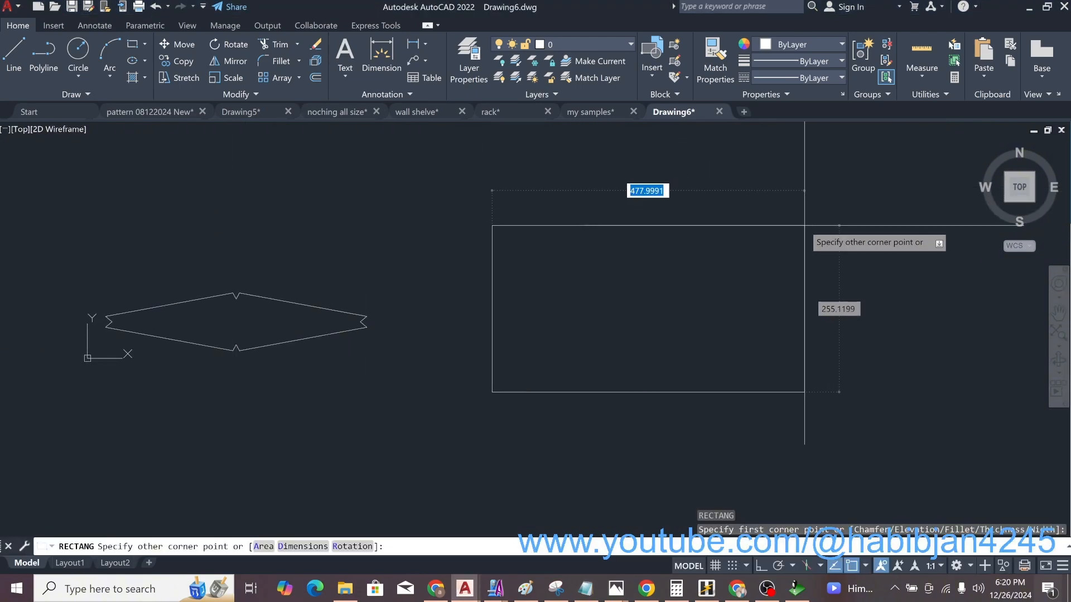
text(d)
key(Return)
text(1220)
key(Return)
text(2440)
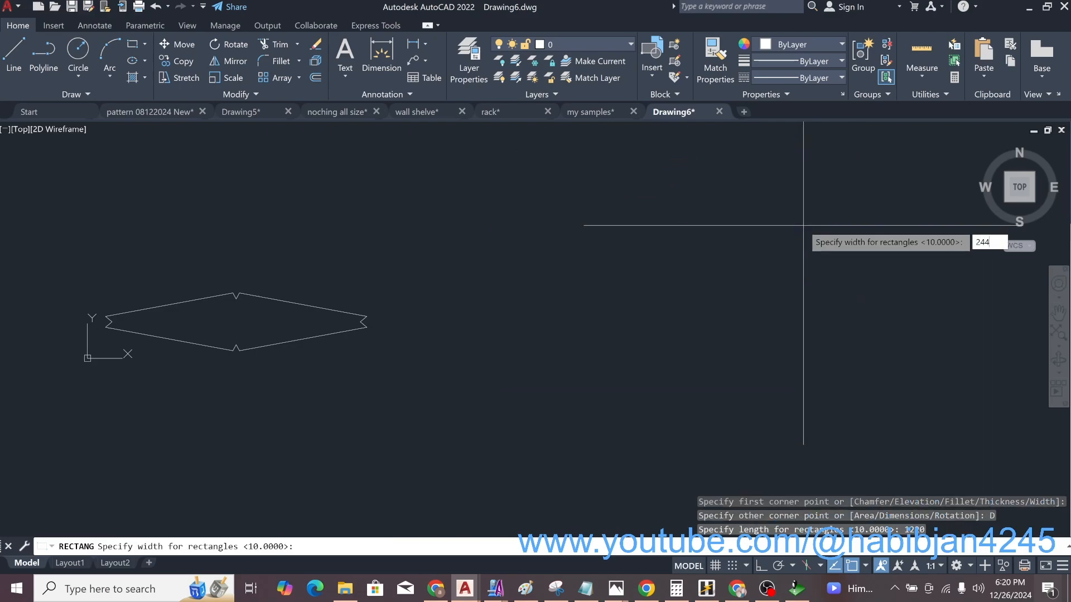
key(Return)
click(803, 226)
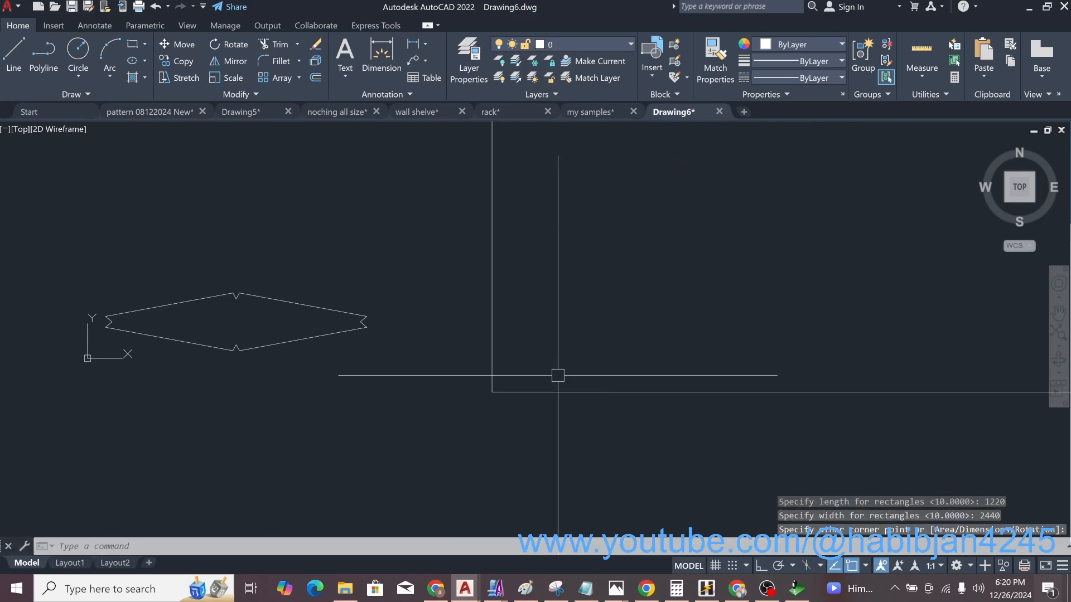
text(z)
key(Return)
text(e)
key(Return)
click(390, 500)
click(497, 431)
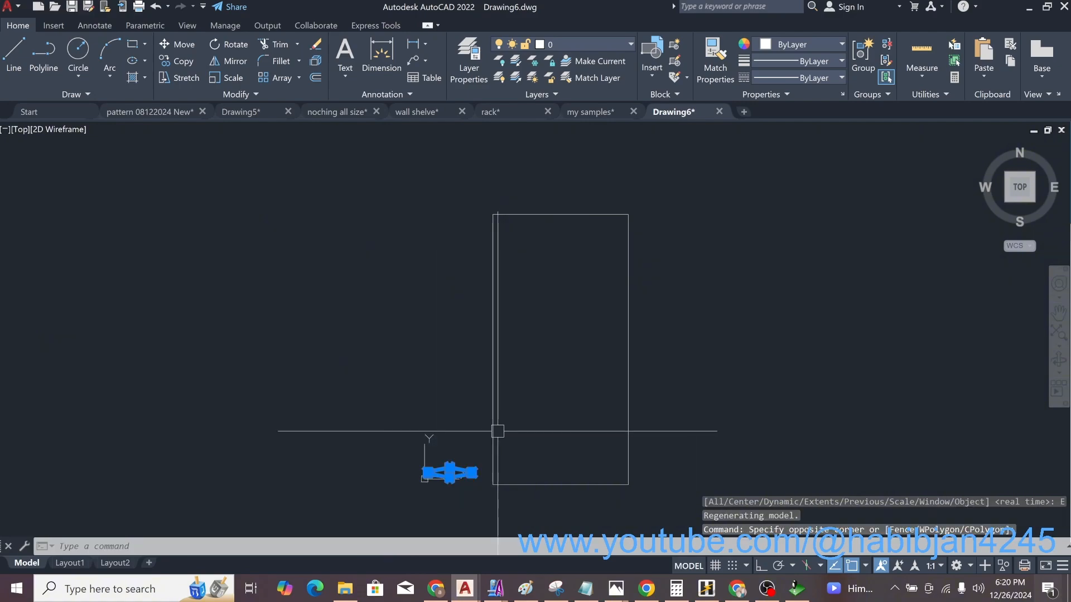
key(ctrl+z)
- Cut the notched rhombus and paste it into the lower-left corner of the 1220 by 2440 rectangle
click(419, 324)
click(318, 347)
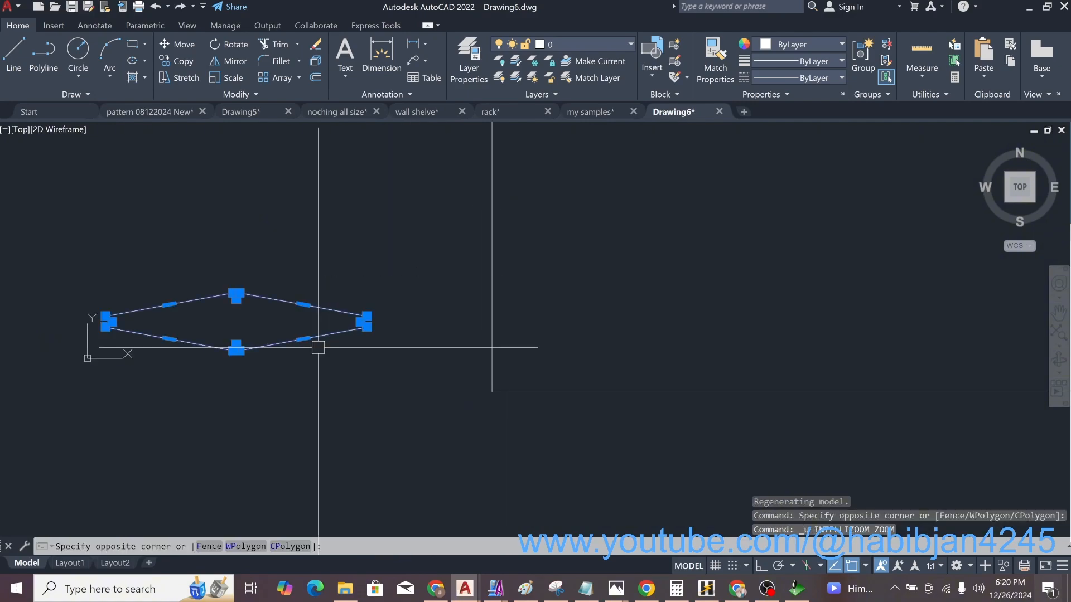
key(ctrl+x)
key(ctrl+v)
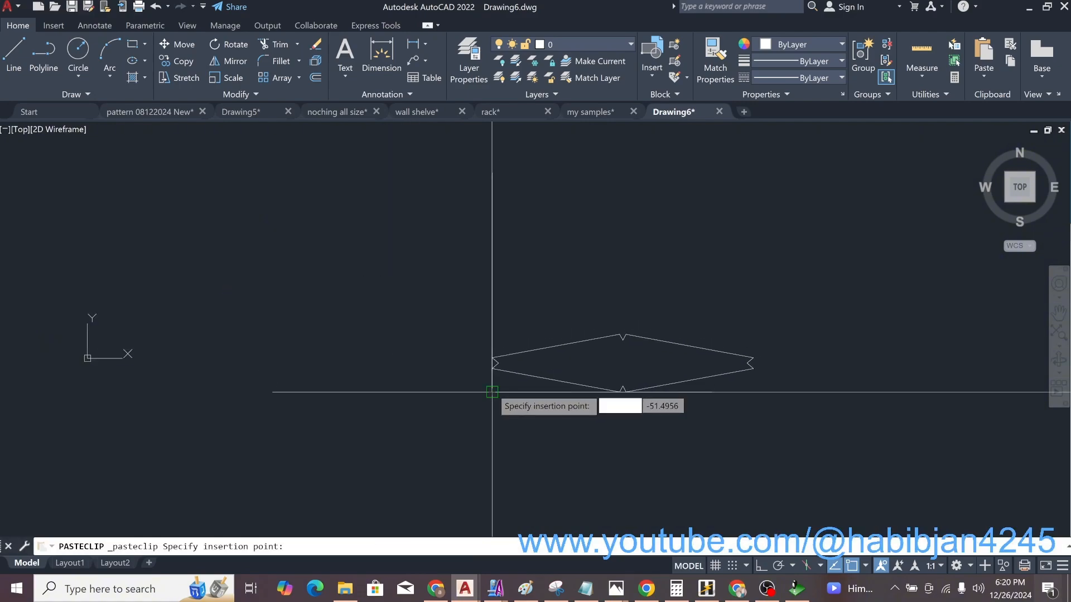
click(492, 389)
key(Escape)
key(Escape)
- Offset the large rectangle 10 units inward to form an inner margin
text(o)
key(Return)
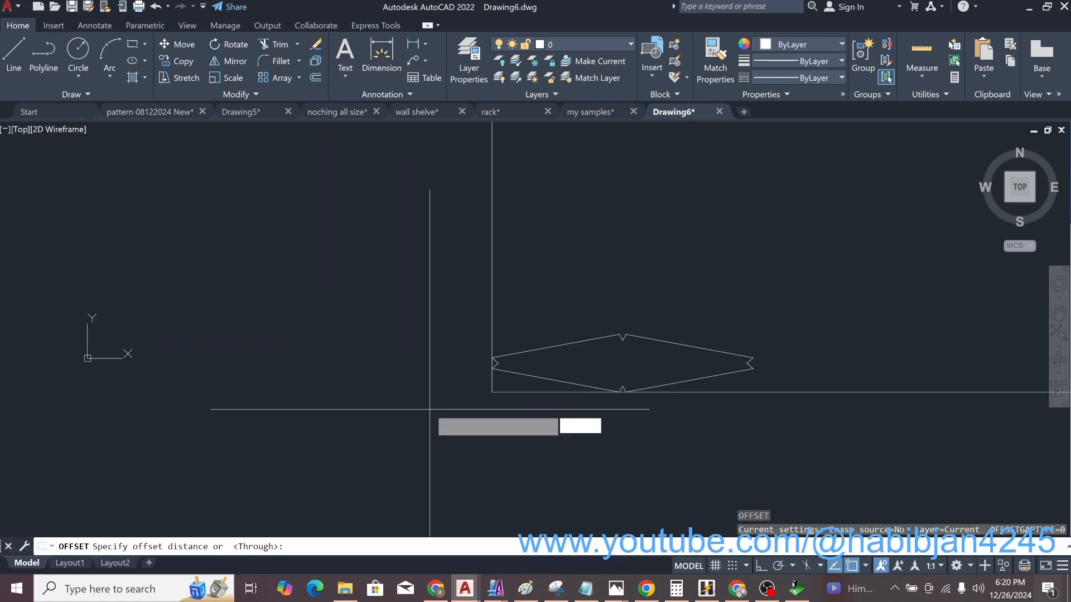
key(Return)
click(491, 273)
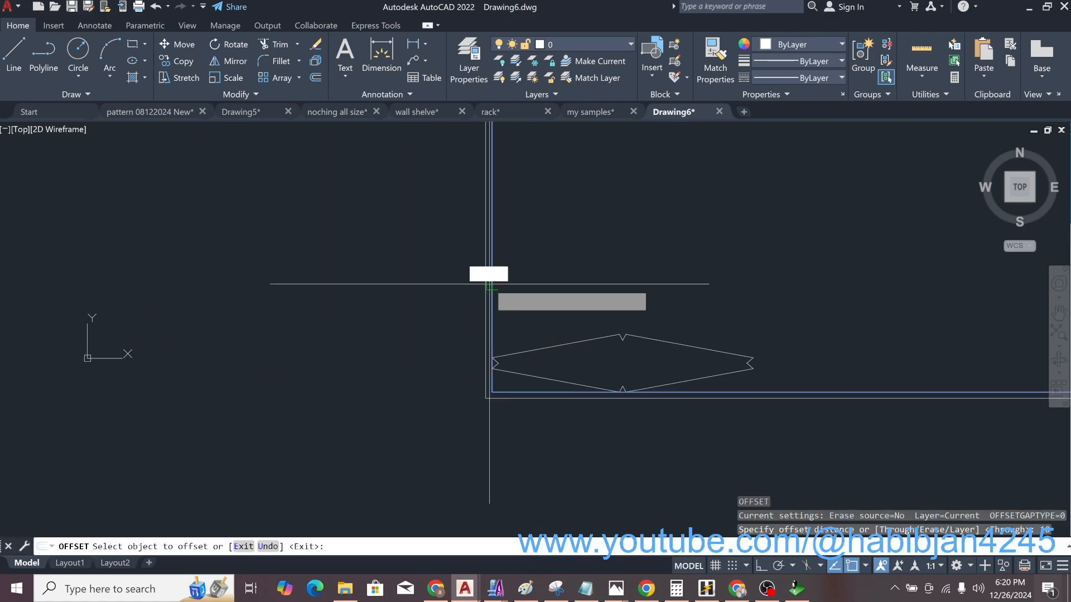
click(498, 279)
key(Escape)
- Cut the notched rhombus and paste it at the lower-left corner of the inner offset rectangle
click(495, 360)
key(ctrl+x)
key(ctrl+v)
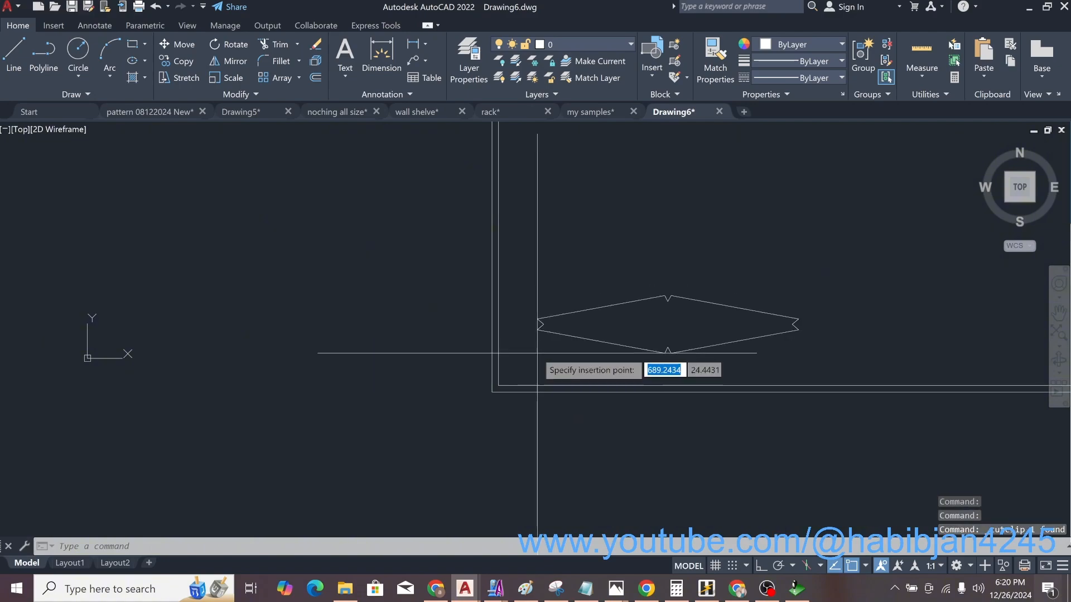
click(498, 384)
- Create a rectangular array of the notched rhombus with 4 columns and 3 rows, and close the dbConnect Manager
click(528, 349)
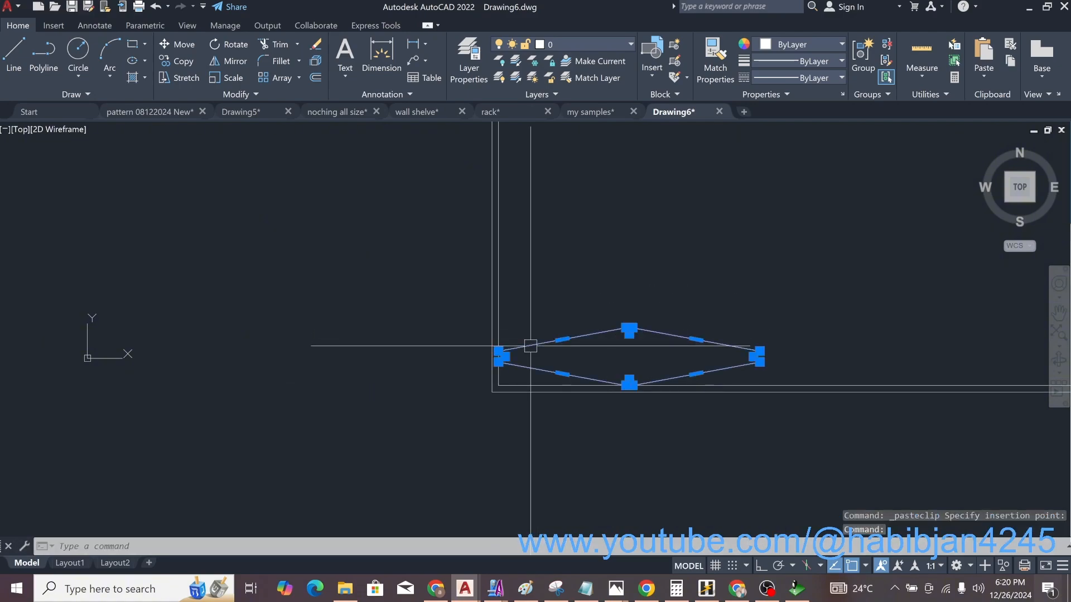
key(ctrl+6)
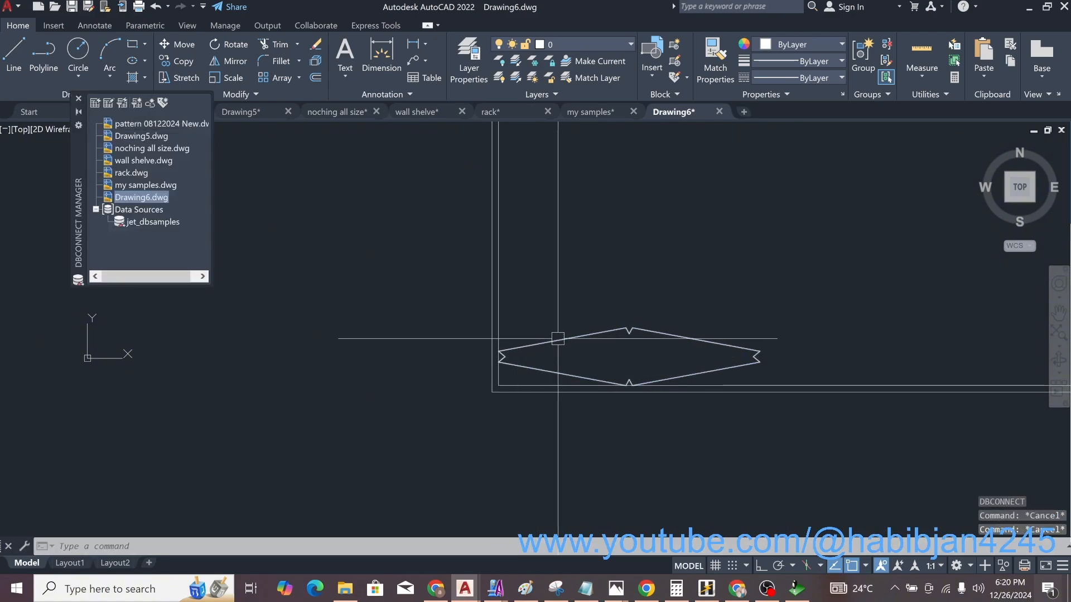
key(Return)
text(R)
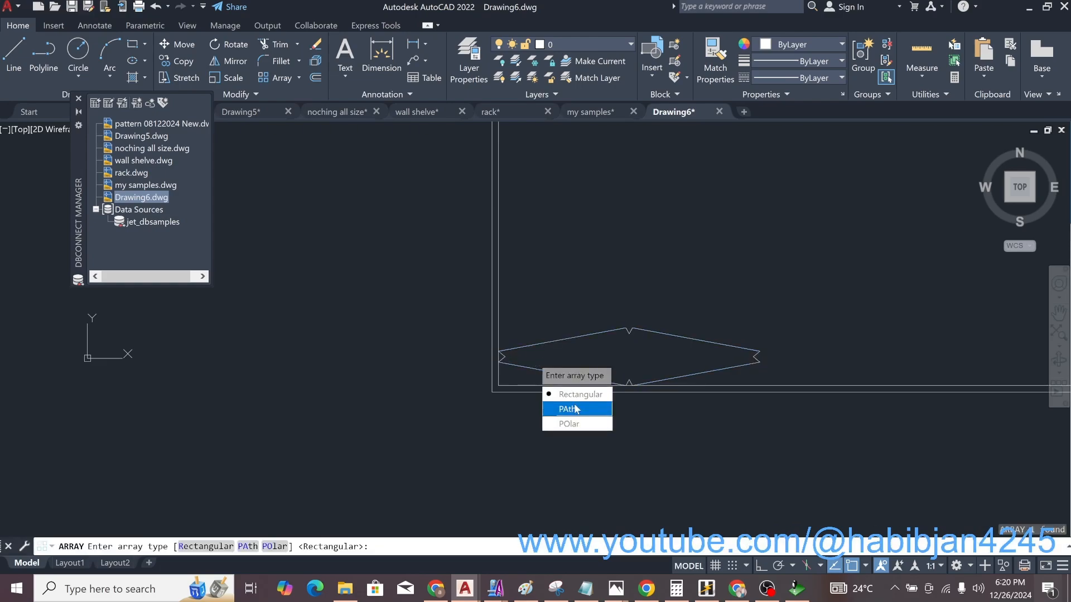
key(Return)
scroll(491, 340, down, 6)
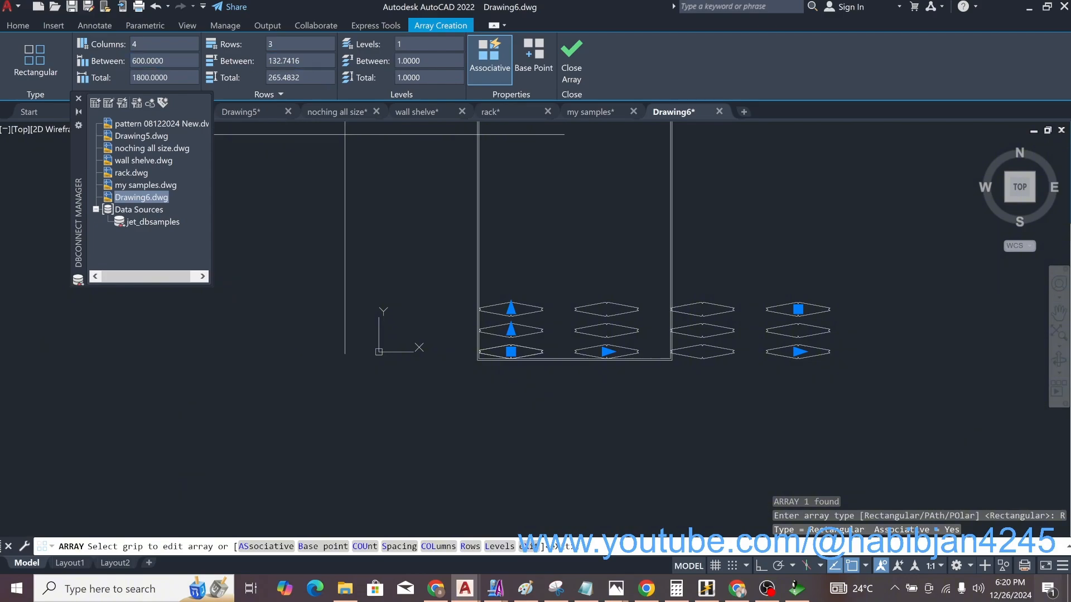
key(Escape)
key(Escape)
key(Escape)
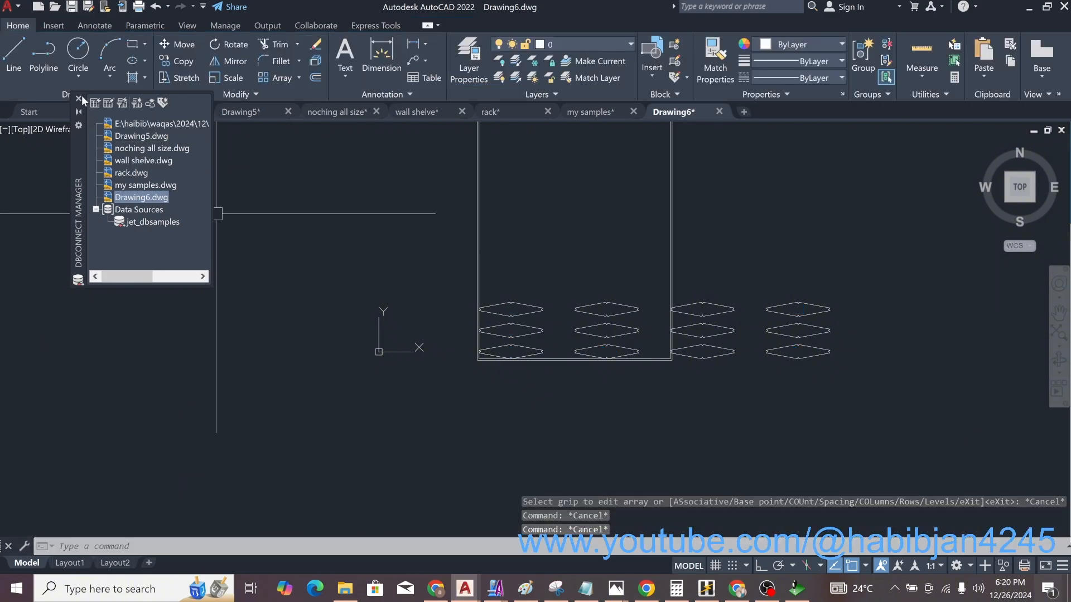
click(80, 98)
- Check the length and height of the upper-left rhombus in the array with the Line command, without keeping any line
text(l)
key(Return)
scroll(515, 315, up, 4)
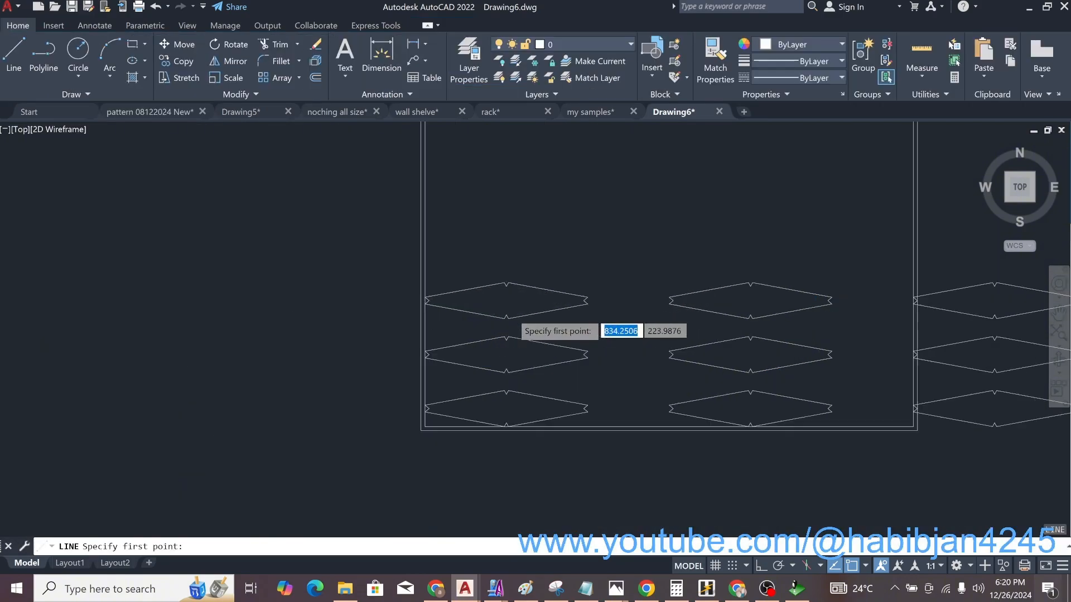
scroll(510, 313, up, 4)
click(148, 325)
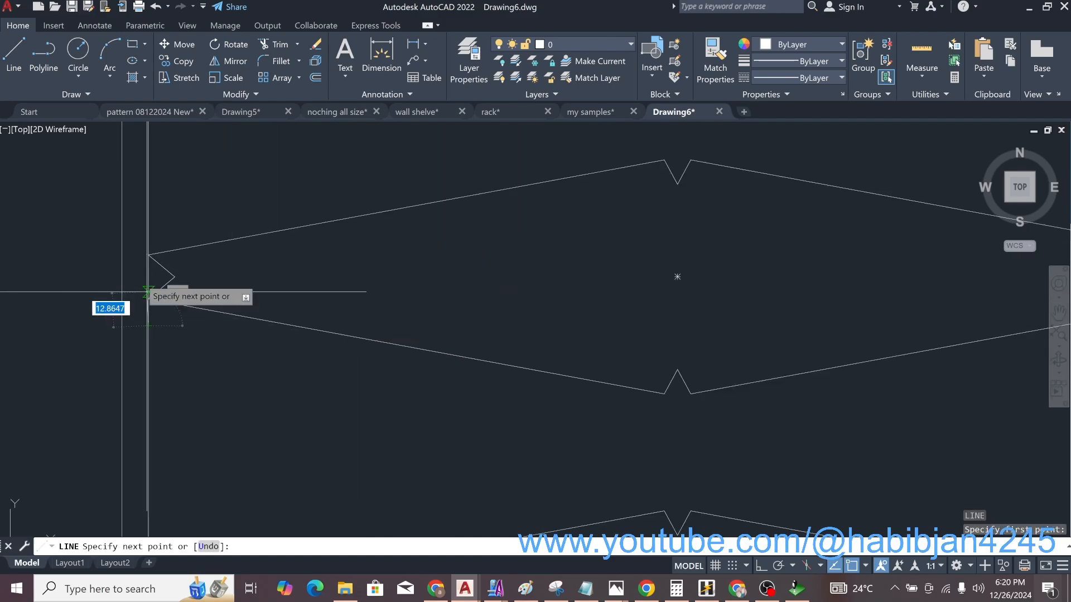
key(Escape)
key(Return)
click(148, 311)
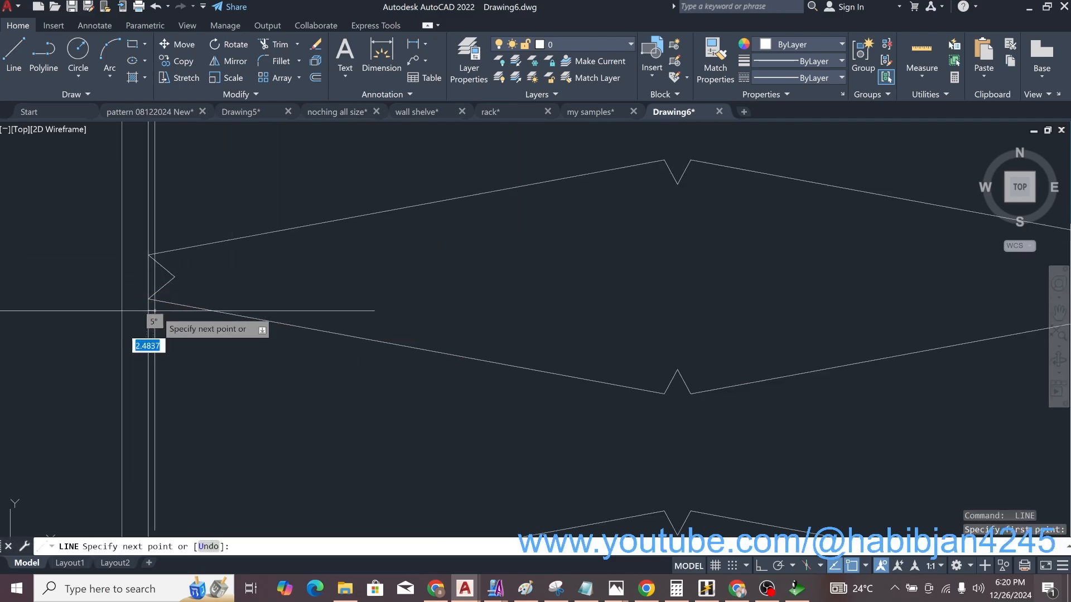
scroll(184, 311, down, 4)
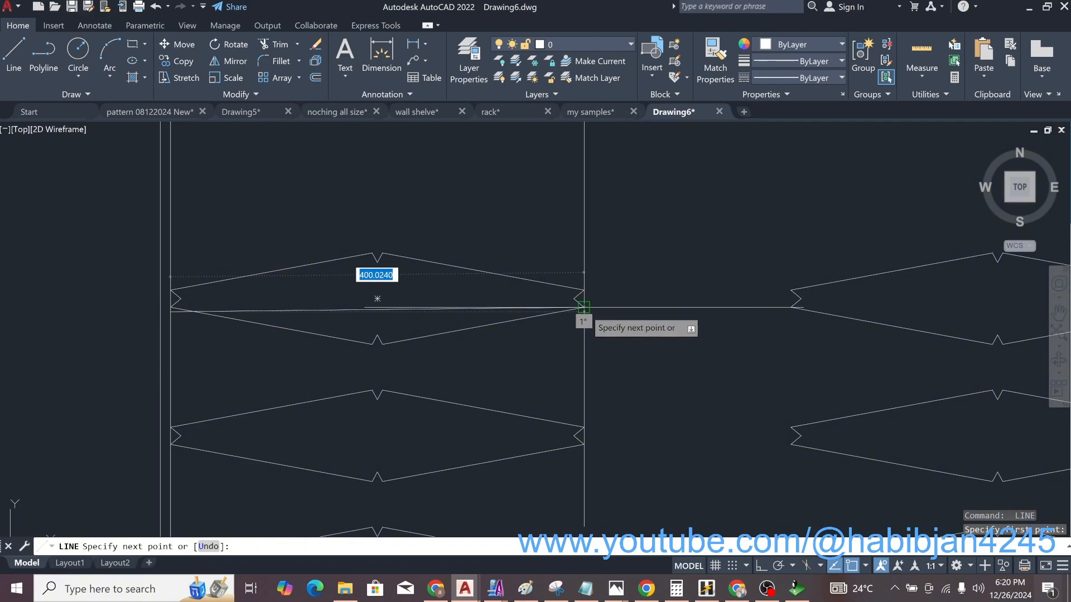
key(Escape)
key(Return)
click(382, 345)
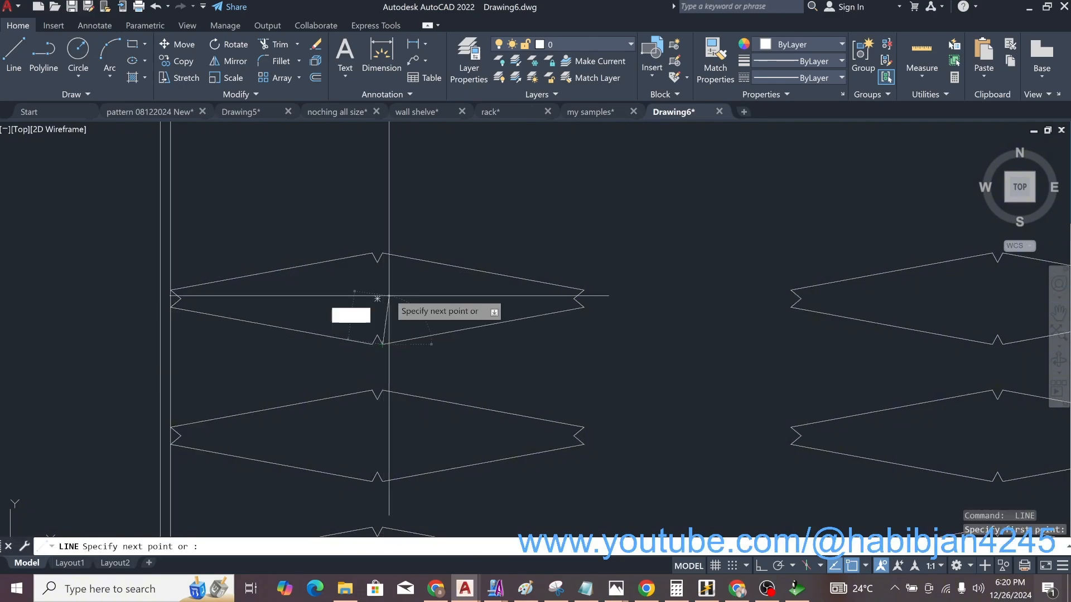
key(Escape)
- Set the rhombus array's column spacing to 410 and its row spacing to 95
click(382, 253)
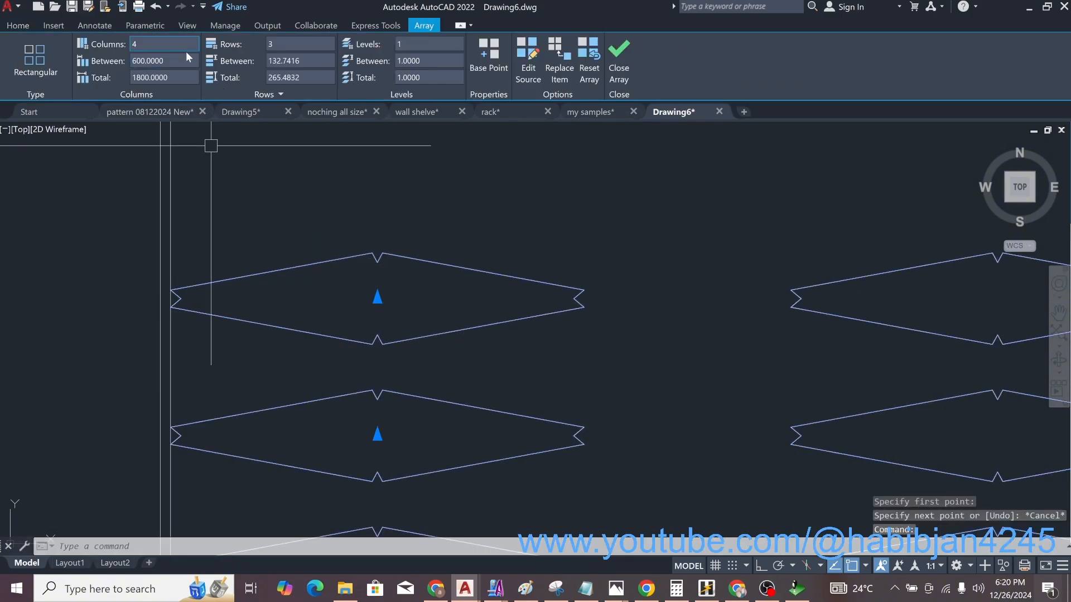
click(169, 62)
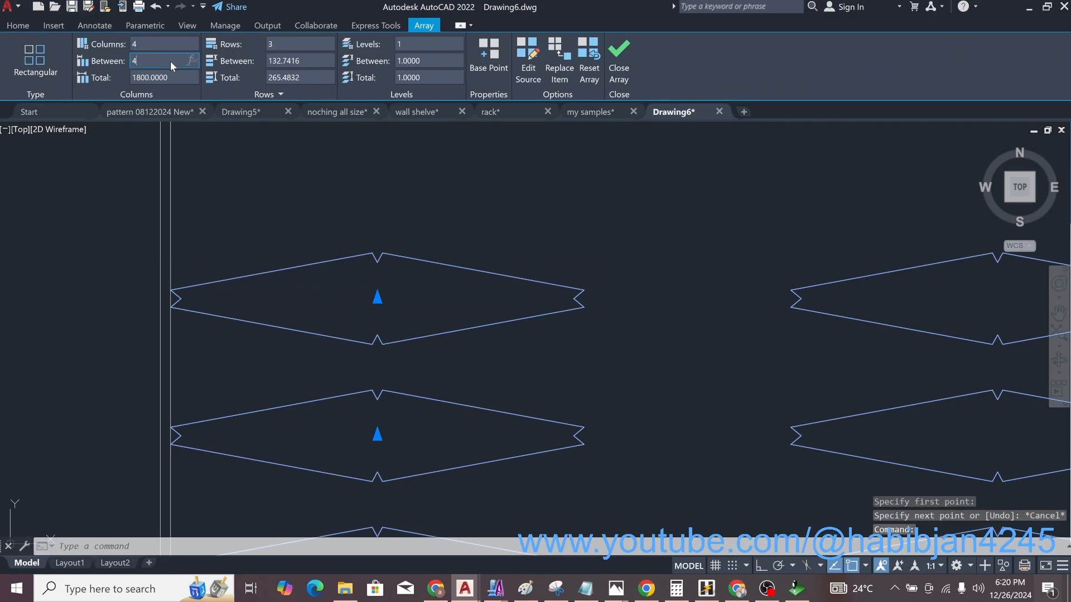
text(40010)
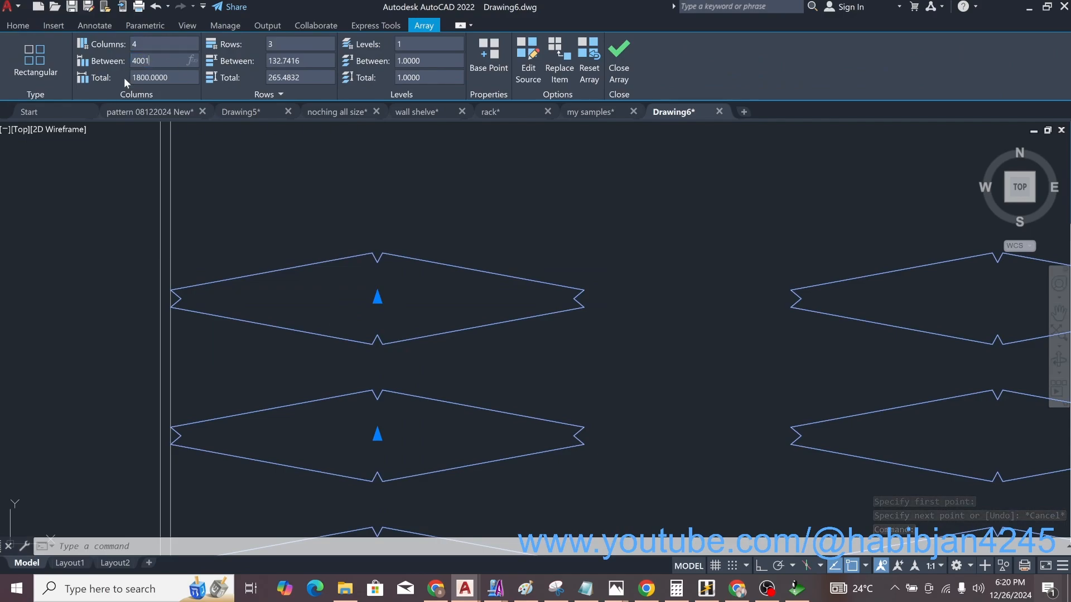
key(BackSpace)
key(BackSpace)
key(BackSpace)
text(10)
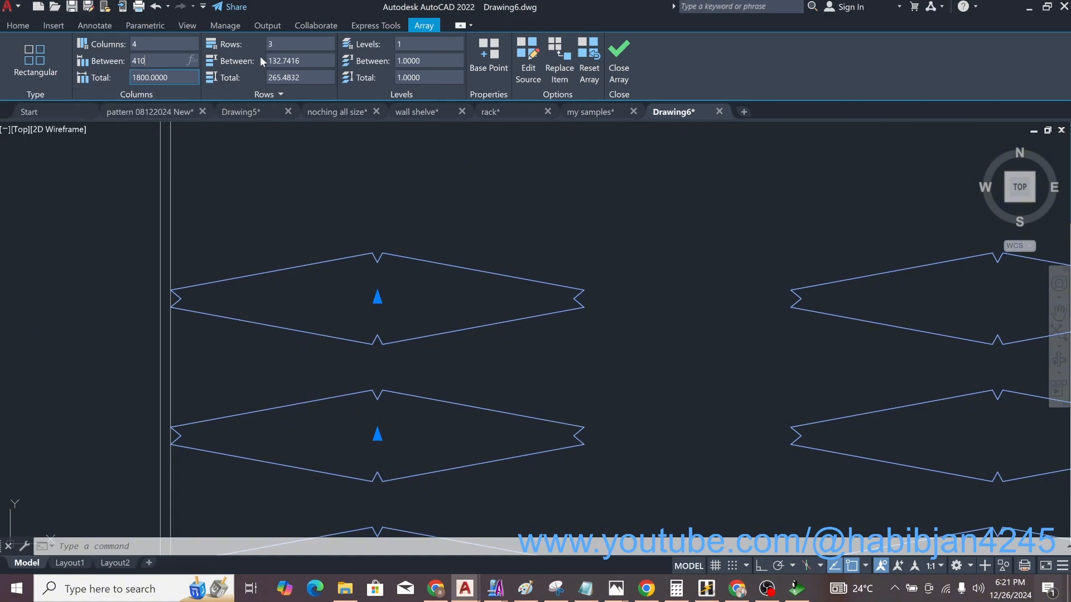
click(300, 63)
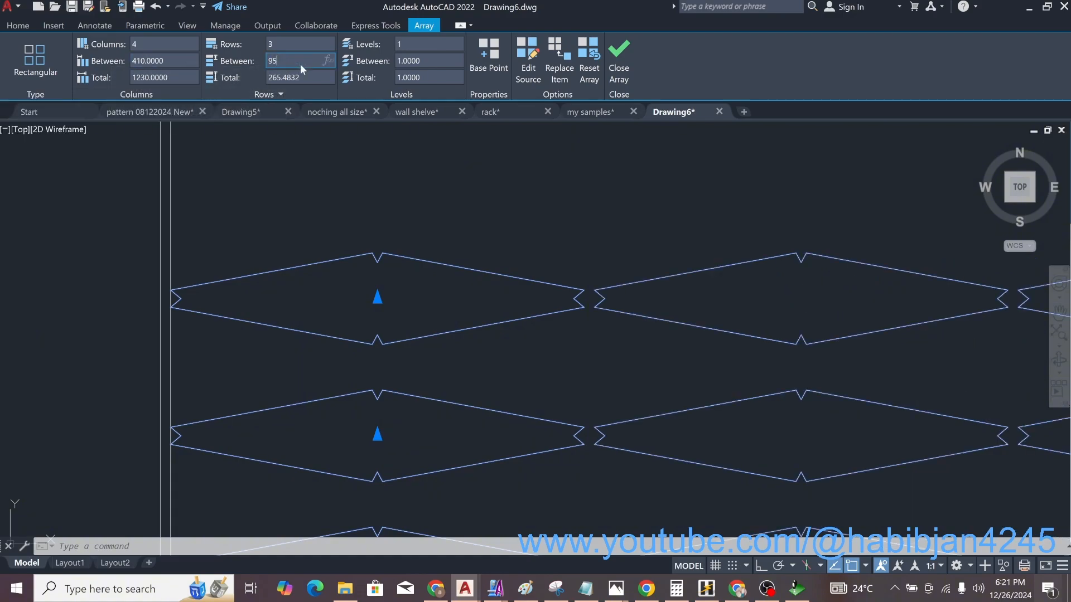
- Reduce the rhombus array to 2 columns and deselect it
click(163, 46)
scroll(486, 288, down, 3)
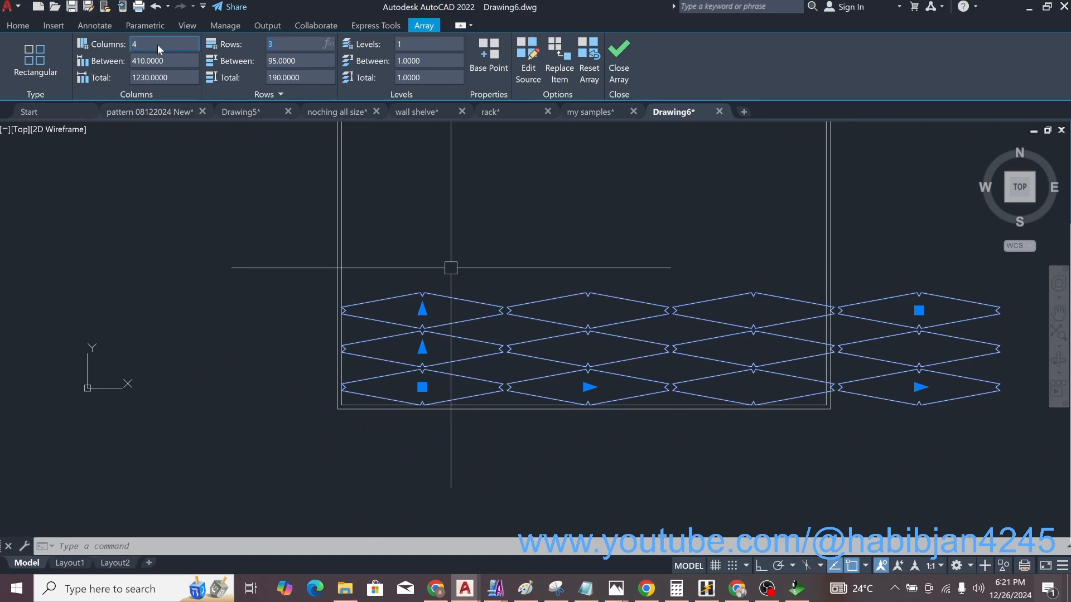
text(2)
click(283, 43)
click(451, 267)
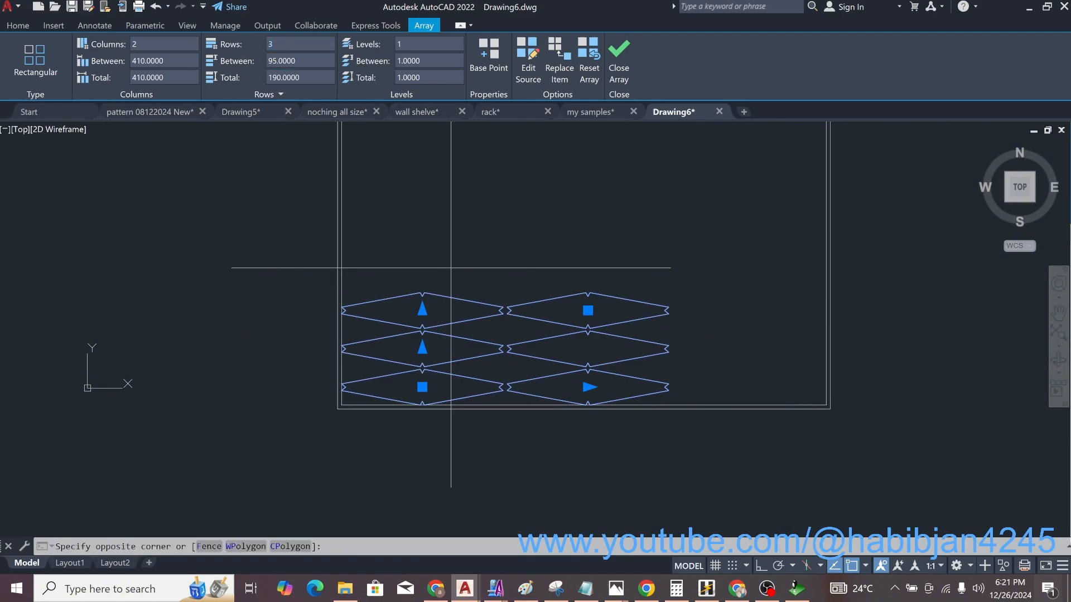
key(Escape)
key(Escape)
- Paste another copy of the notched rhombus to the right of the array, near the sheet's right edge
key(ctrl+v)
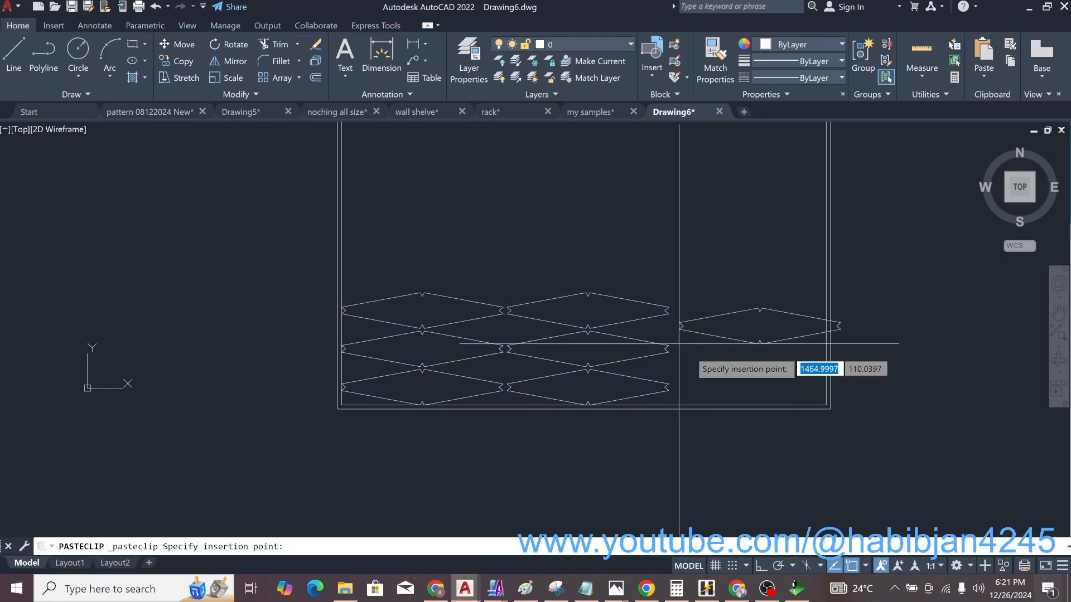
click(703, 382)
key(Escape)
- Try to rotate the pasted rhombus roughly upright by eye
click(767, 359)
click(732, 309)
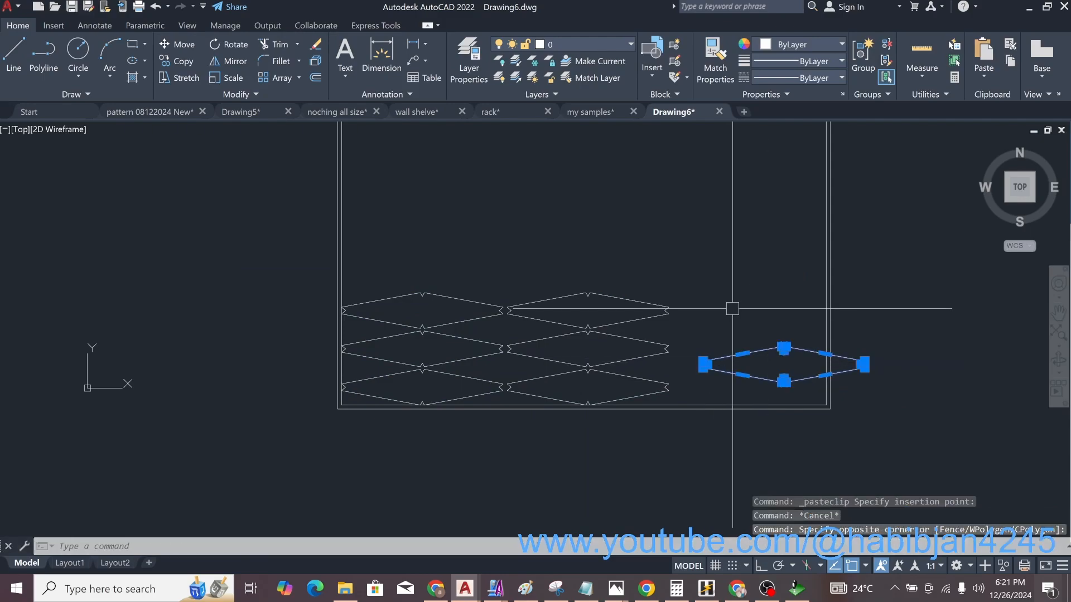
key(Return)
click(736, 338)
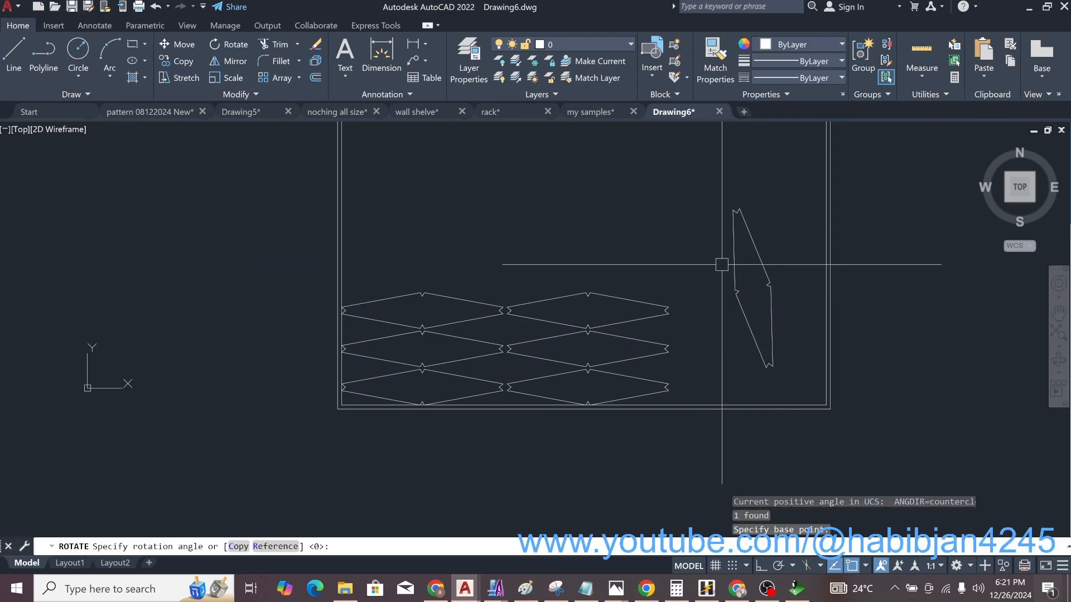
click(723, 269)
key(ctrl+z)
- Rotate the pasted rhombus to stand exactly vertical, with Ortho mode turned on
click(752, 352)
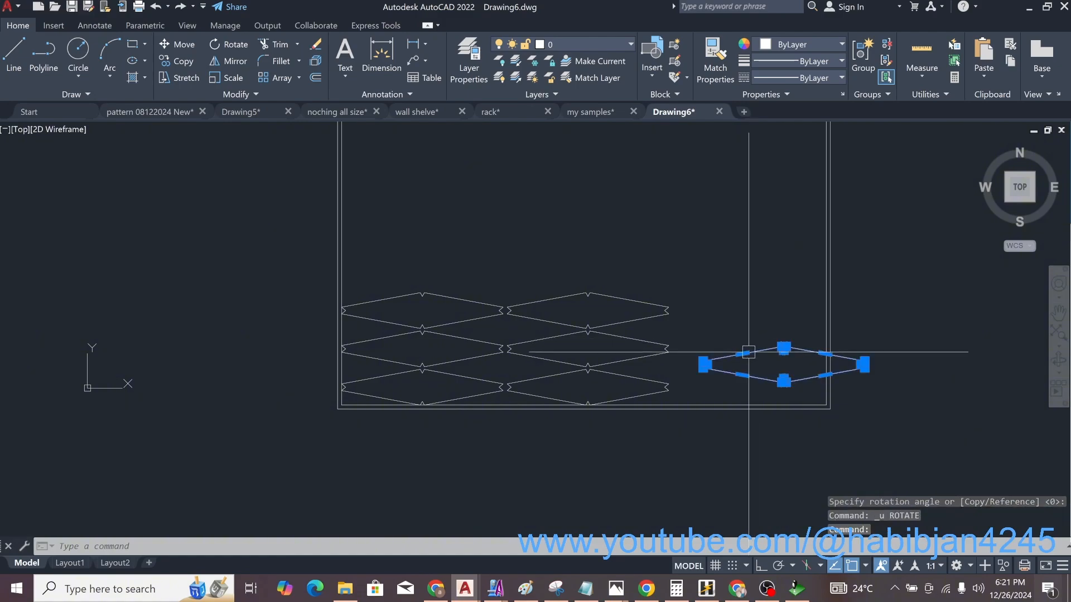
text(ro)
key(Return)
click(735, 326)
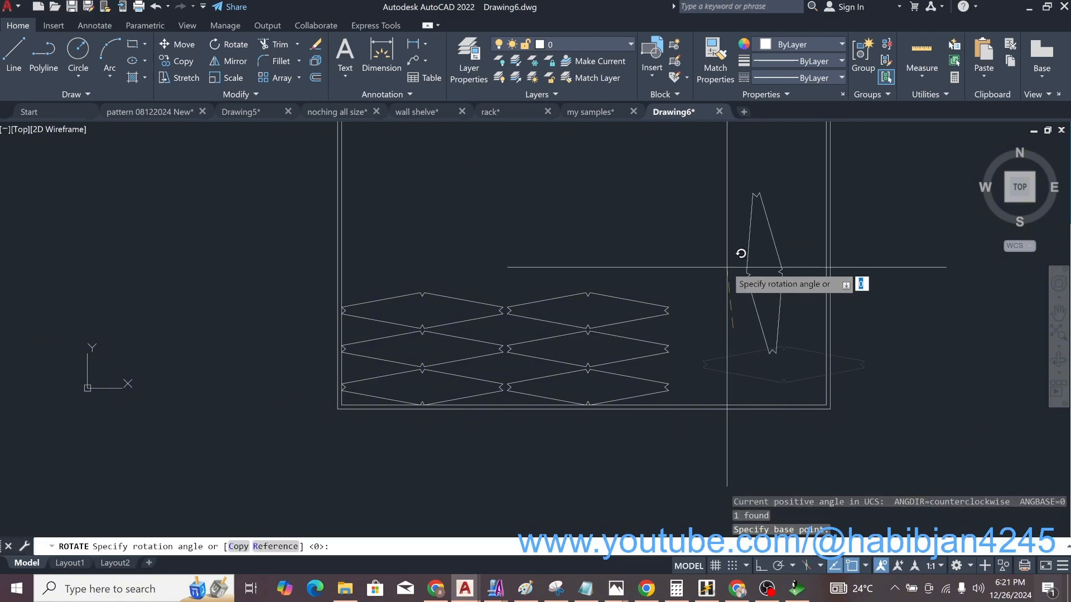
key(F8)
click(737, 234)
- Cut the upright rhombus and paste it just right of the array's second column, above the inner rectangle's lower edge
click(753, 285)
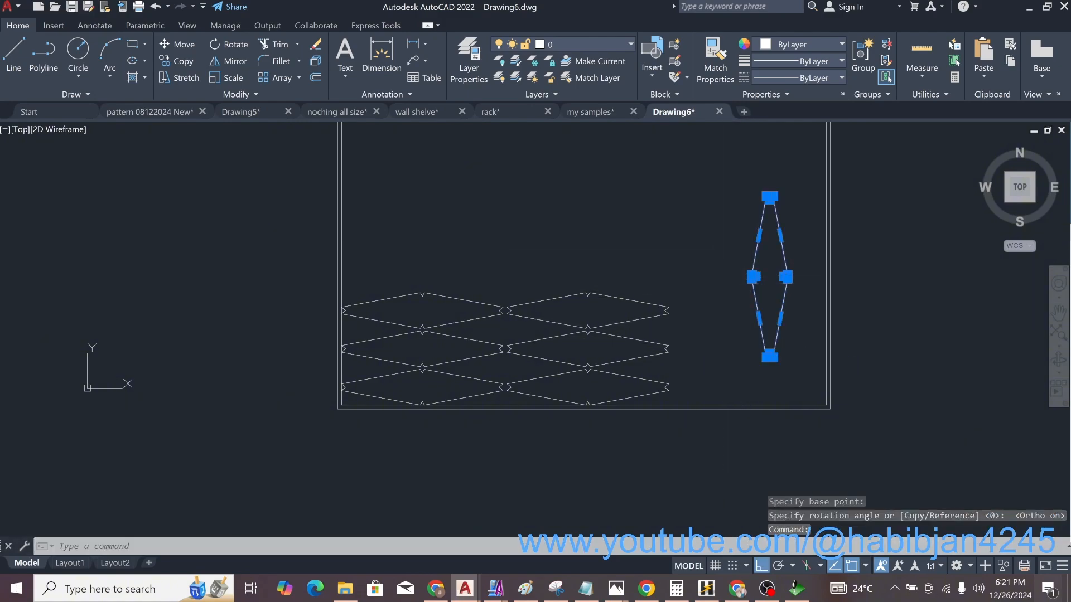
key(ctrl+x)
key(ctrl+v)
scroll(690, 388, up, 4)
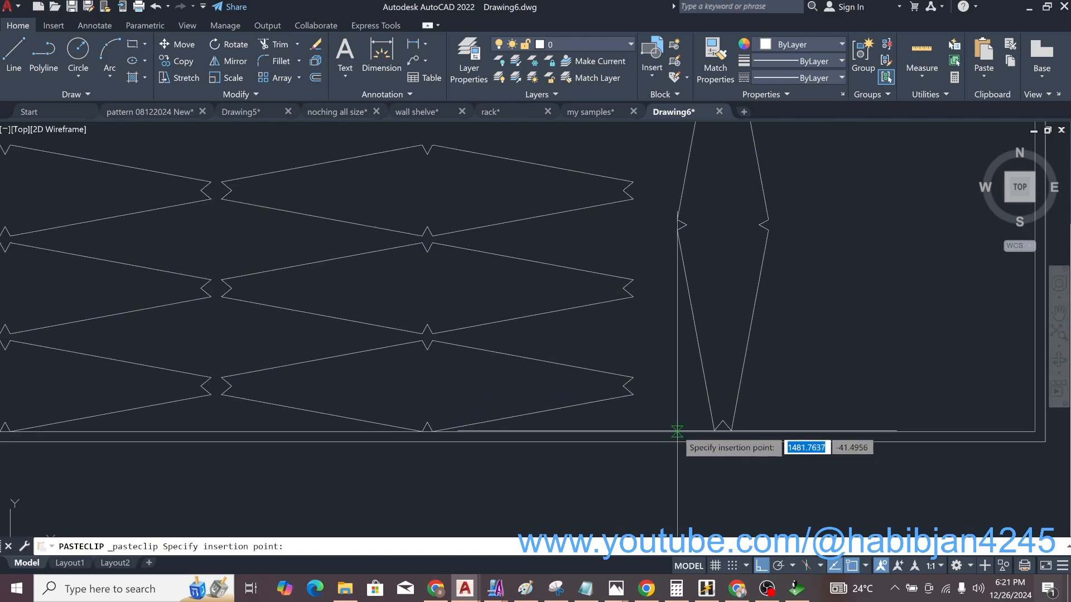
click(650, 425)
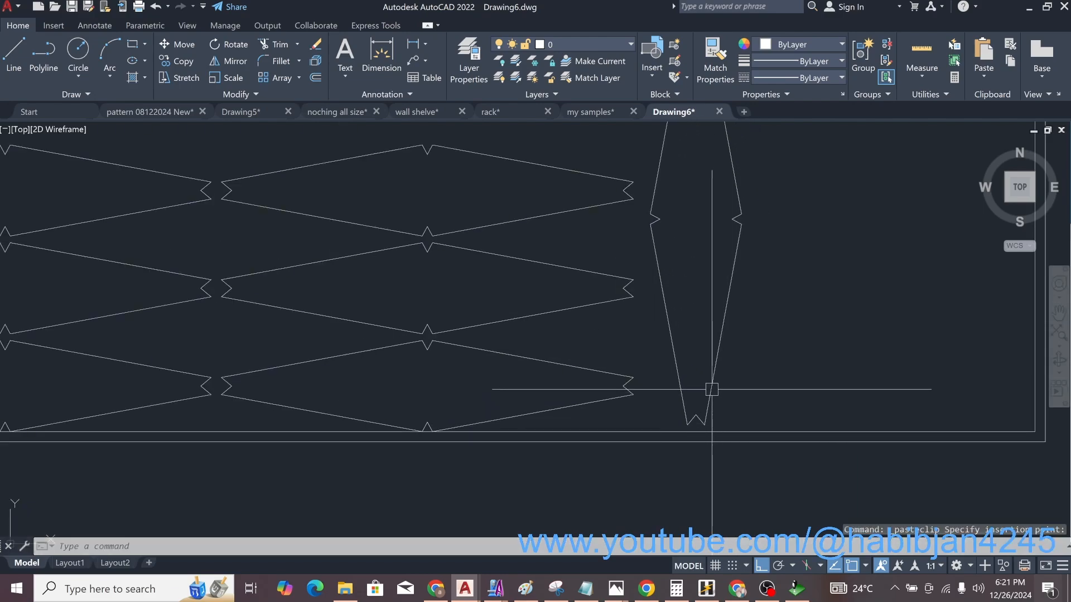
- Create a rectangular array of the upright rhombus with 4 columns spaced 95 apart
click(714, 384)
text(ar)
key(Return)
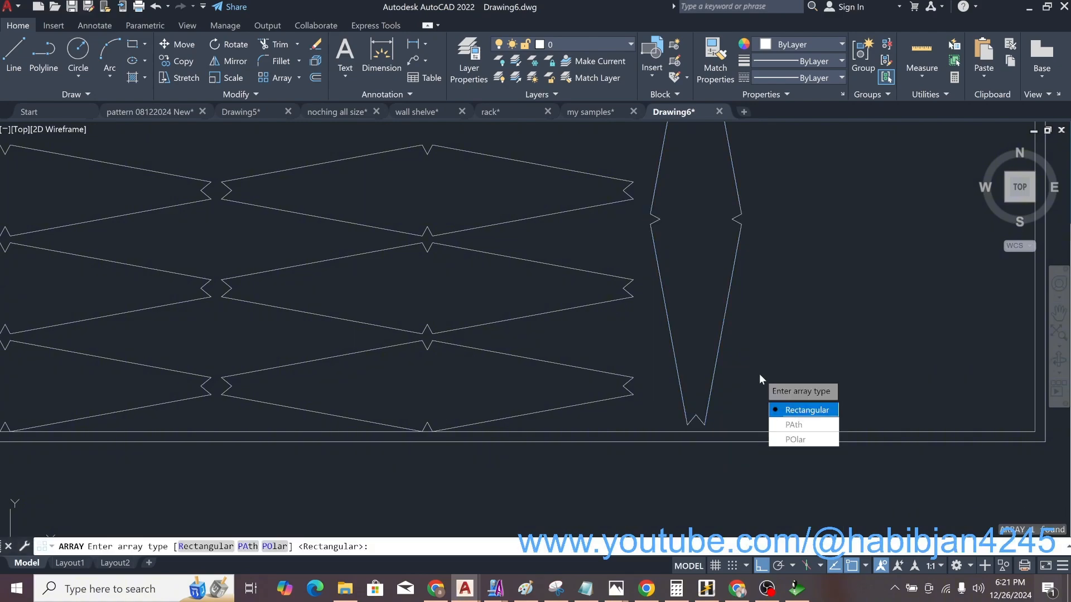
key(Return)
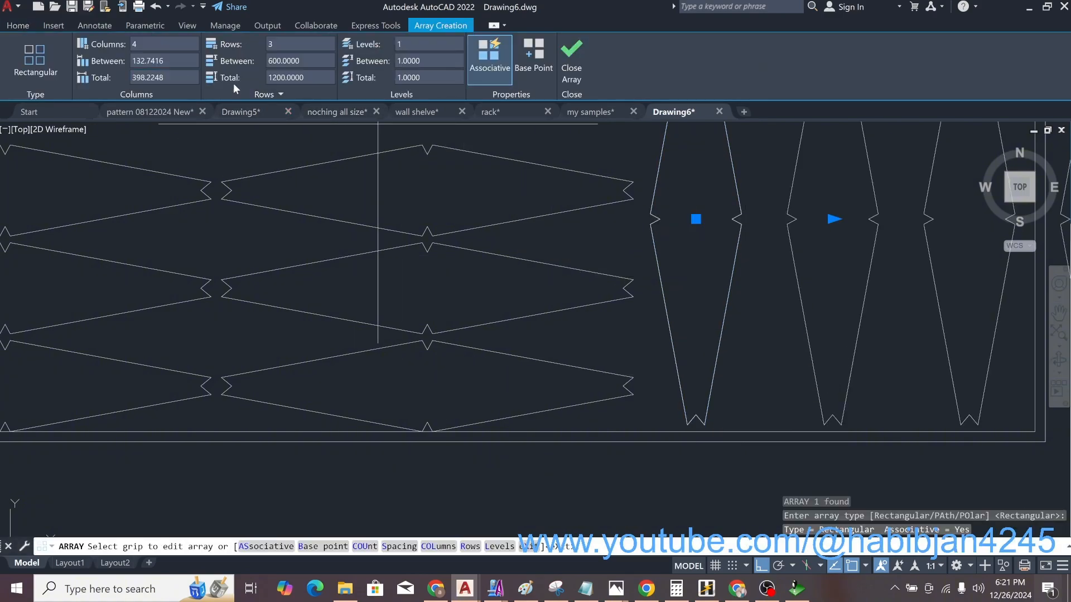
click(178, 62)
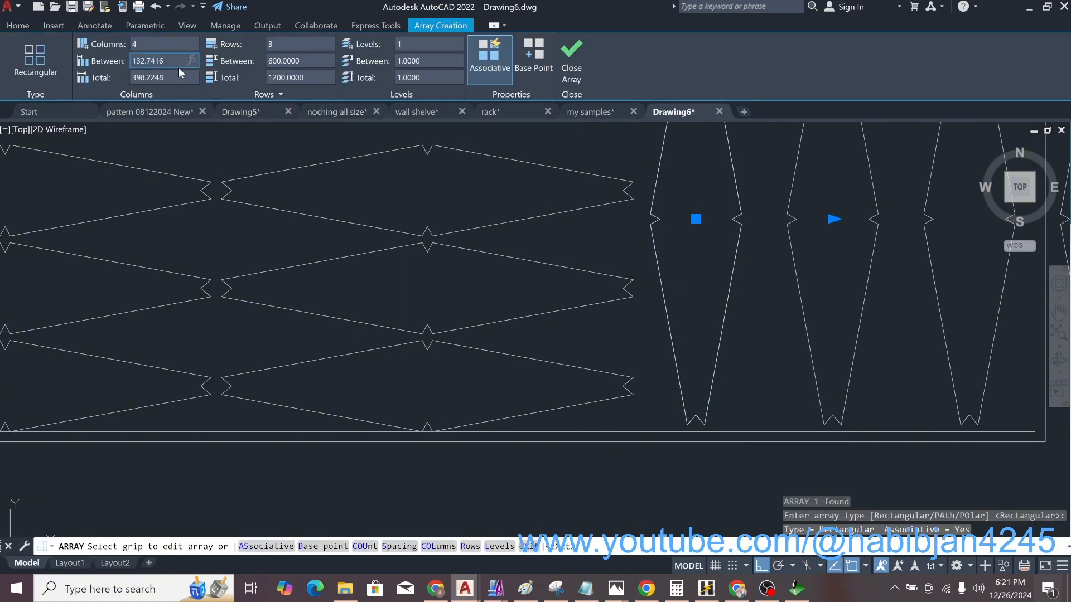
drag(165, 60, 119, 62)
text(98)
key(BackSpace)
text(5)
- Set the upright array's row spacing to 410, keep 3 rows, and finish the array
click(309, 60)
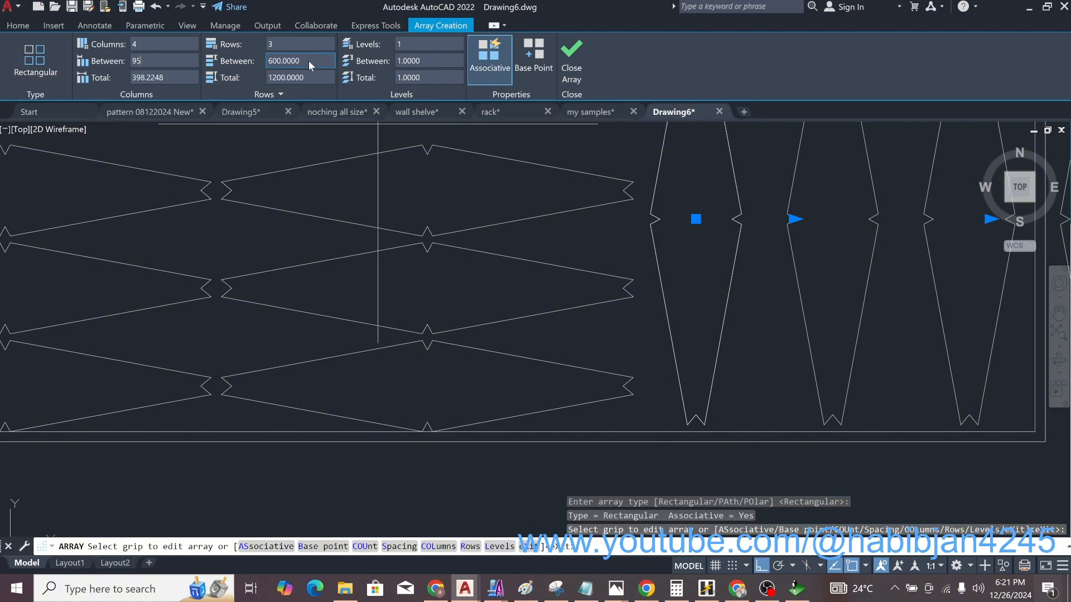
text(410)
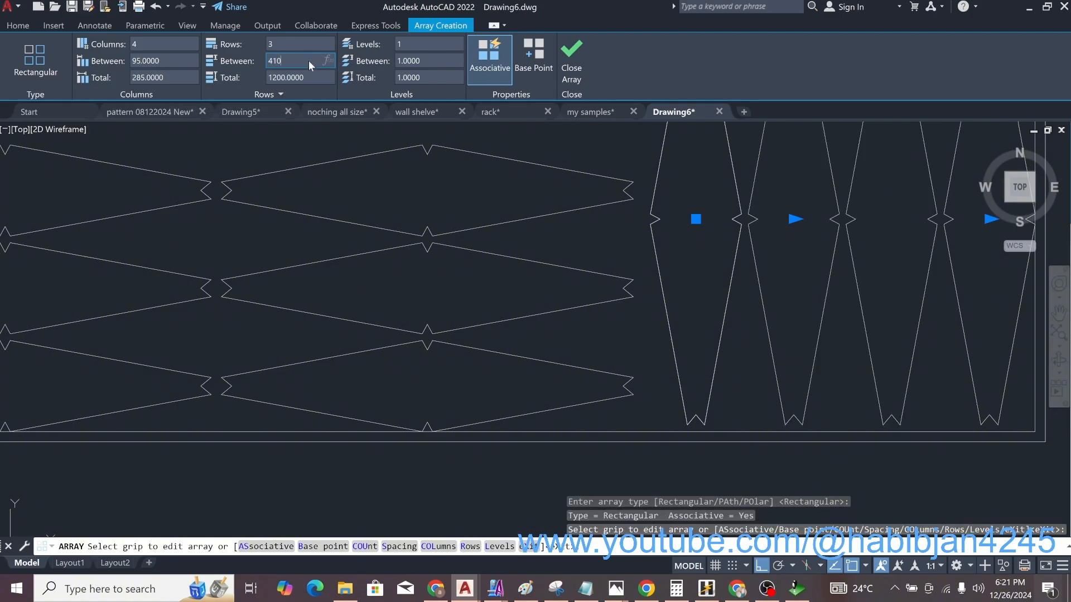
key(Return)
scroll(637, 350, down, 2)
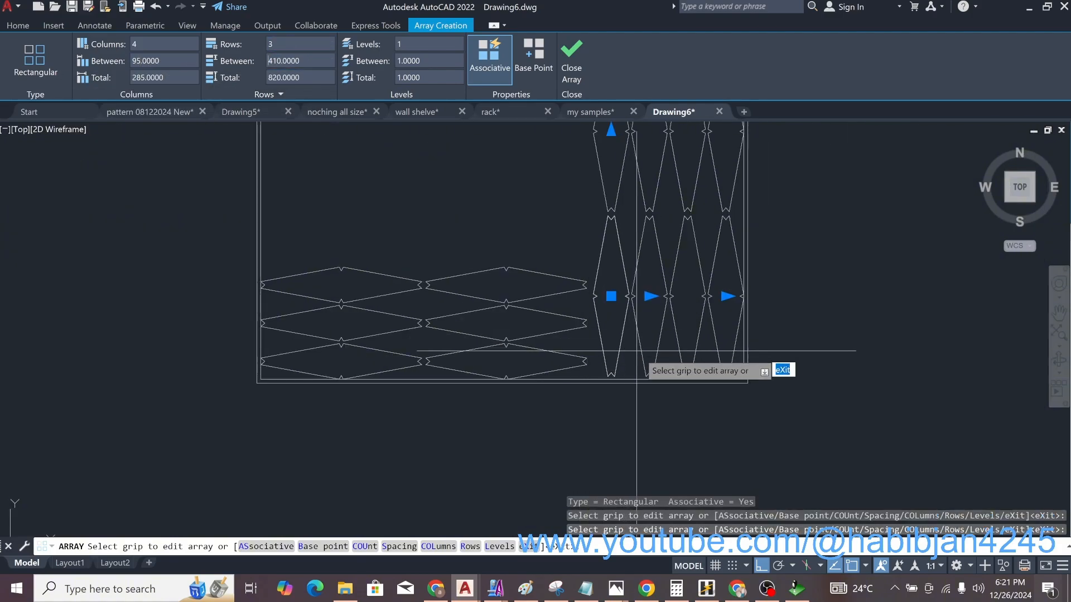
key(Return)
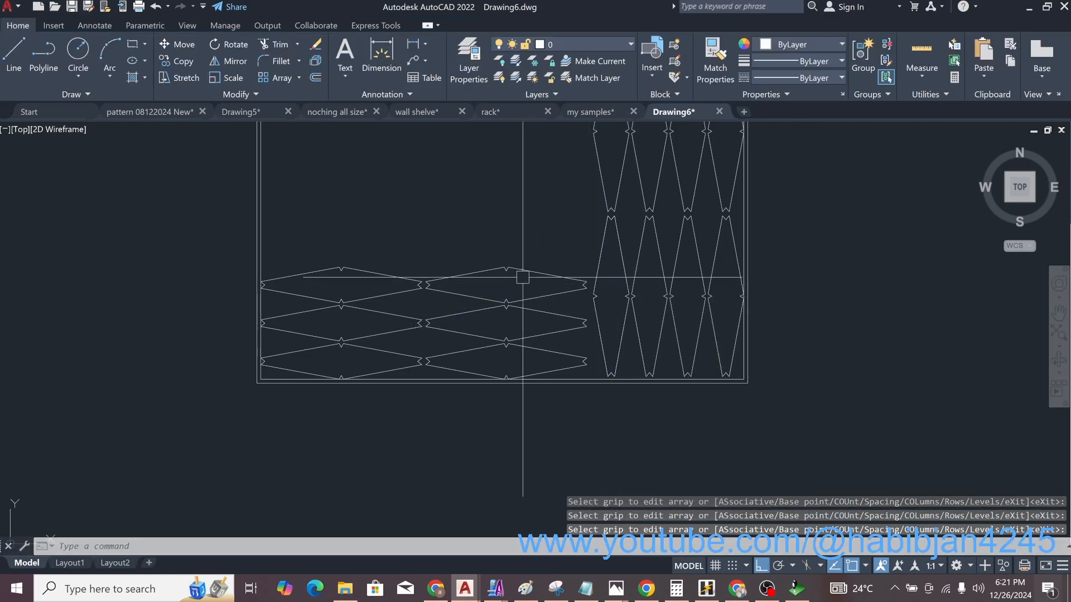
- Set the horizontal rhombus array to 15 rows
click(518, 274)
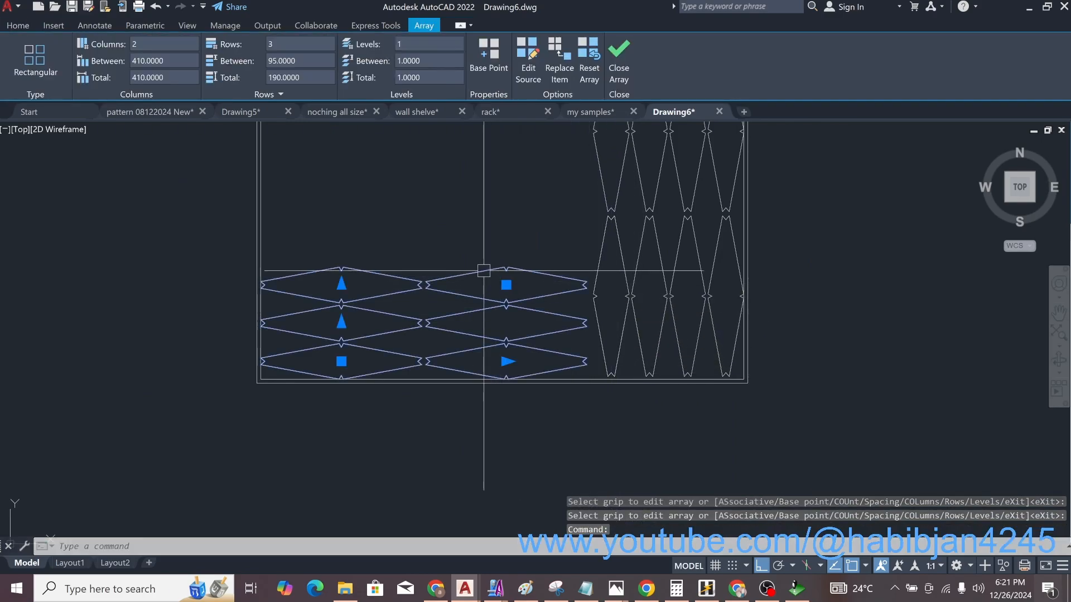
click(287, 45)
text(15)
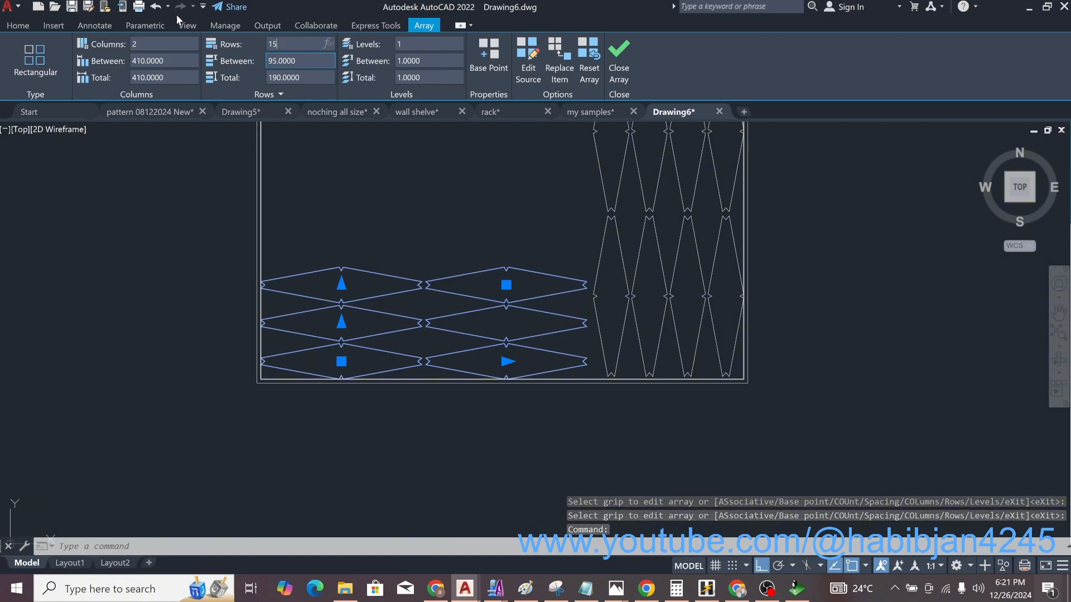
click(145, 43)
scroll(302, 351, down, 6)
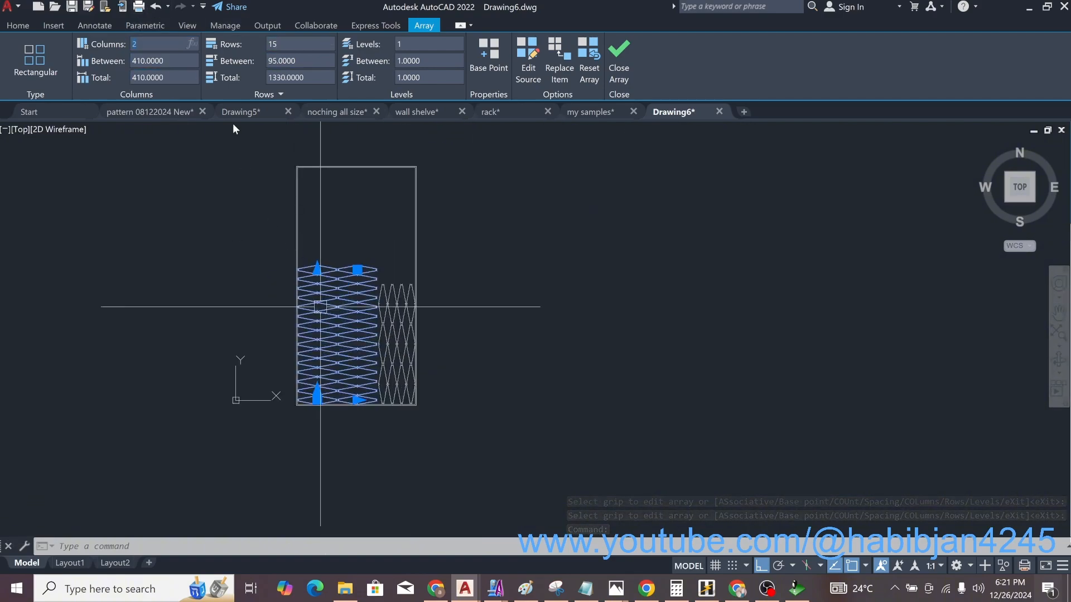
- Set the horizontal rhombus array to 25 rows to fill the sheet's height
click(292, 45)
text(25)
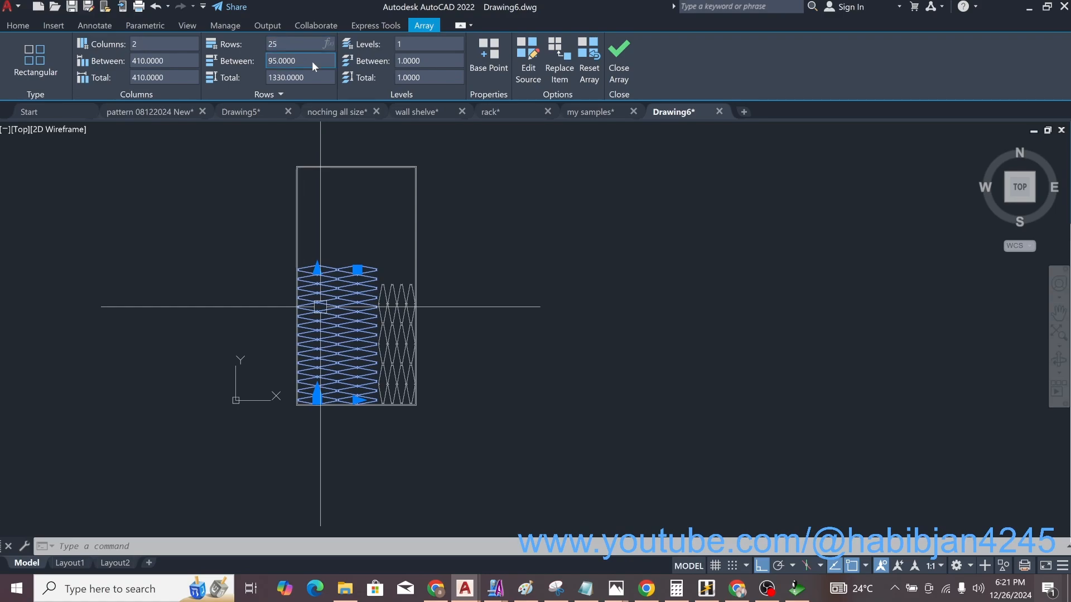
click(312, 61)
- Extend the upright rhombus array to 5 rows using its row count grip
click(393, 278)
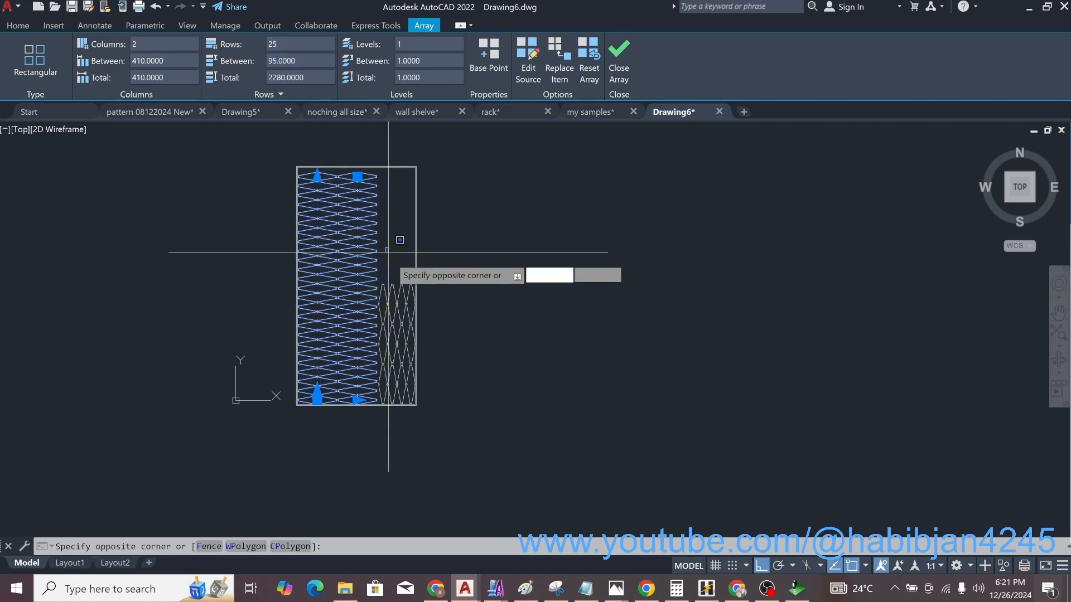
key(Escape)
click(383, 304)
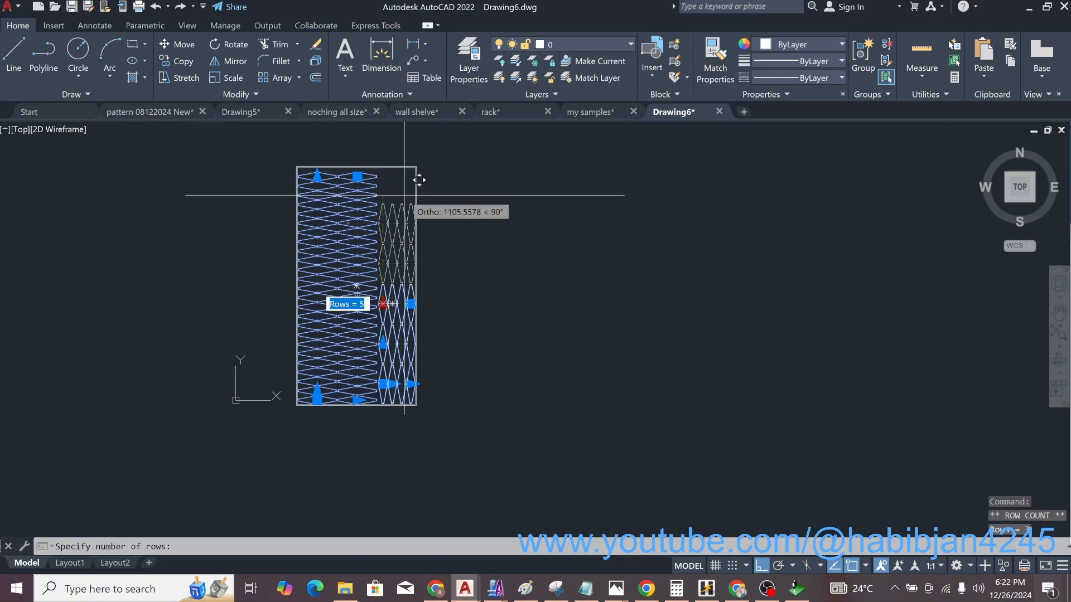
key(Escape)
- Reduce the horizontal array to 15 rows with its row count grip, and extend it back to 25 rows
click(330, 239)
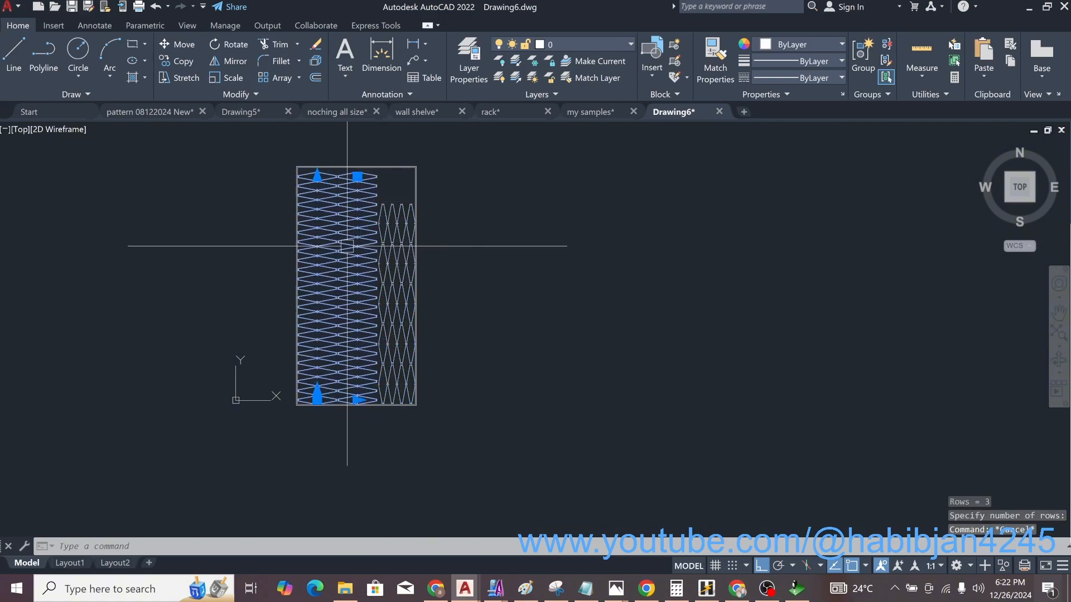
click(318, 177)
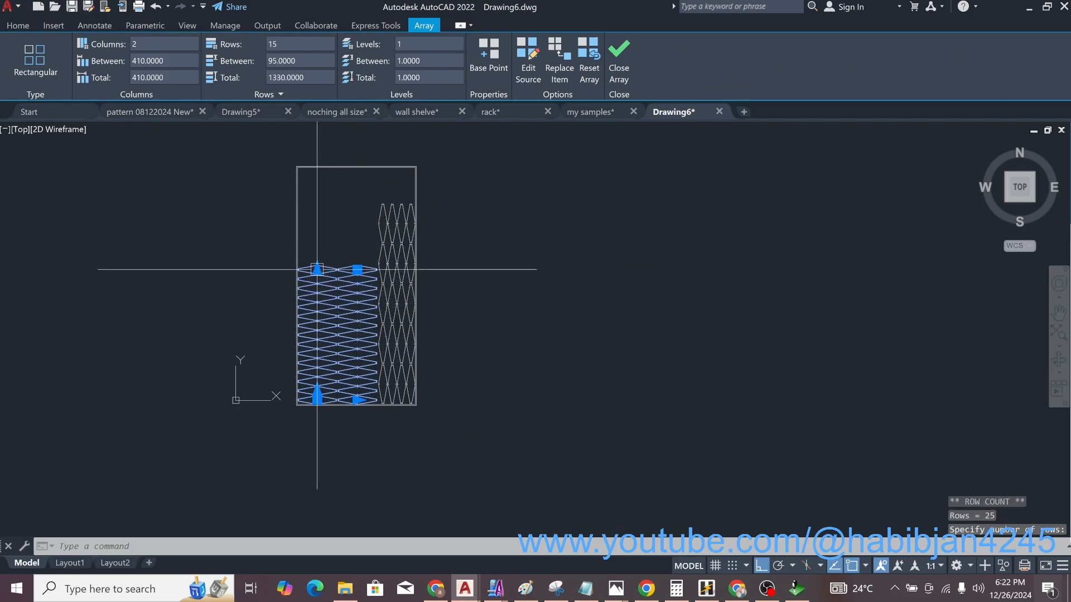
scroll(327, 173, up, 4)
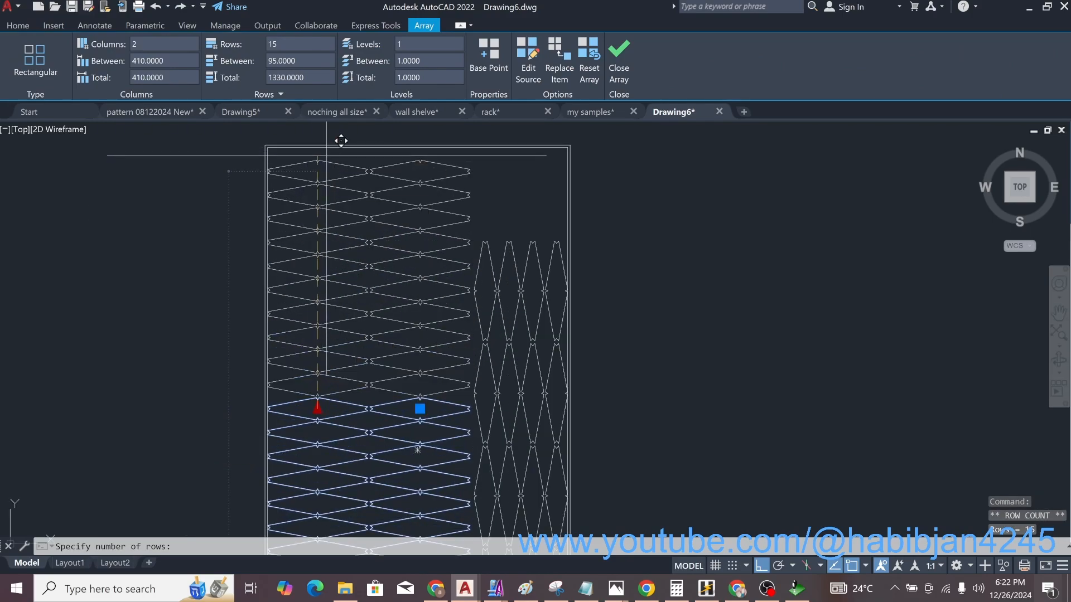
click(326, 160)
click(497, 273)
key(Escape)
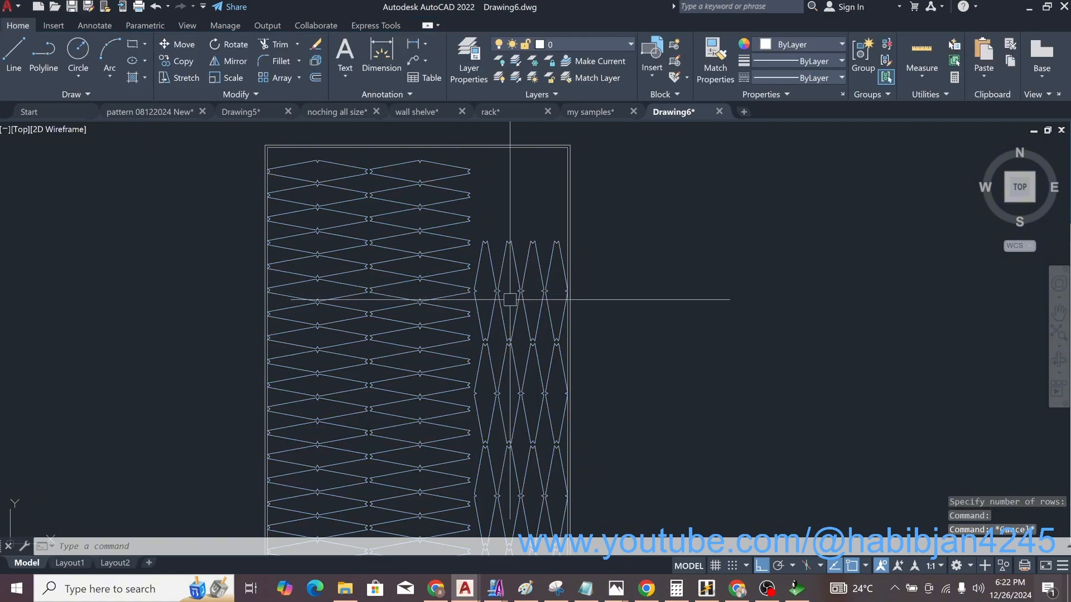
click(510, 300)
click(485, 290)
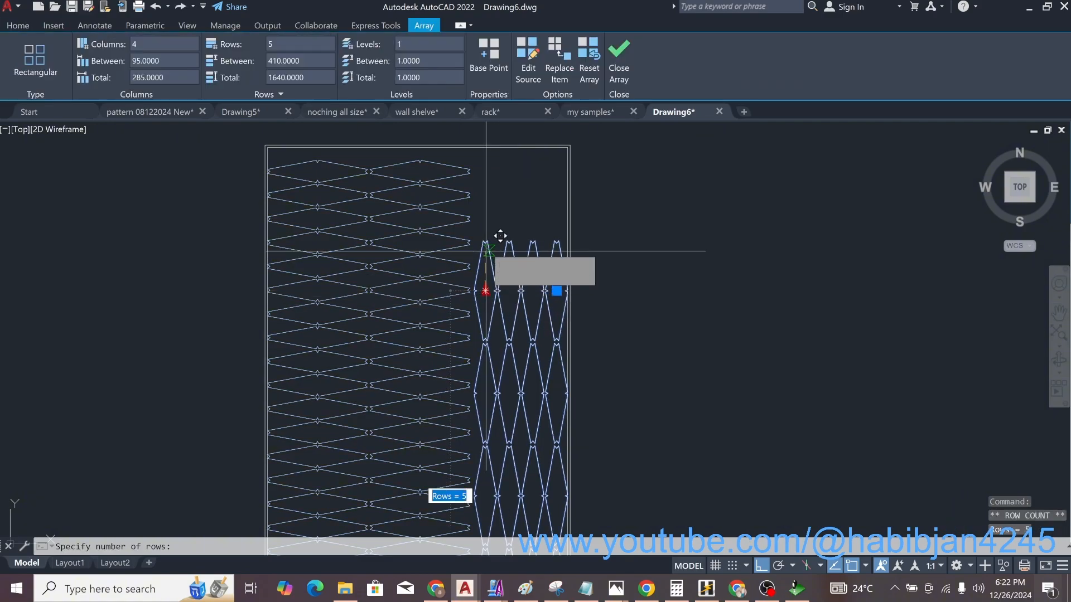
key(Escape)
- Paste an upright rhombus into the free space above the upright array to test whether another one fits
key(ctrl+v)
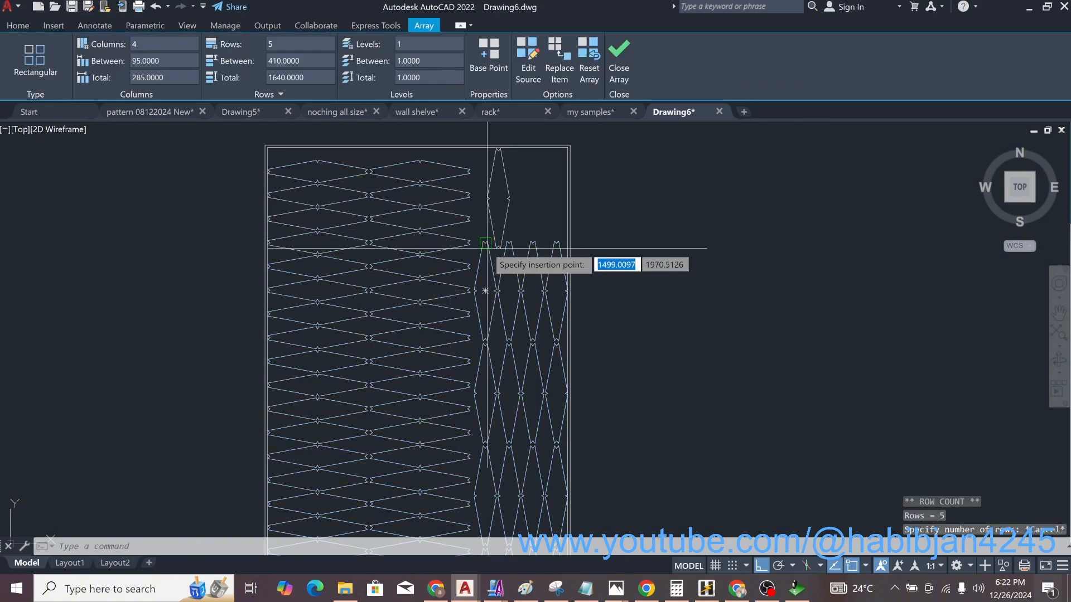
scroll(483, 238, up, 2)
key(Escape)
scroll(485, 282, down, 1)
key(space)
click(522, 242)
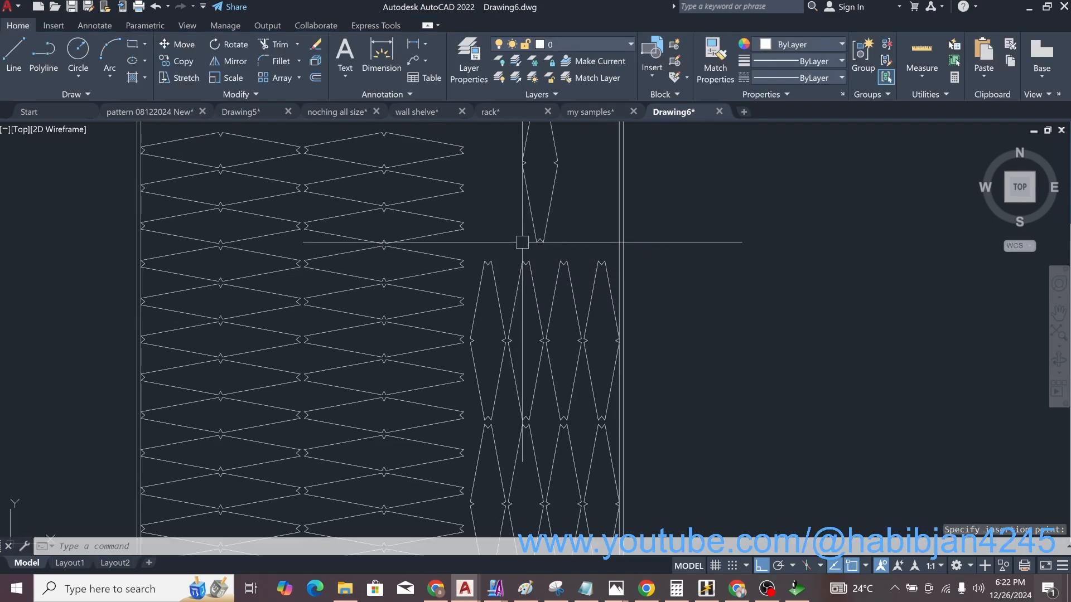
click(579, 201)
click(517, 229)
key(Escape)
- Delete the test rhombus pasted above the upright array
scroll(515, 262, down, 1)
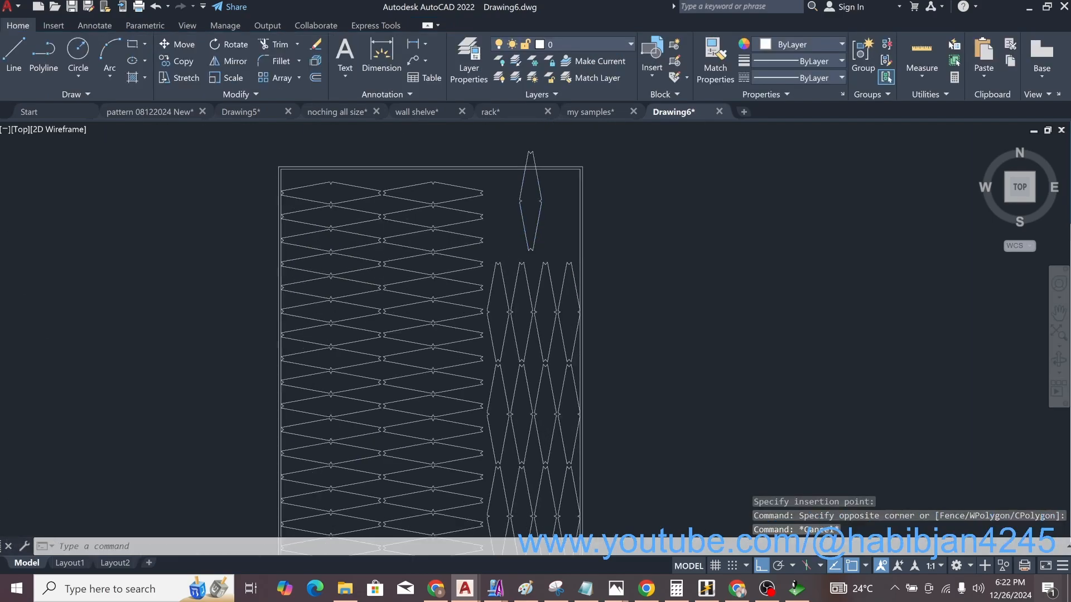
middle_drag(527, 210, 511, 232)
click(509, 232)
key(Delete)
- Check the row and column counts of the upright and the horizontal rhombus arrays
click(504, 298)
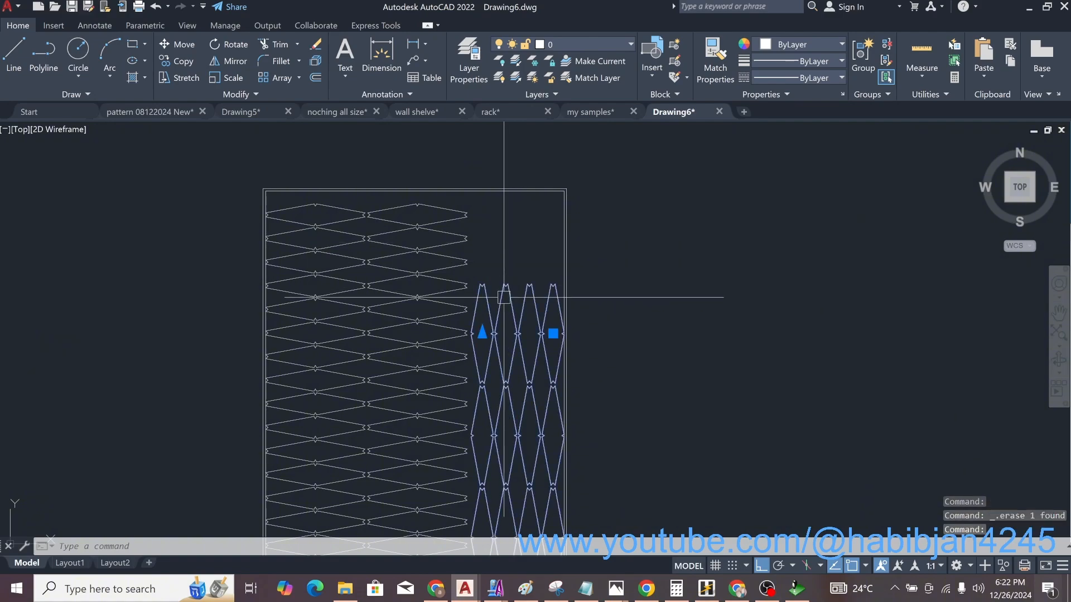
key(Escape)
click(400, 292)
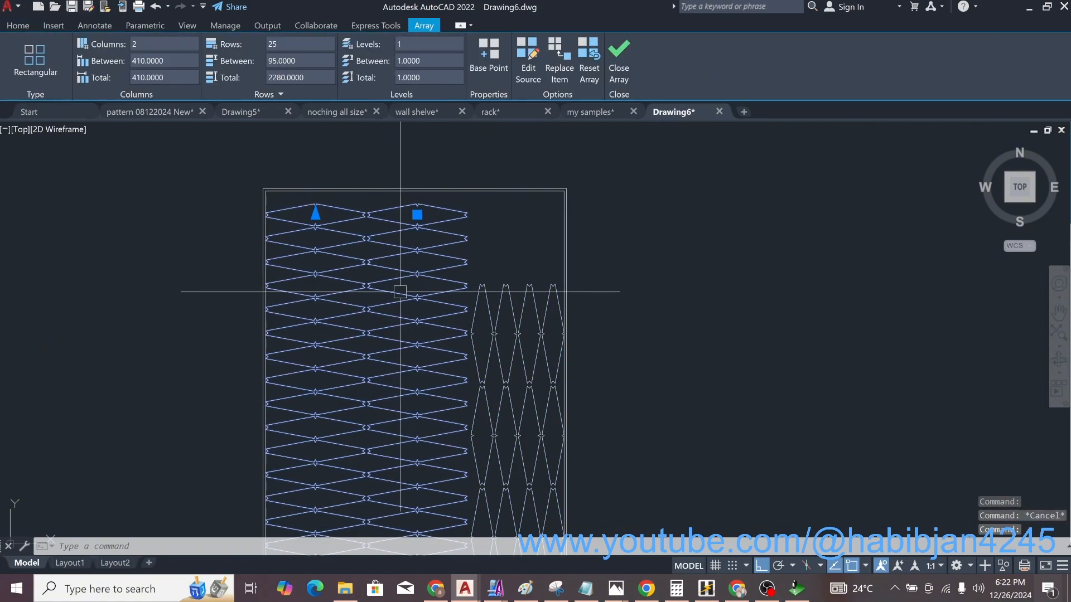
key(Escape)
scroll(400, 293, down, 3)
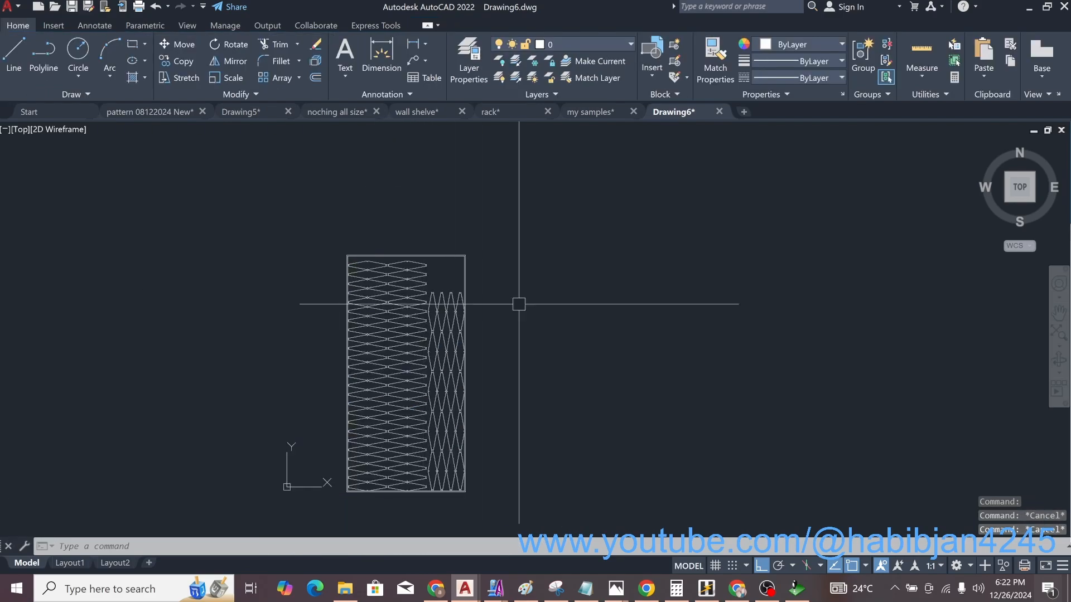
- Add the single-line text "1 SHEET 70" beside the sheet's right edge, with the default rotation of 0
key(Escape)
text(dt)
key(Return)
scroll(520, 282, down, 1)
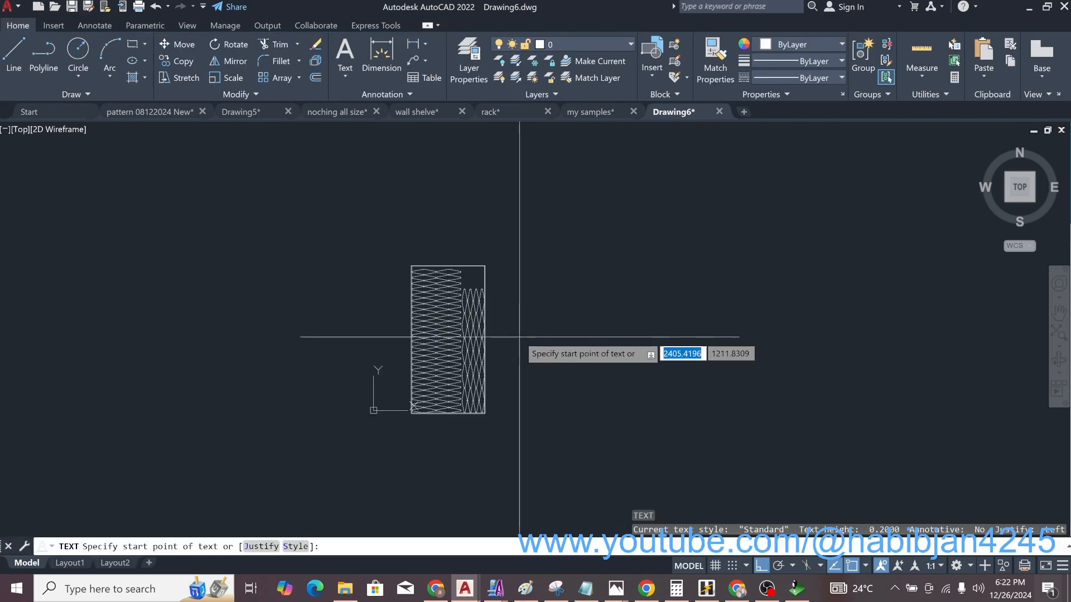
scroll(521, 337, up, 2)
click(522, 334)
click(565, 335)
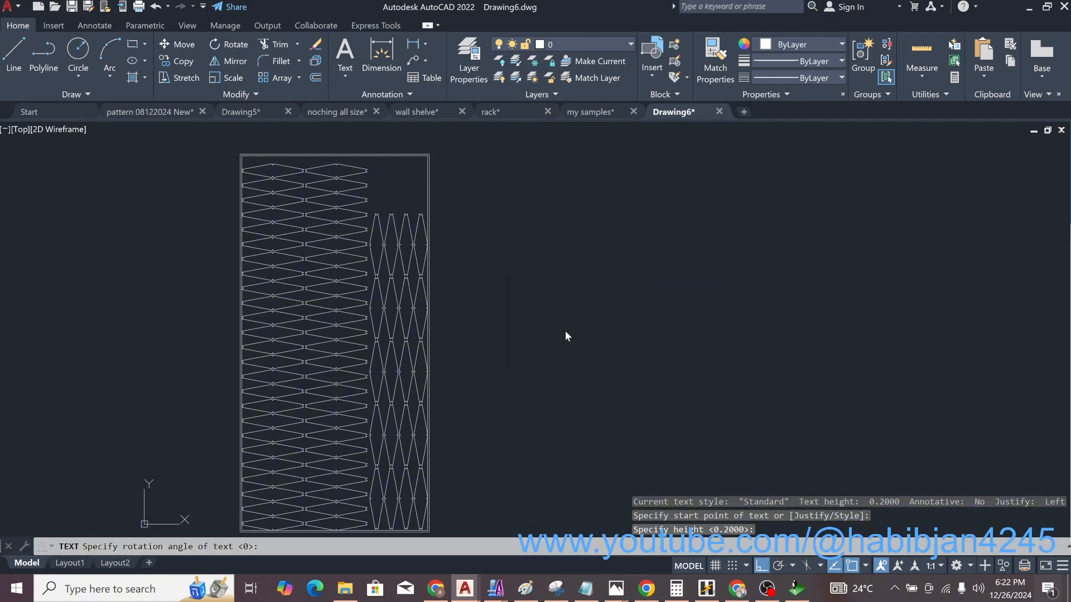
key(Return)
text(1 SHR)
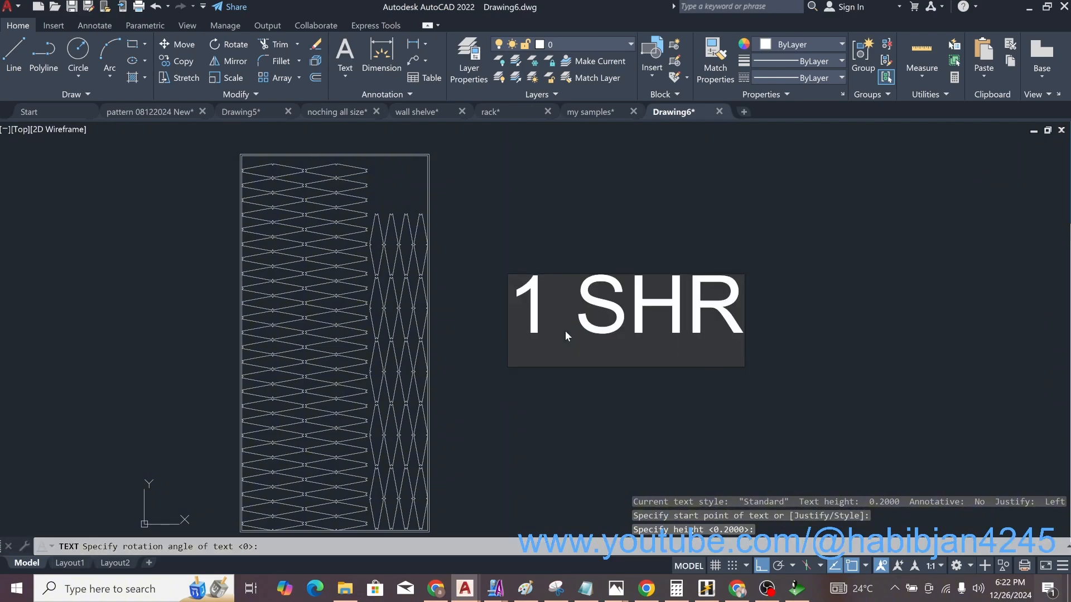
key(BackSpace)
text(EET 70)
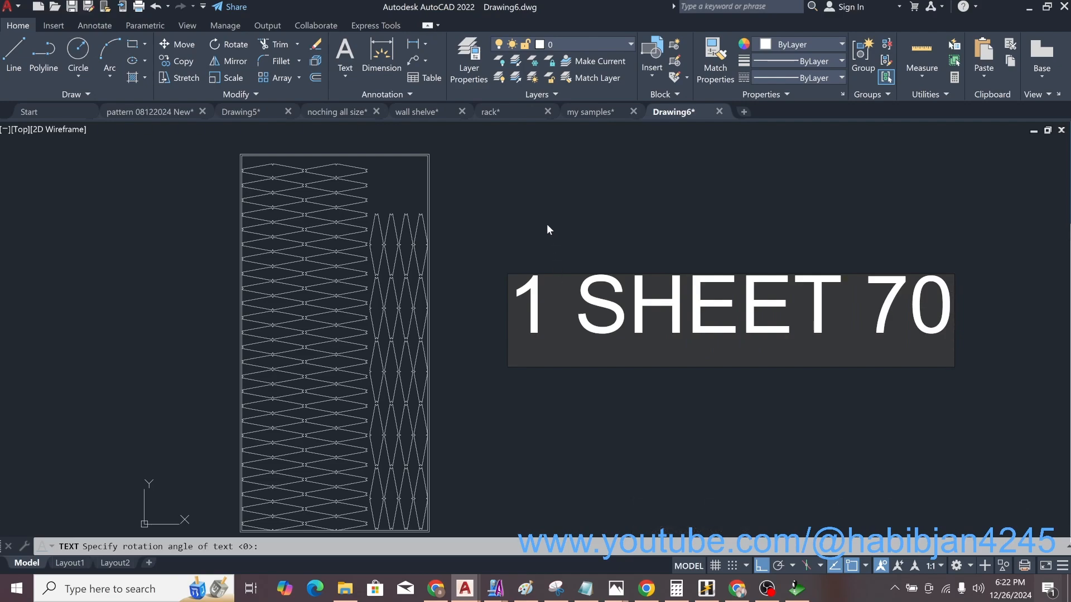
key(Escape)
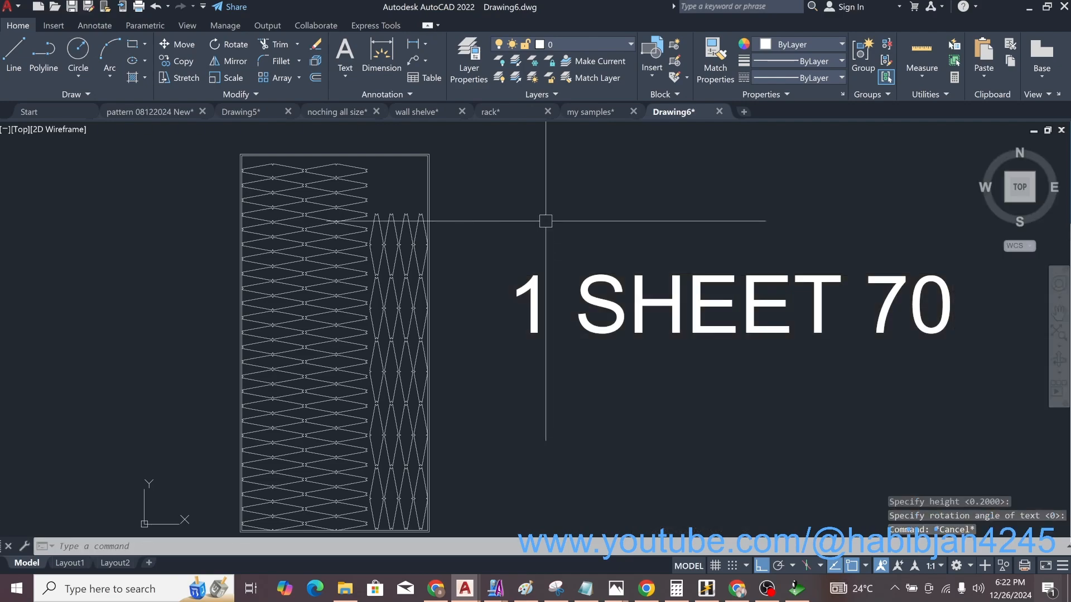
- Switch to Calculator, divide 500 by 70, and return to the AutoCAD drawing
key(alt+Tab)
text(500)
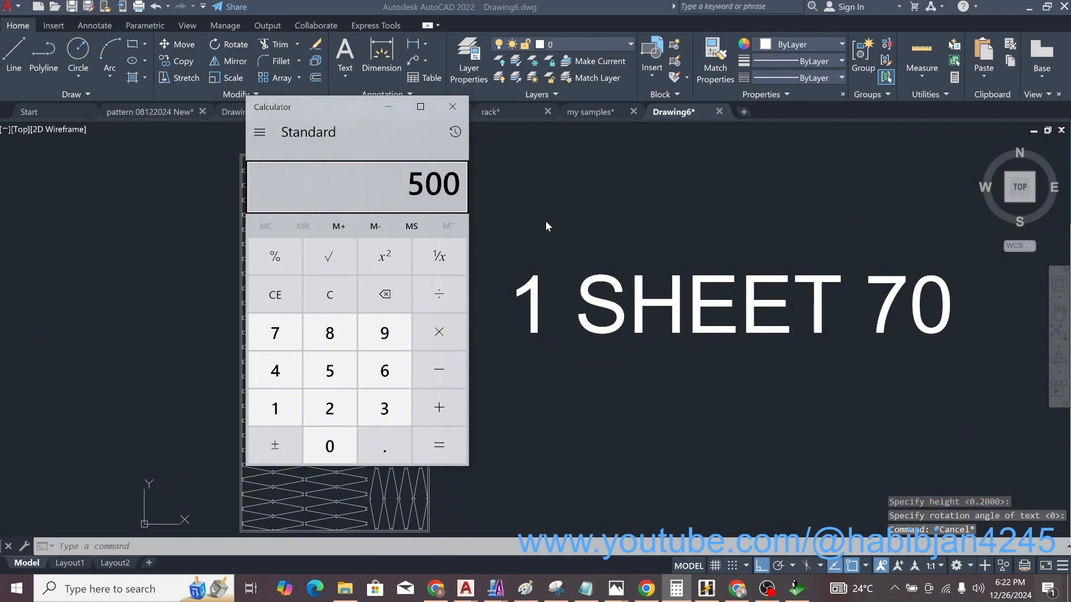
key(slash)
text(70)
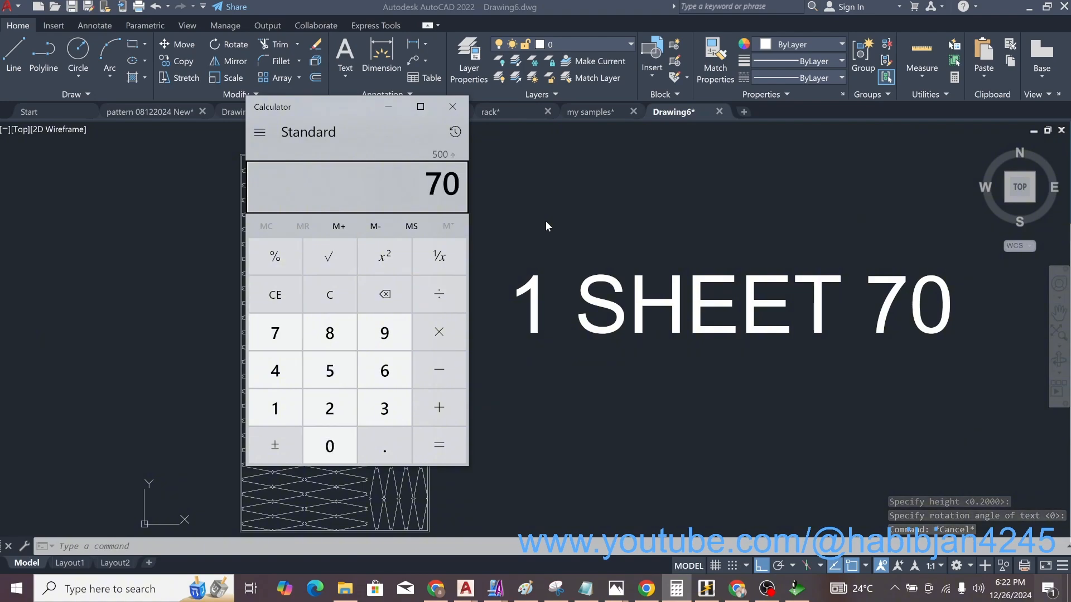
key(Return)
click(546, 220)
key(Escape)
- Copy the "1 SHEET 70" text and paste the copy directly below the original
click(608, 314)
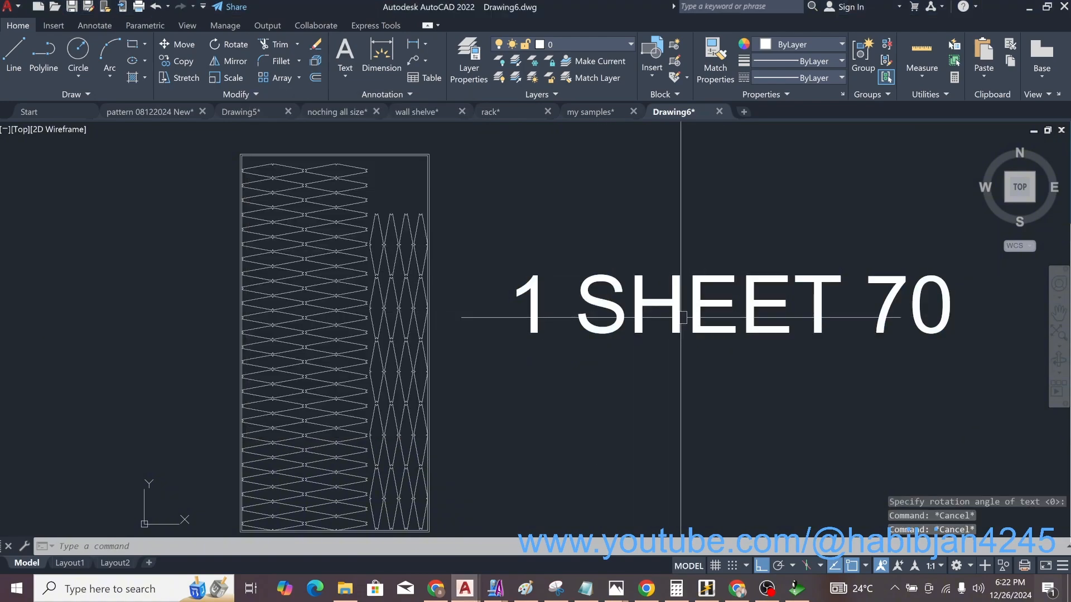
key(ctrl+c)
key(ctrl+v)
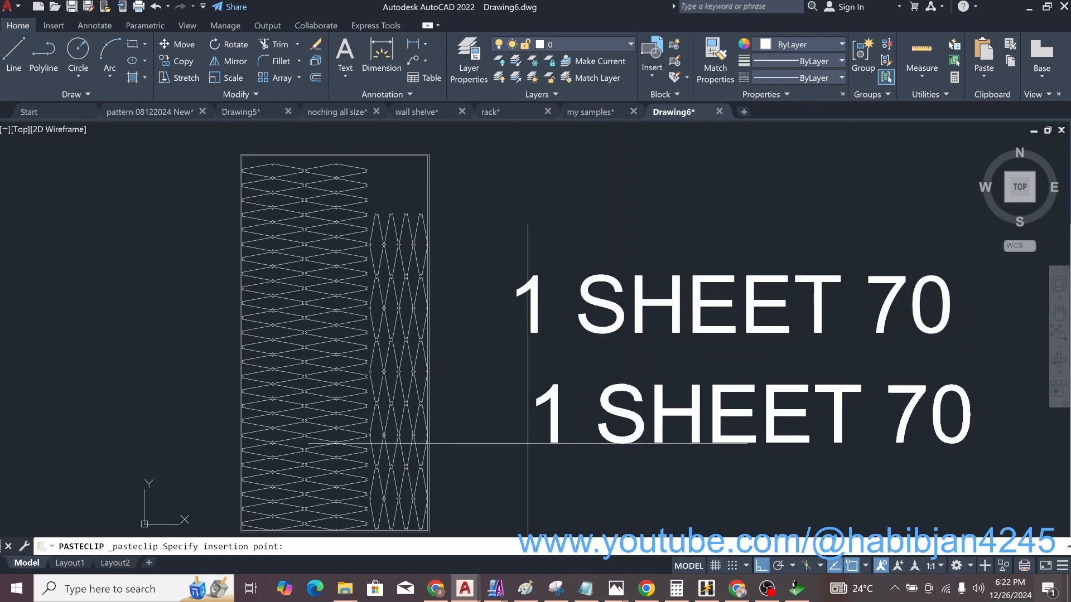
click(527, 442)
- Change the copied text below the original to "7 SHEET TOTAL"
double_click(564, 437)
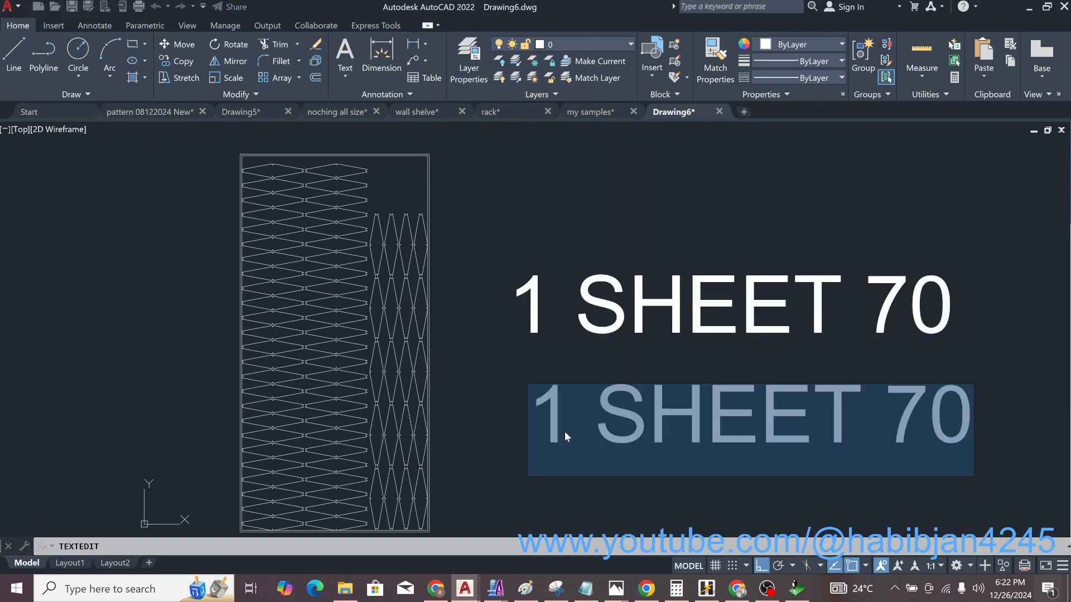
drag(570, 437, 530, 437)
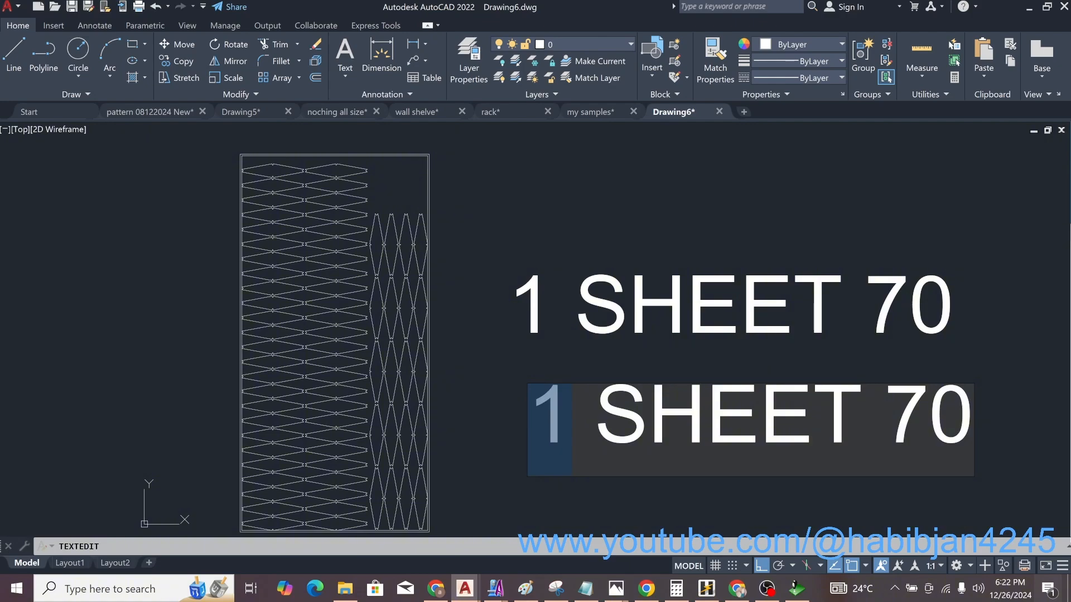
text(7)
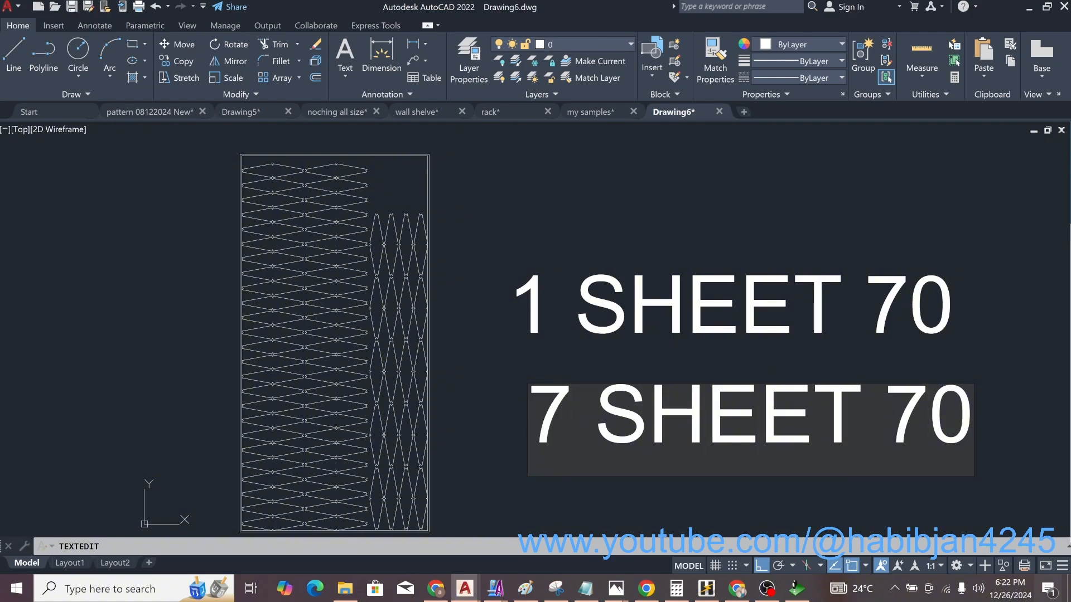
double_click(886, 424)
text(TOTAL)
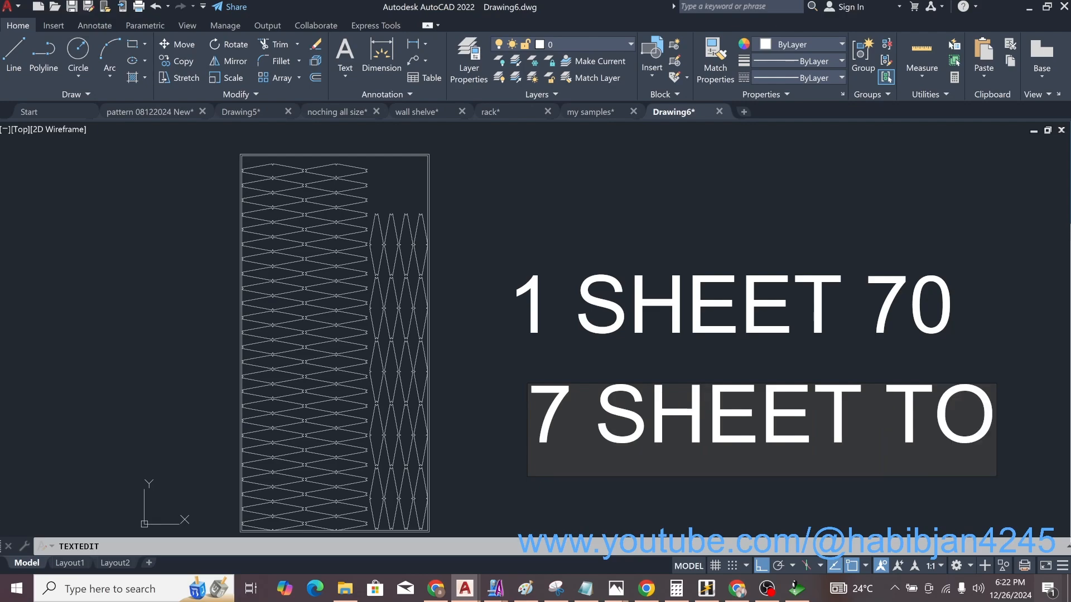
key(Escape)
key(Escape)
scroll(570, 354, down, 6)
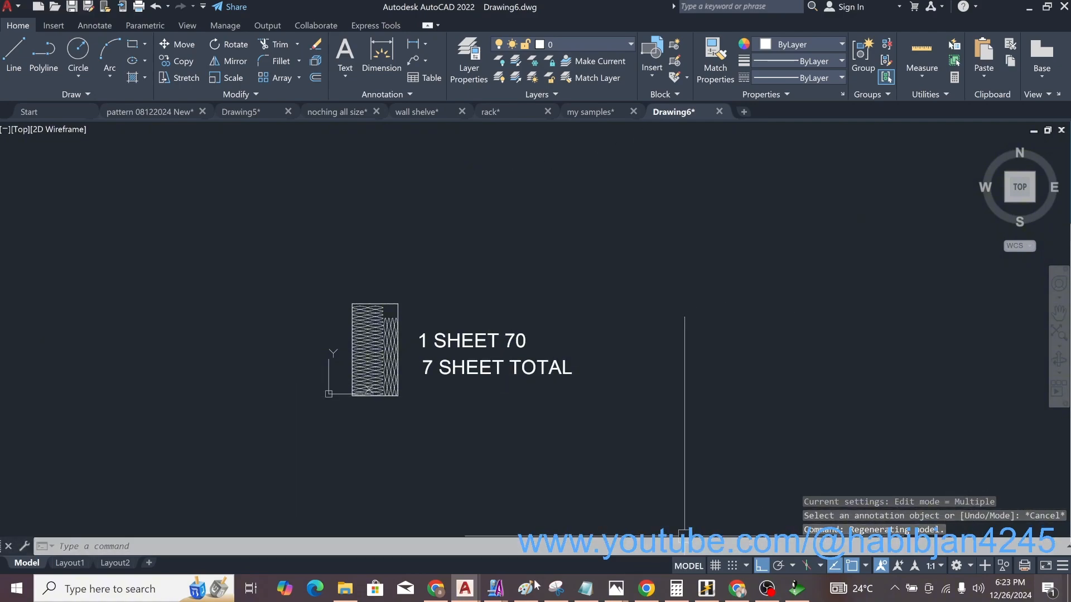
- Switch to ArtCAM and create a new model 2440 mm wide and 1220 mm high, with its 2D view maximized
click(494, 588)
click(571, 530)
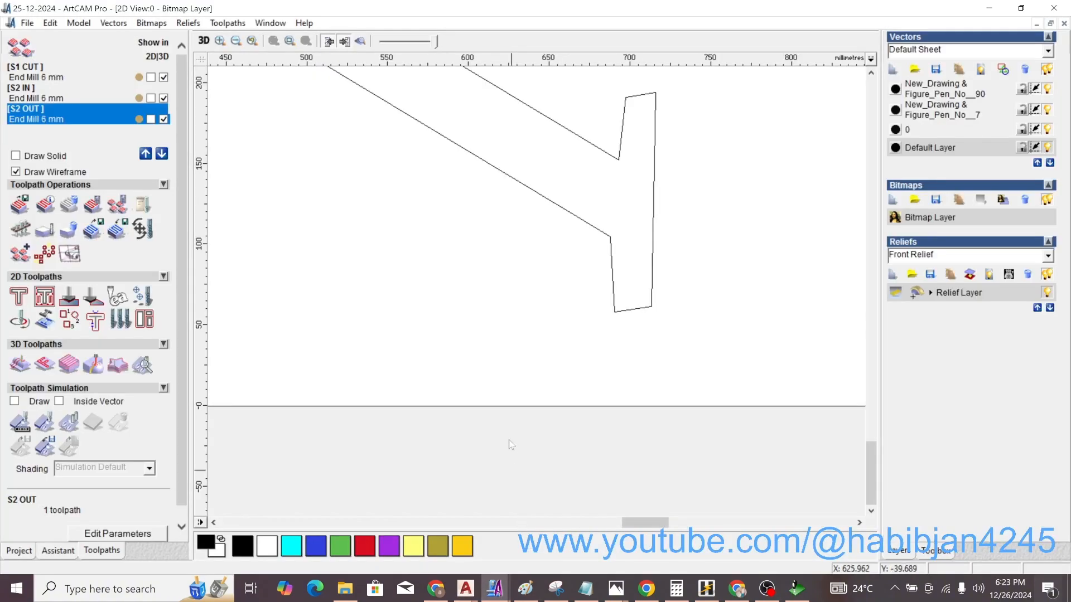
scroll(507, 445, down, 4)
scroll(509, 359, down, 2)
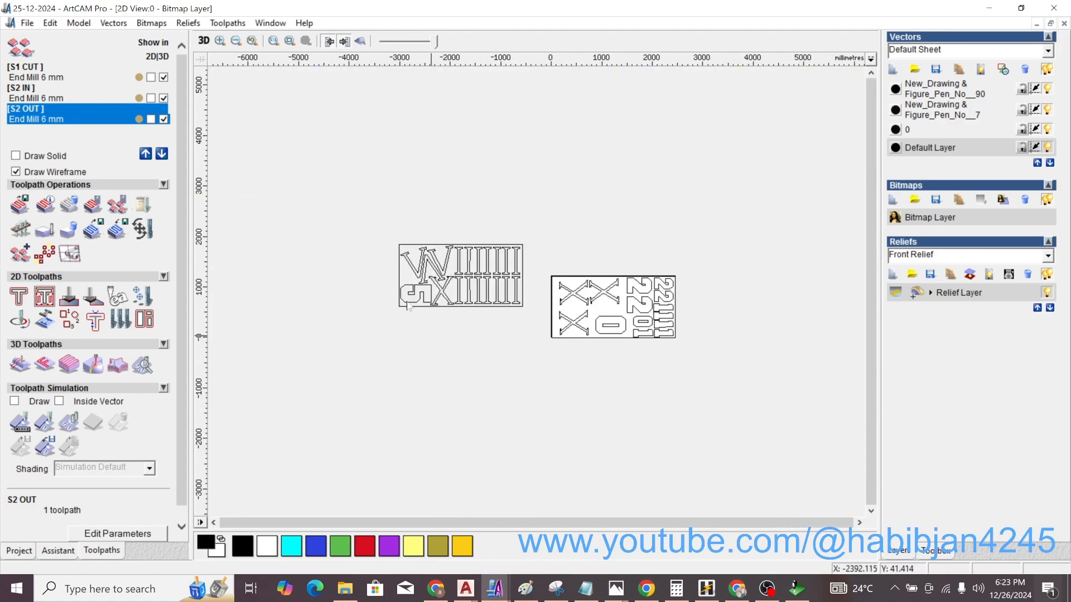
click(26, 24)
mouse_move(83, 39)
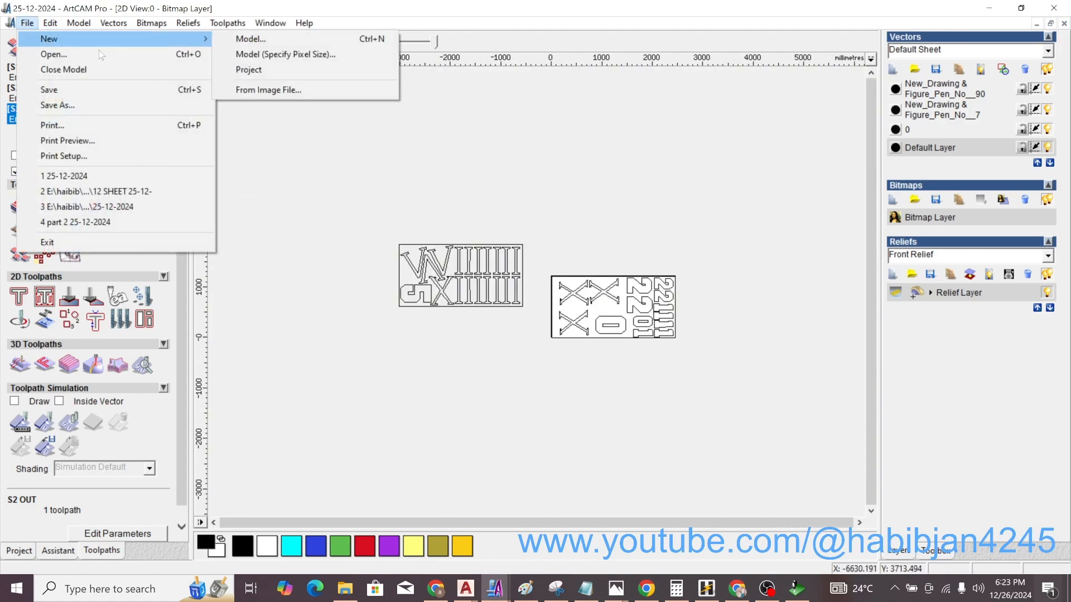
click(254, 43)
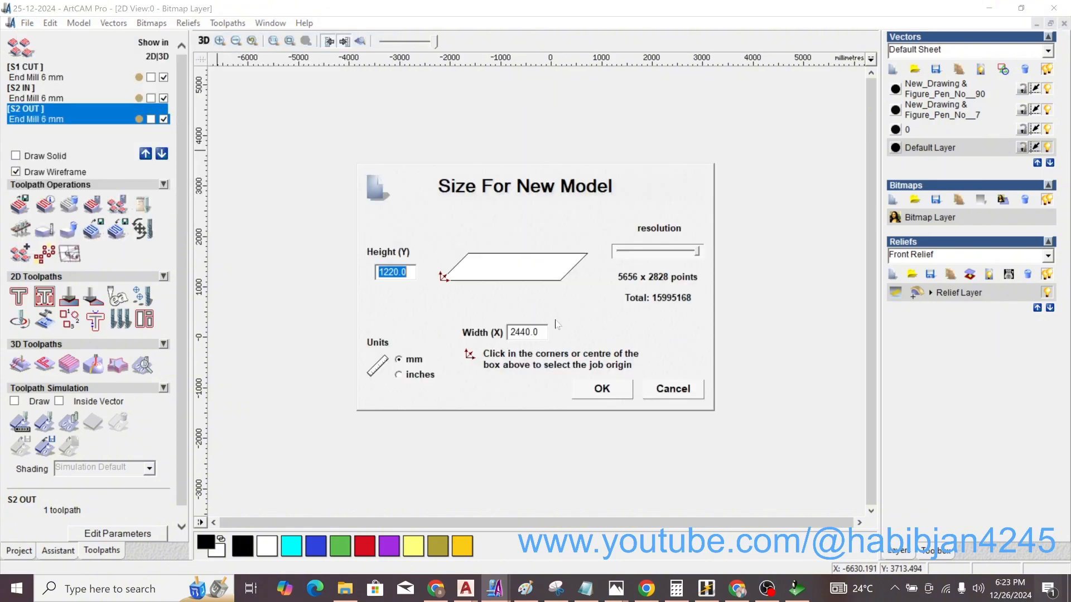
click(603, 395)
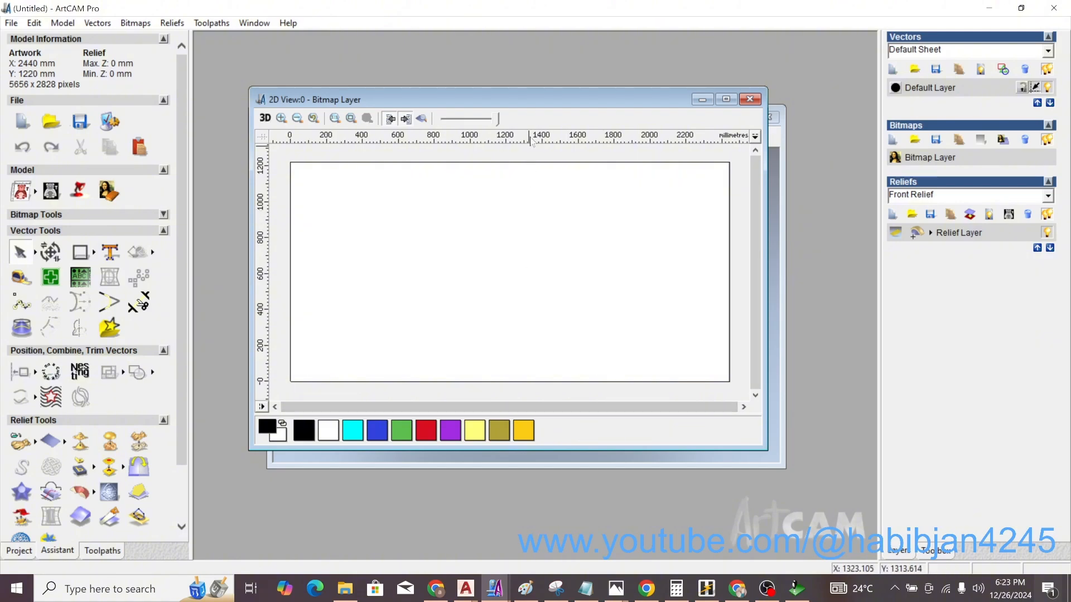
double_click(532, 104)
- Import the NESTING DWG as vectors in millimetres, centred in the page, and move the rhombus outside the sheet, below its lower-left corner
click(114, 23)
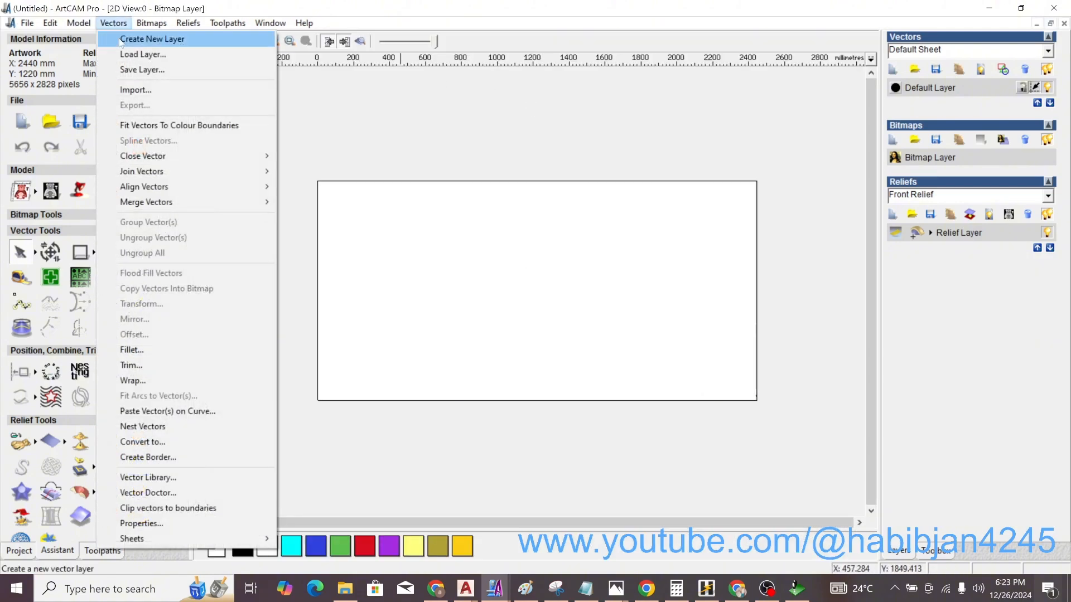
click(140, 90)
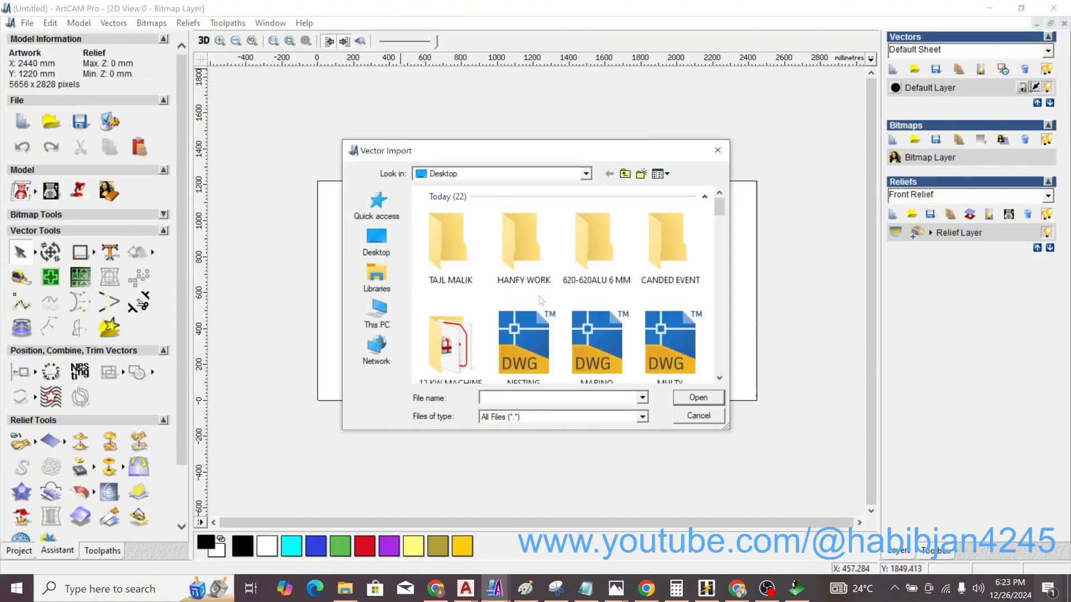
double_click(518, 341)
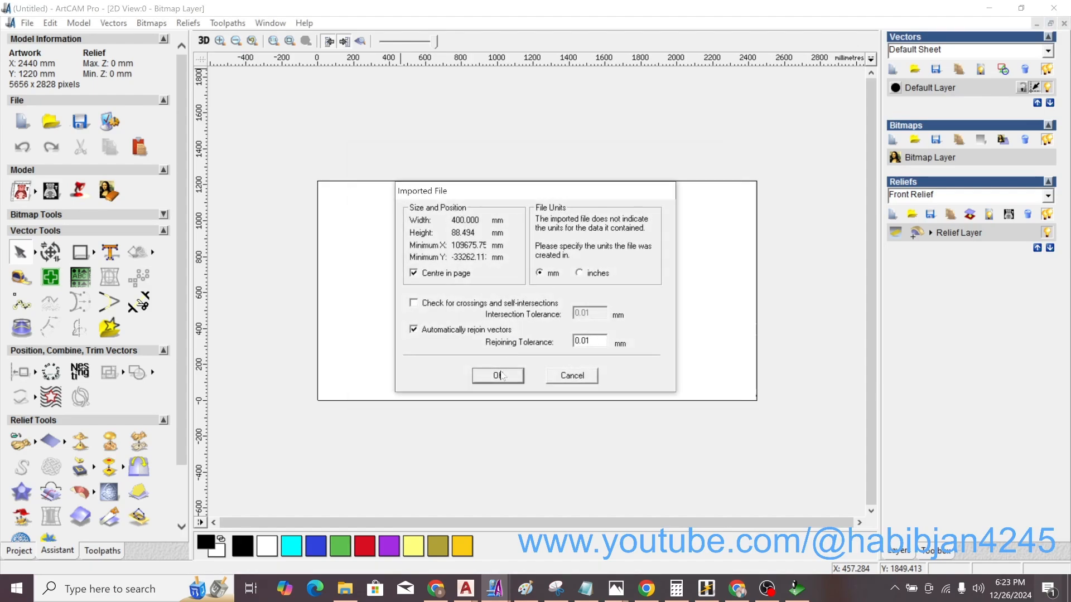
click(500, 375)
scroll(605, 287, down, 1)
drag(548, 296, 406, 423)
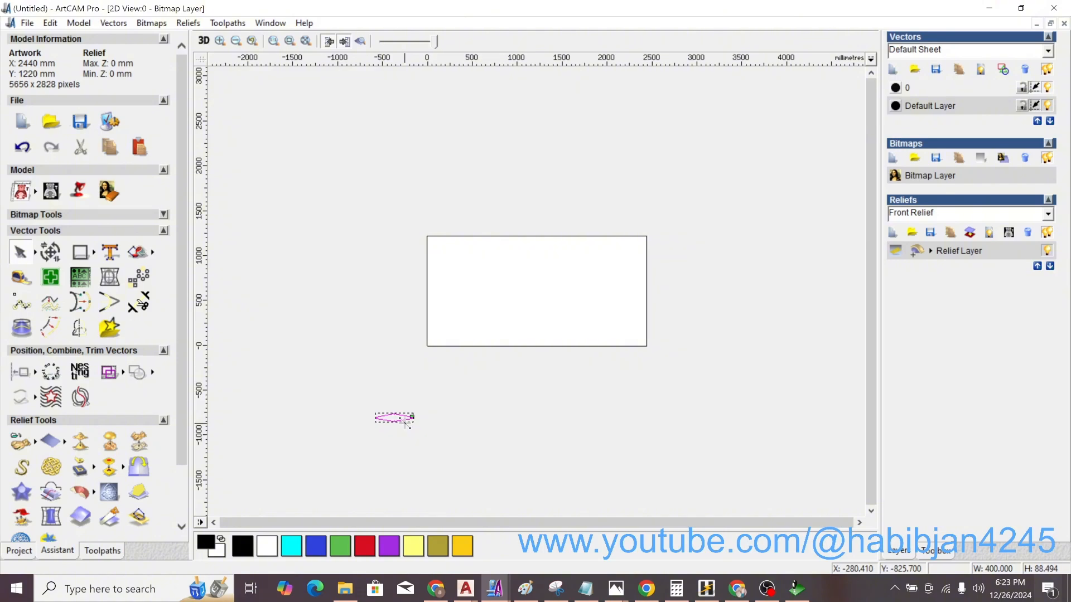
- Try to block copy the rhombus in 100 columns and 5 rows with 15 mm gaps, and undo the copies
click(139, 278)
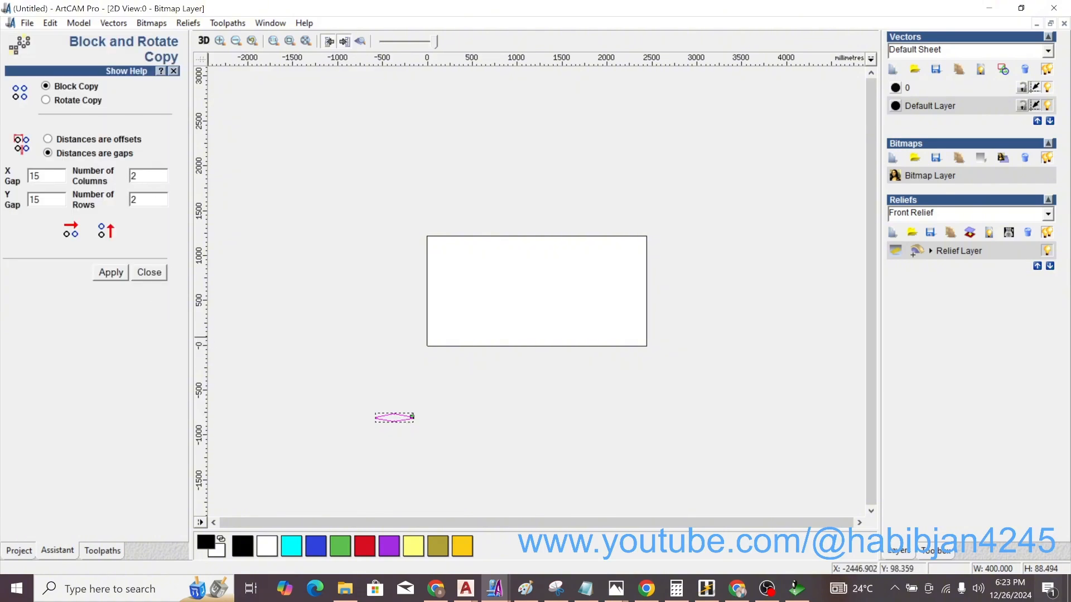
double_click(132, 176)
text(1)
text(5)
click(111, 272)
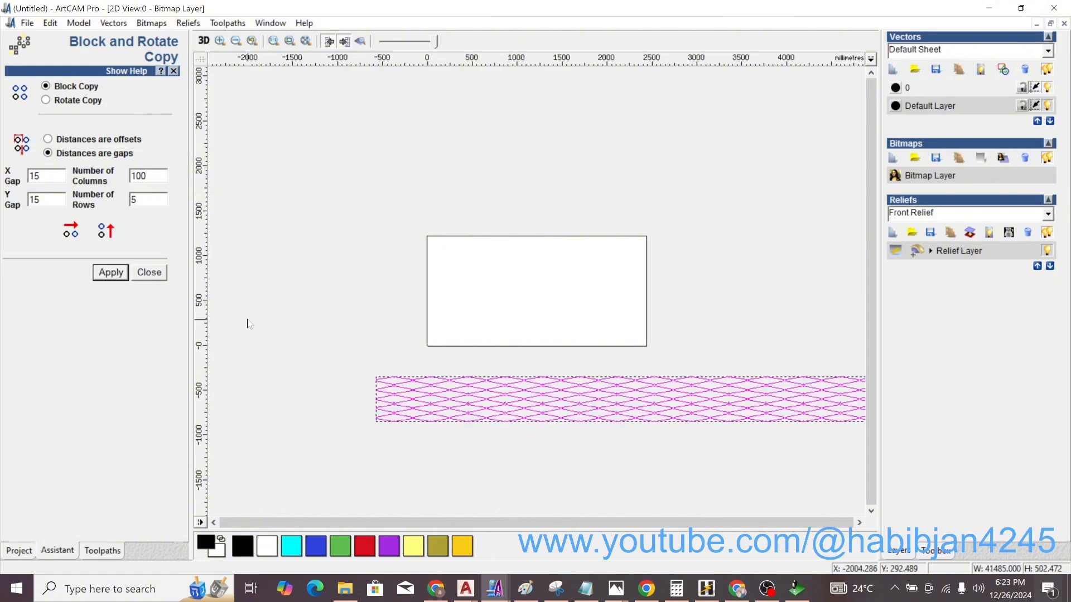
click(263, 349)
scroll(335, 363, down, 3)
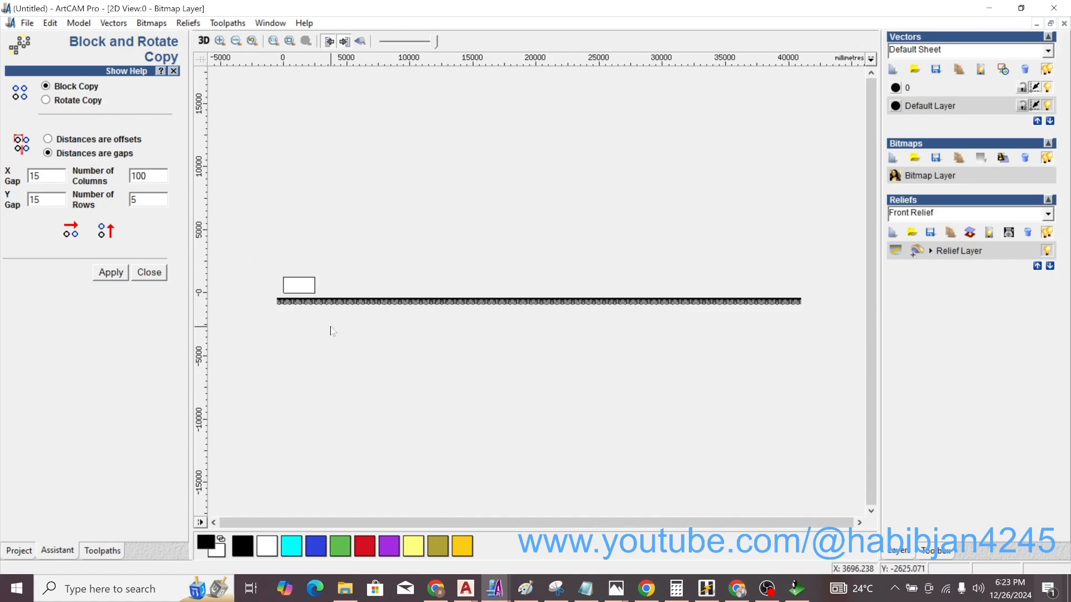
key(ctrl+z)
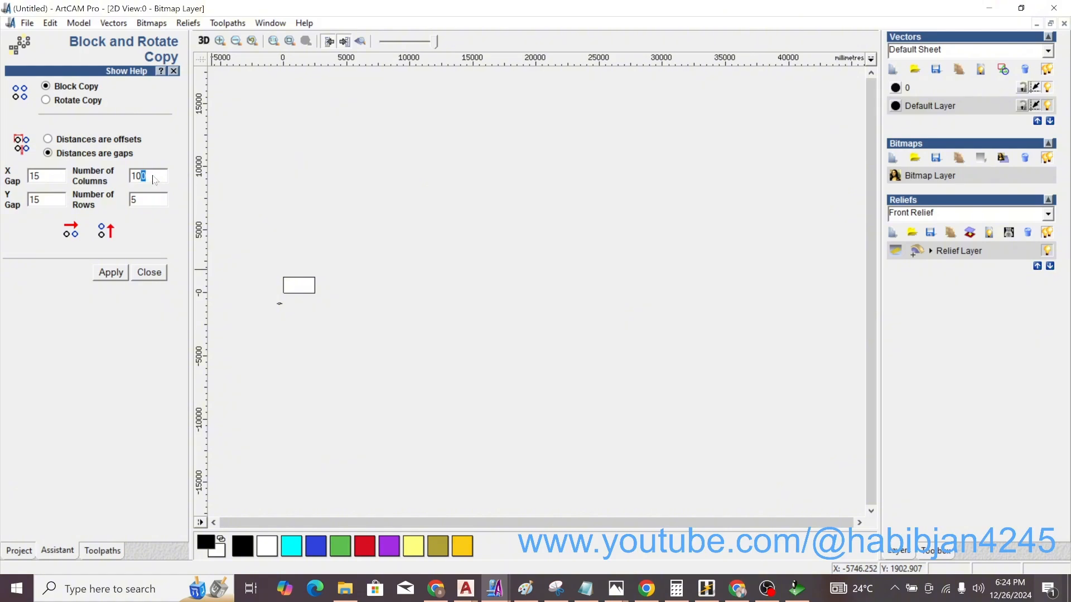
- Block copy the rhombus in 50 columns and 10 rows with 15 mm gaps, and move the array farther below the sheet
text(050)
drag(137, 200, 114, 202)
click(111, 273)
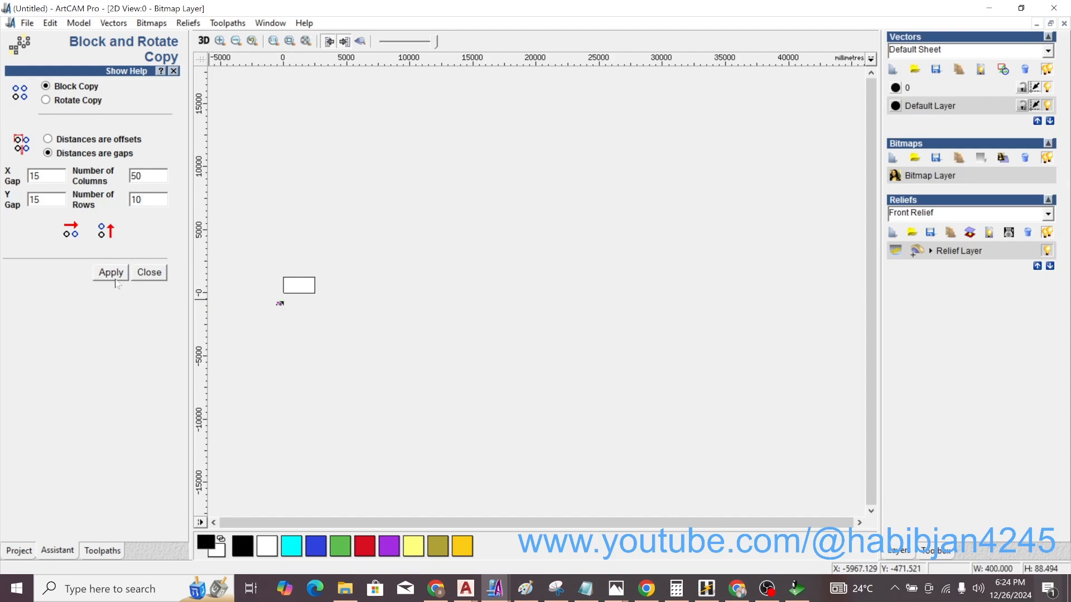
click(114, 273)
drag(258, 327, 562, 276)
drag(459, 297, 461, 340)
click(253, 295)
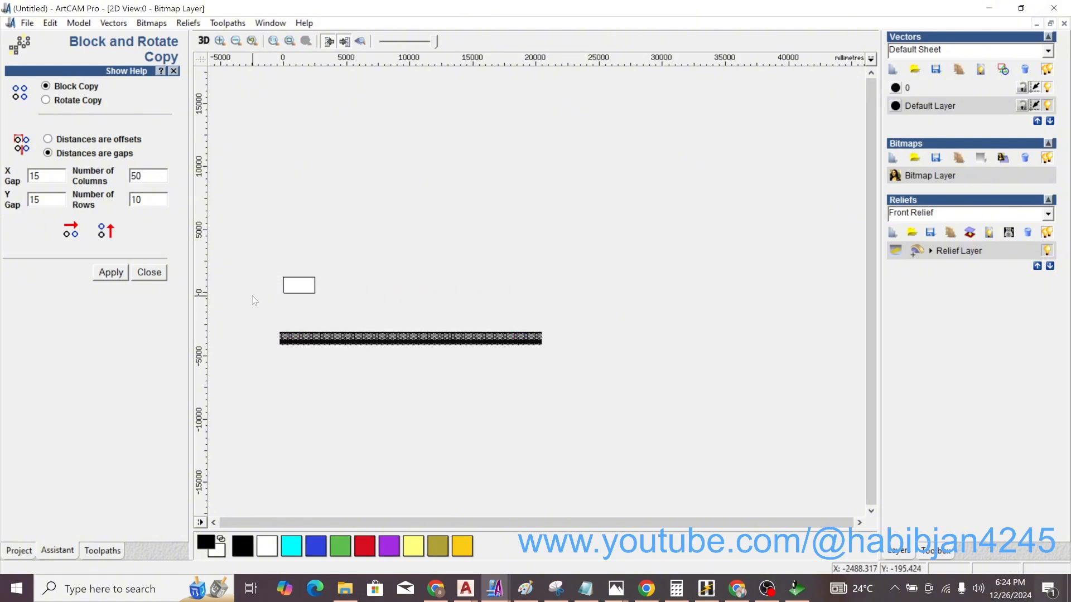
click(149, 273)
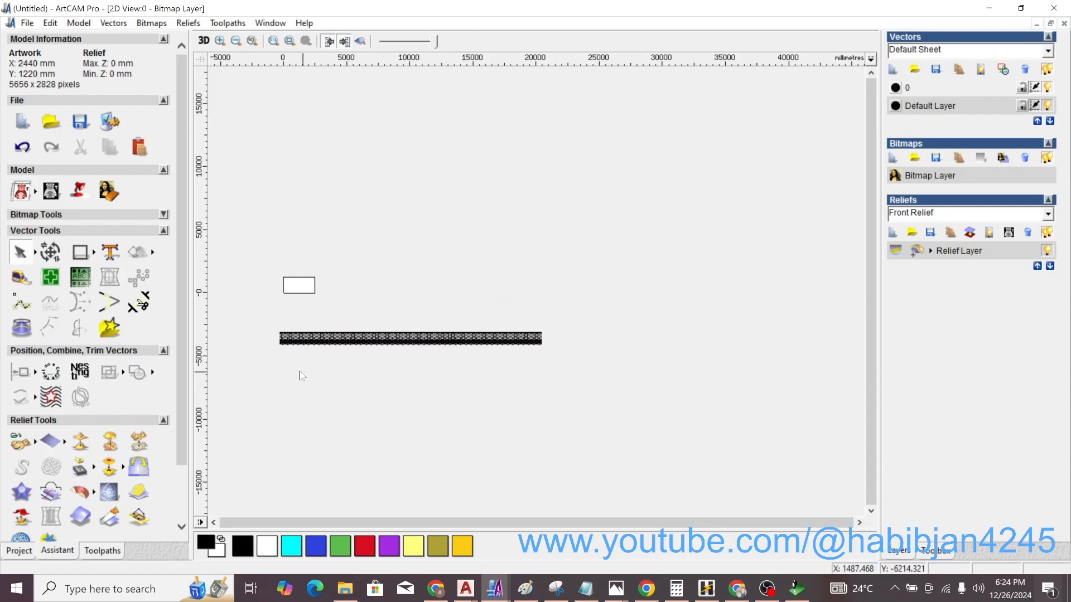
- Nest the whole rhombus array on the model sheet with the existing settings, allowing 45° part rotation and a maximum of one sheet
drag(267, 377, 575, 314)
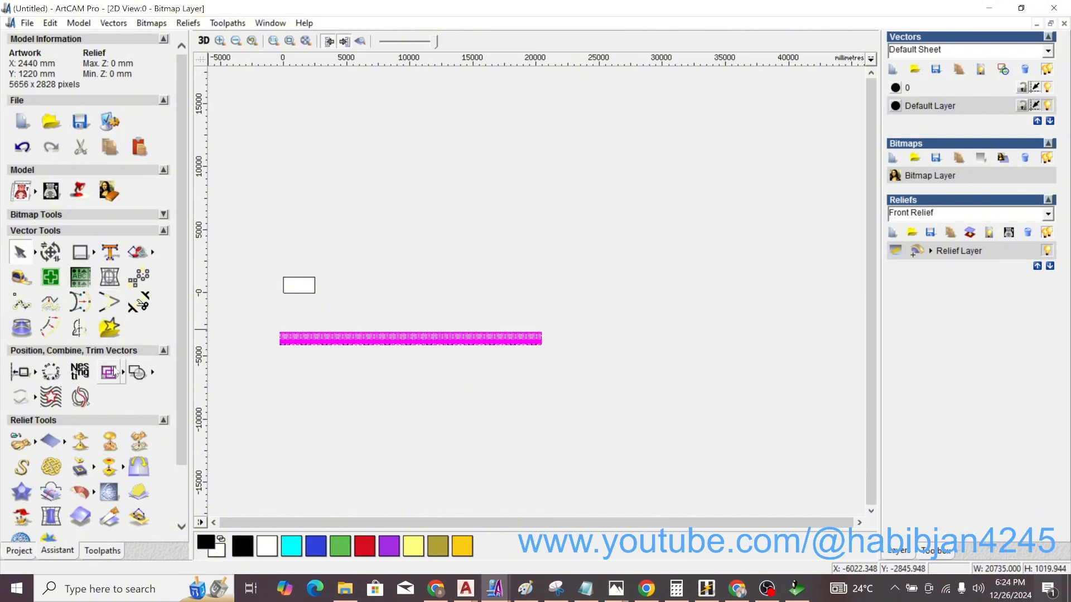
click(82, 368)
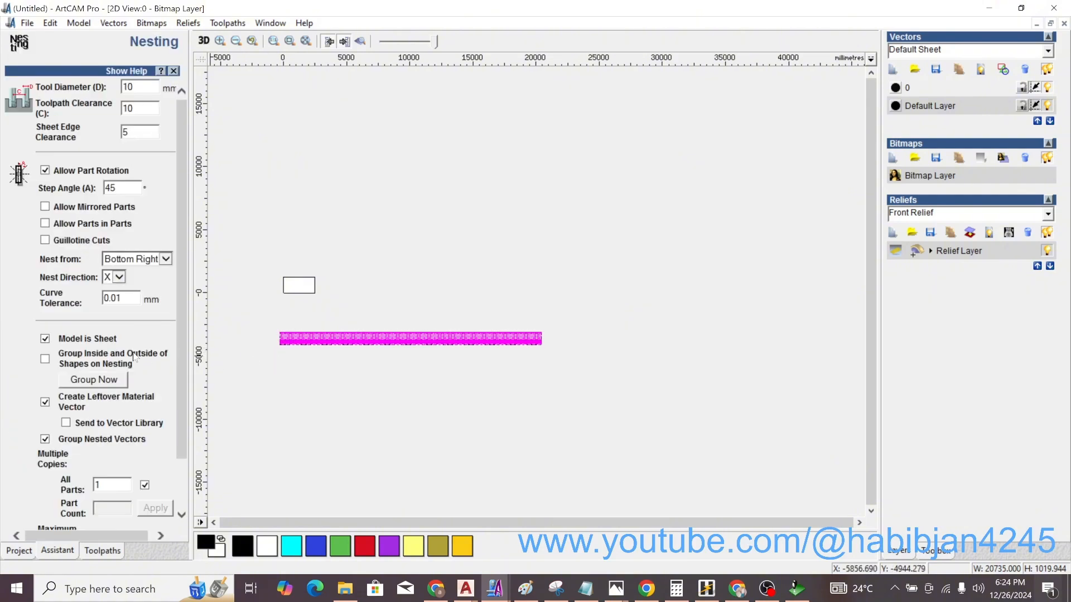
scroll(106, 340, down, 2)
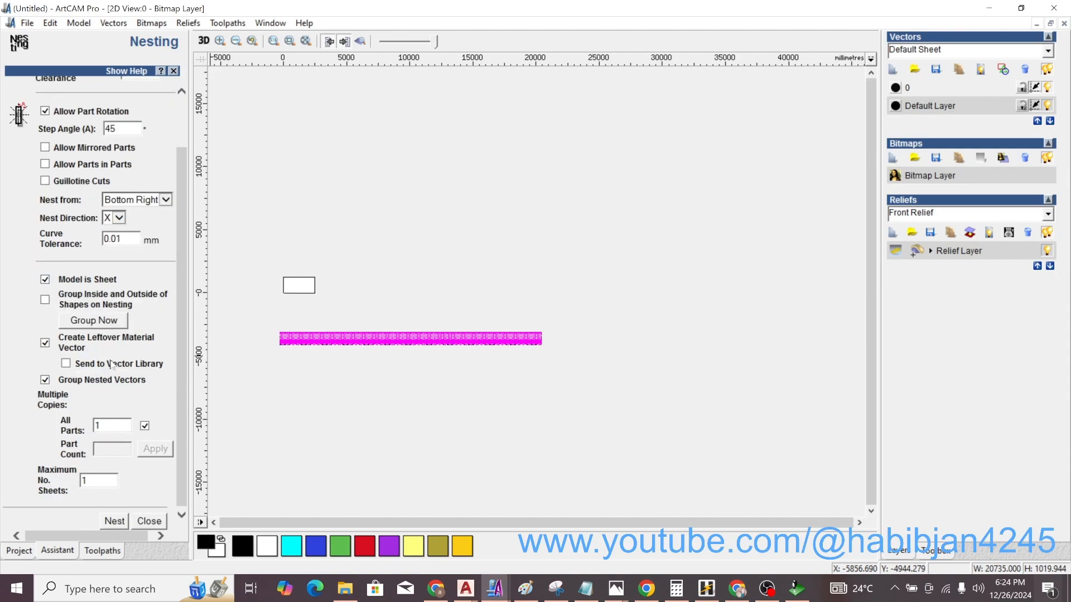
scroll(120, 417, up, 2)
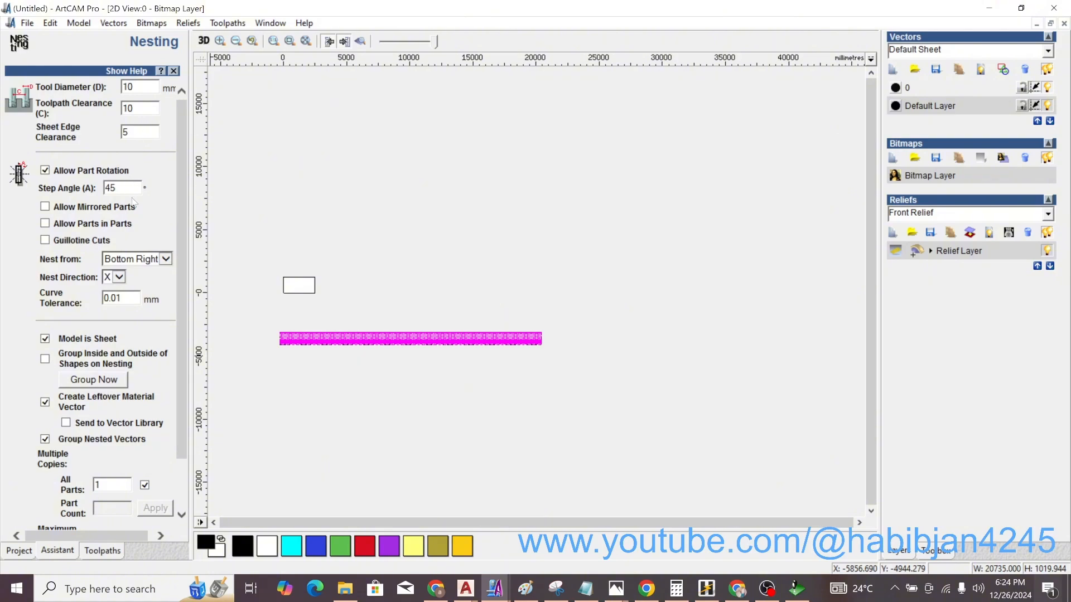
scroll(113, 345, down, 2)
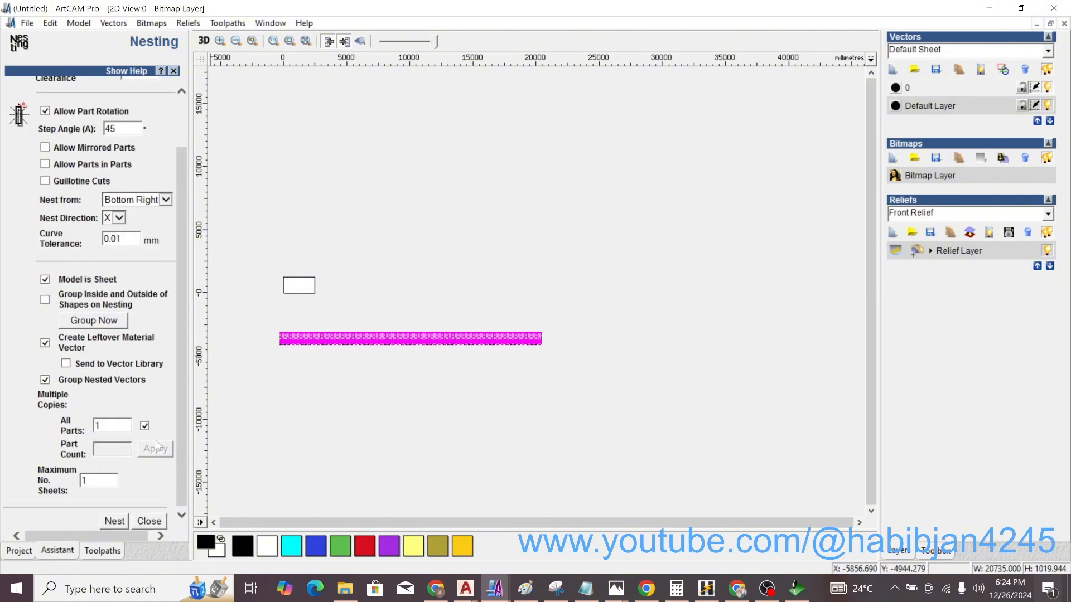
click(115, 522)
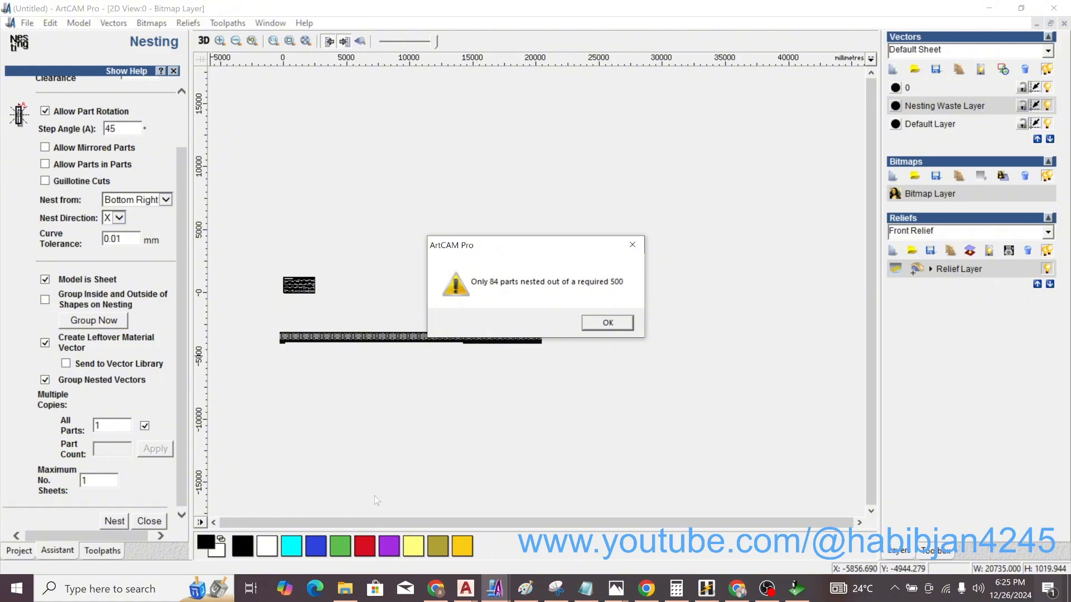
click(601, 322)
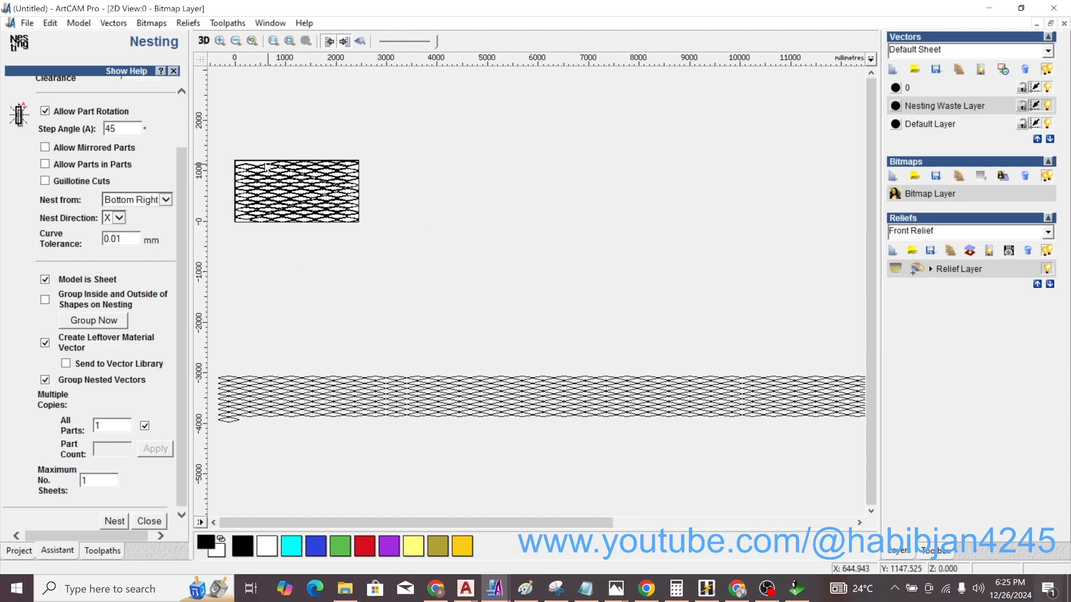
- Delete the leftover material vector surrounding the nested rhombuses, and select the nested group on the sheet
scroll(266, 164, up, 4)
scroll(430, 271, down, 2)
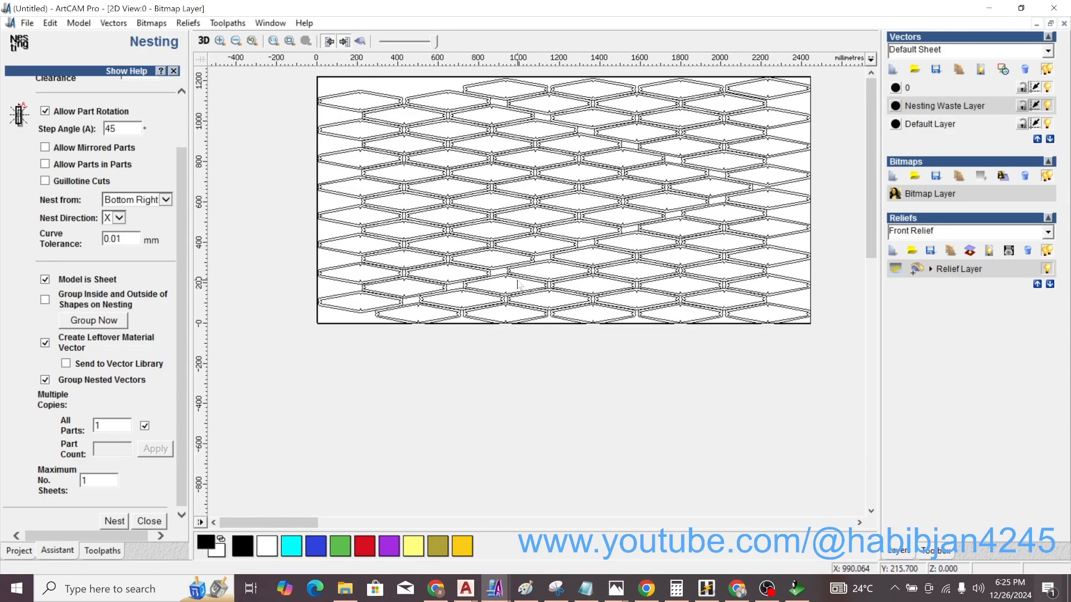
scroll(518, 285, up, 3)
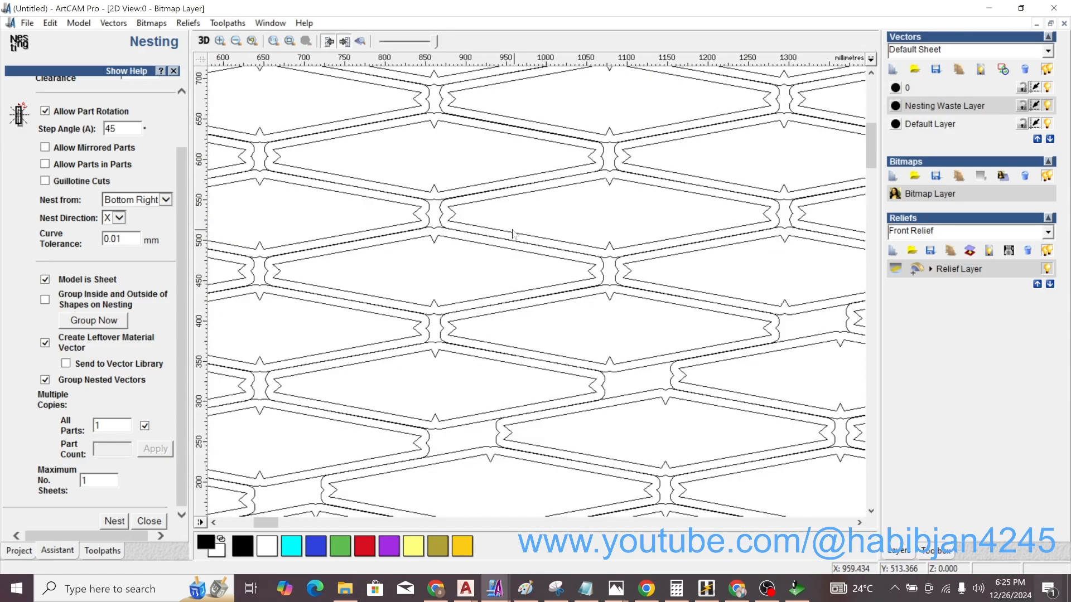
click(440, 219)
key(Delete)
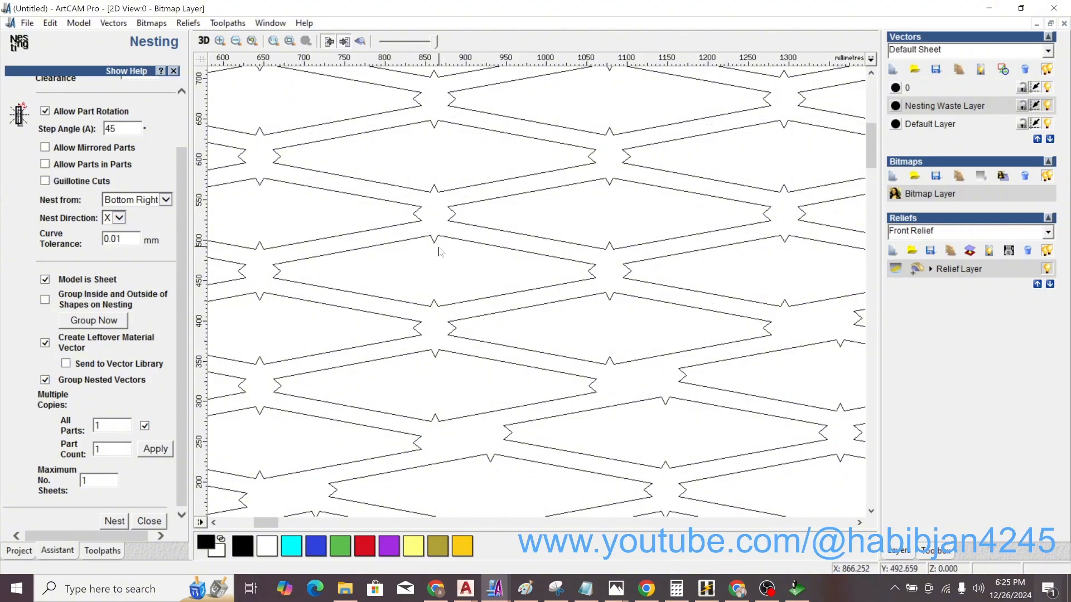
scroll(440, 253, down, 3)
click(453, 239)
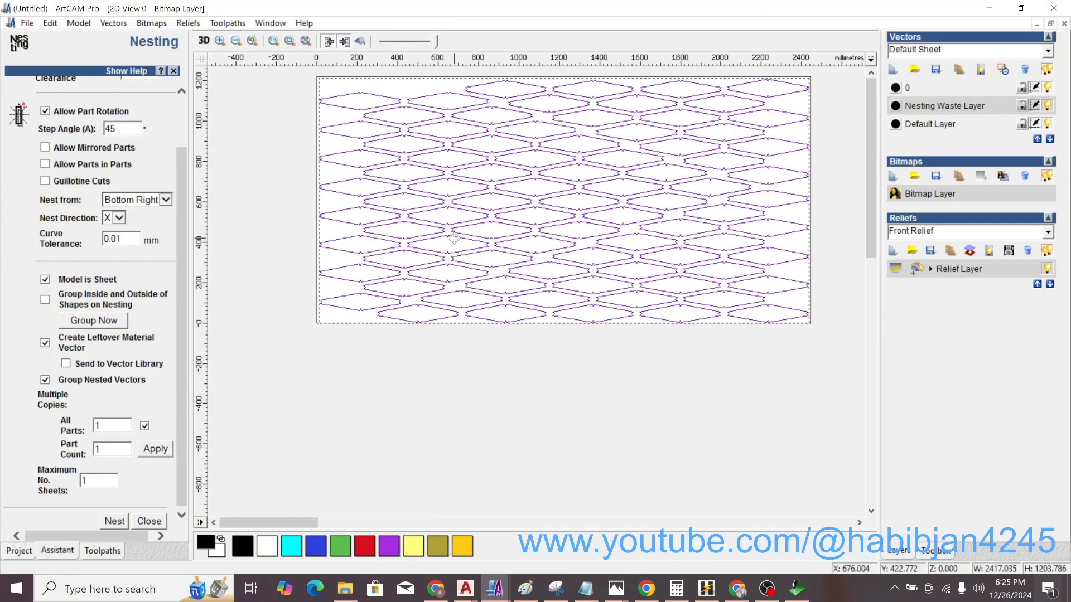
- Calculate 500 divided by 84 in Calculator for the number of sheets needed, and close Calculator
click(677, 588)
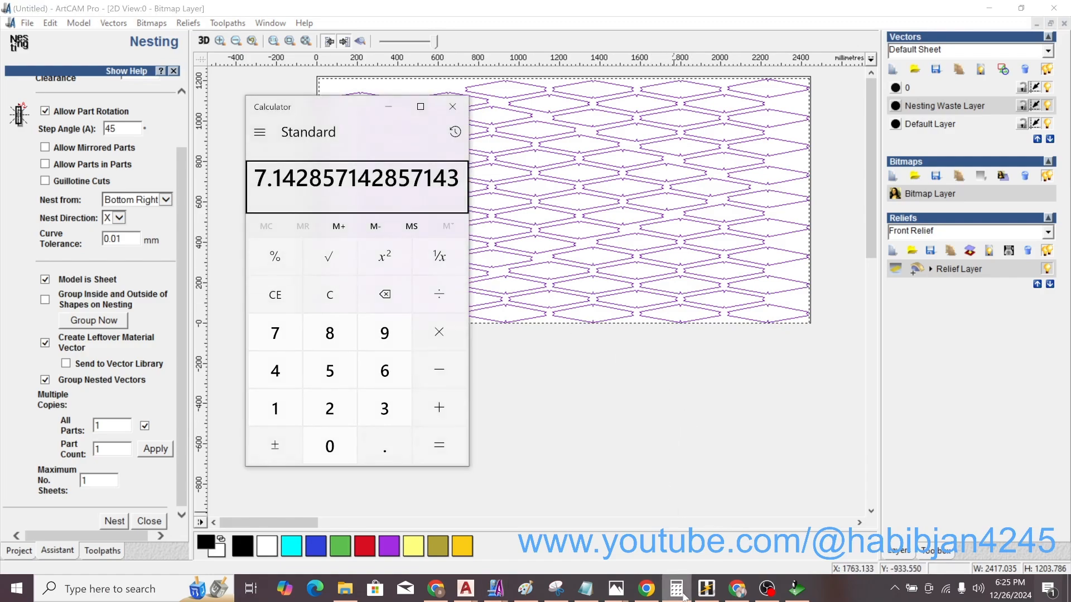
key(Escape)
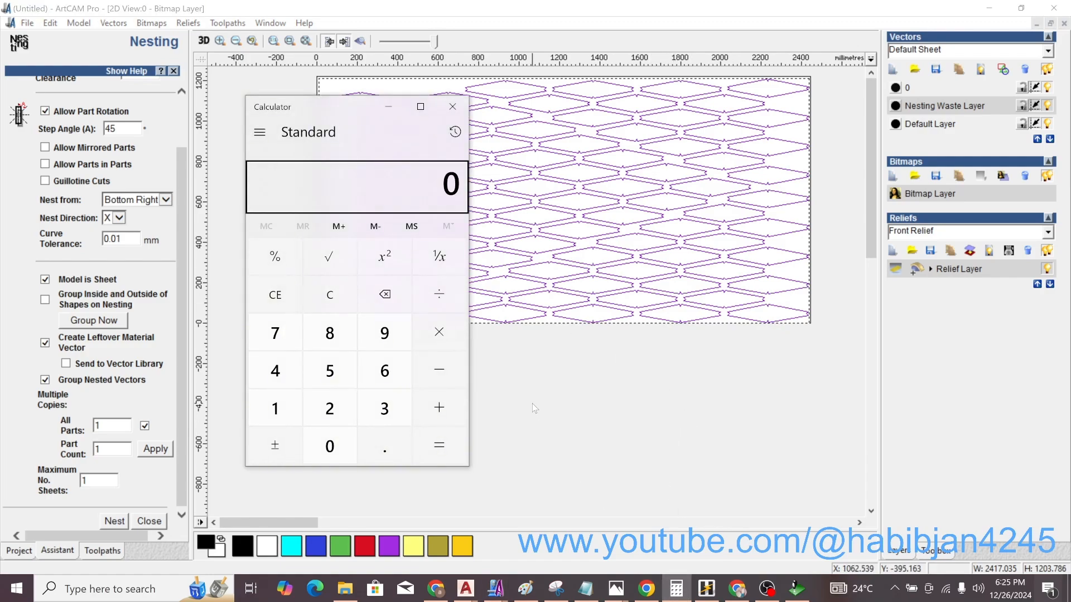
text(84)
key(Escape)
text(500/84)
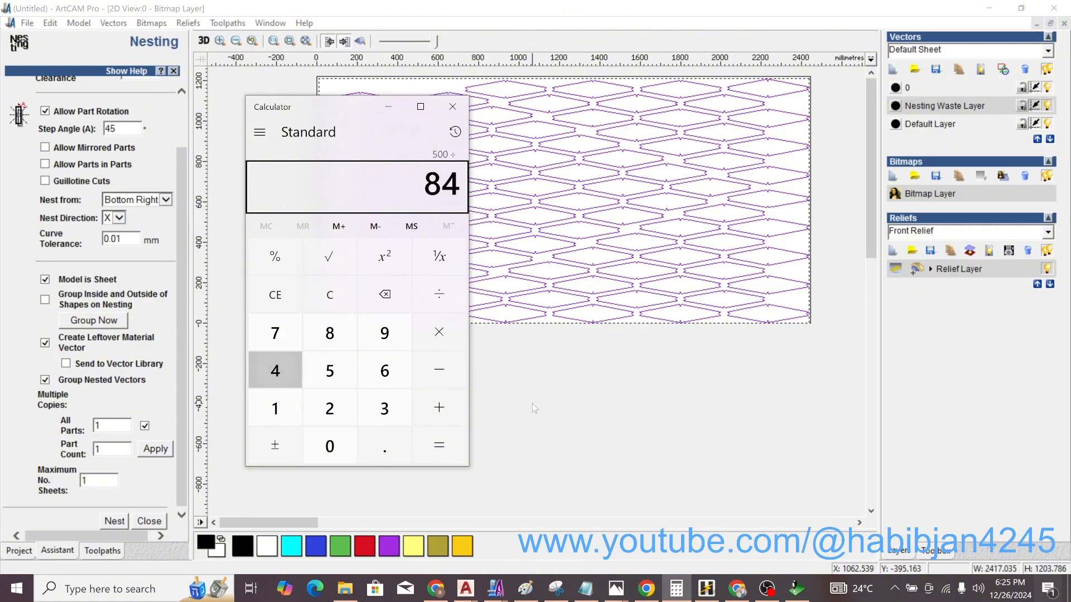
key(Return)
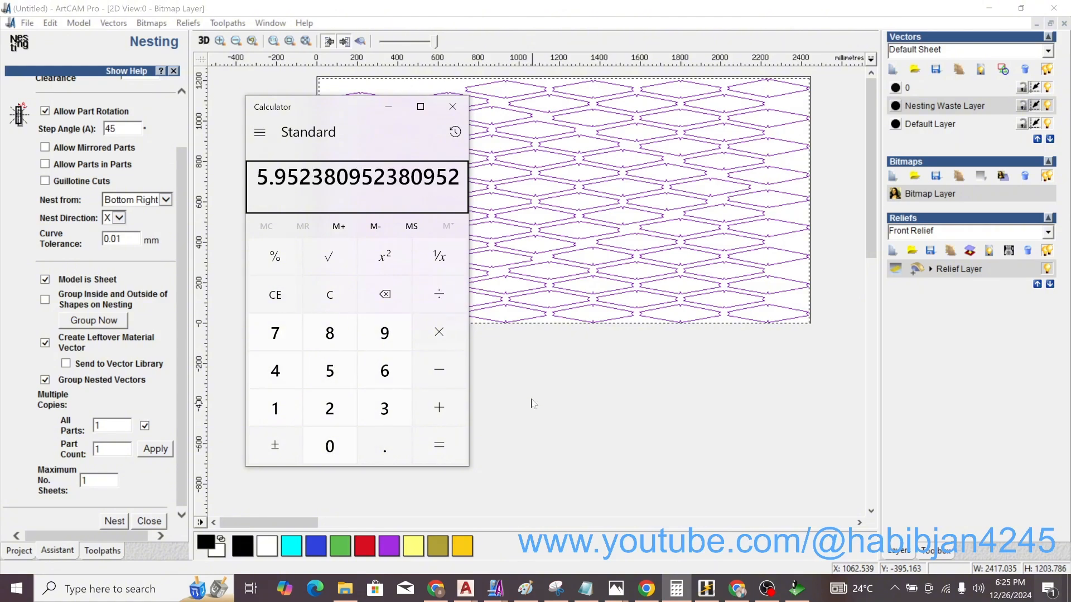
click(453, 107)
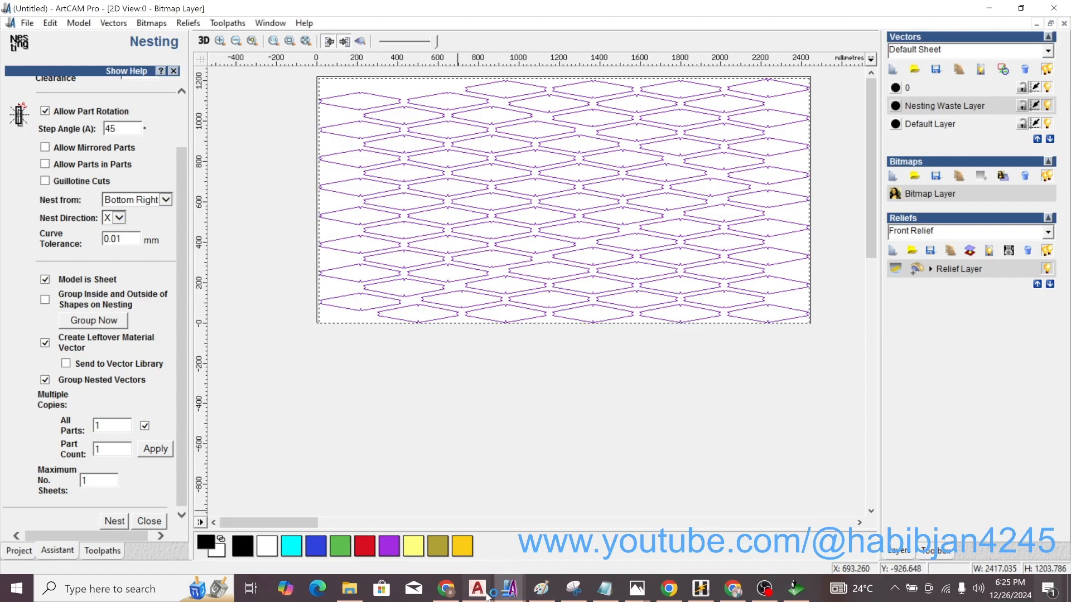
- Switch to AutoCAD, paste a copy of the sheet note below the nested layout, and change its text to "6 SHEET ART CAM"
mouse_move(485, 593)
click(975, 540)
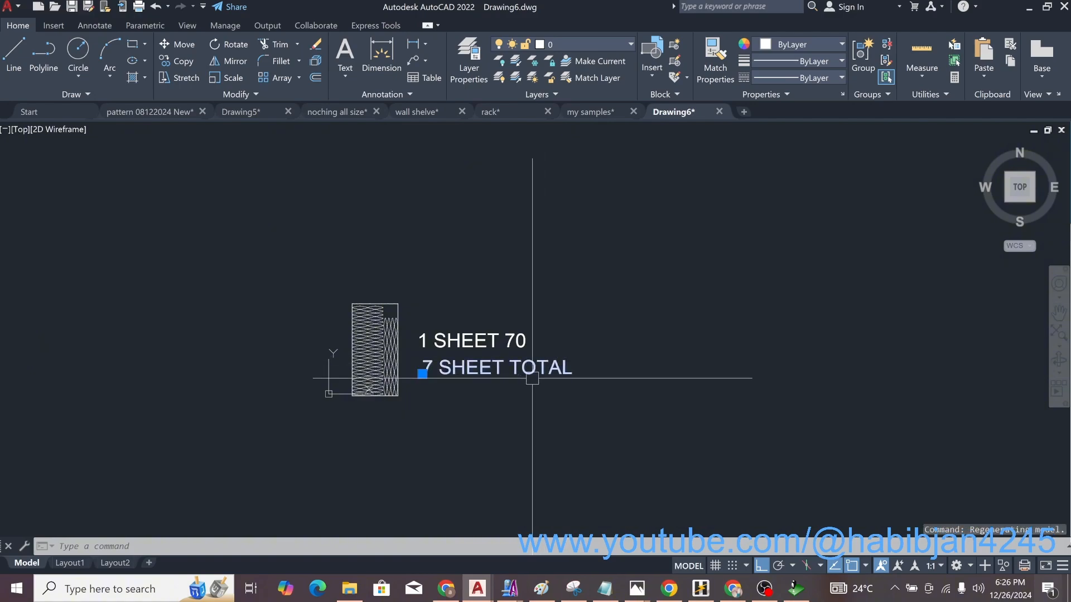
key(ctrl+v)
middle_drag(500, 441, 516, 303)
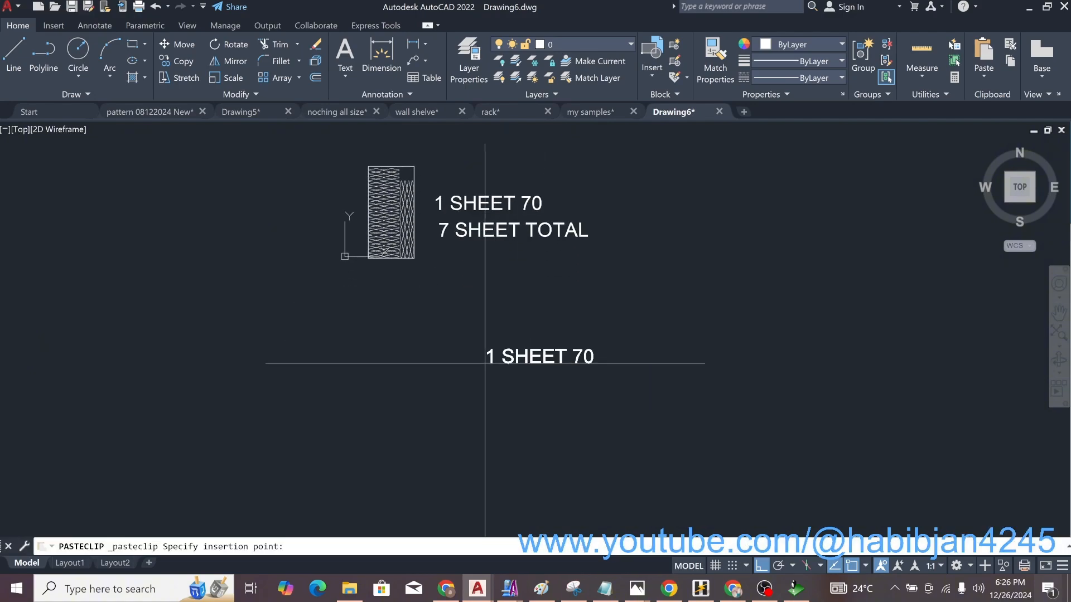
click(485, 355)
double_click(578, 373)
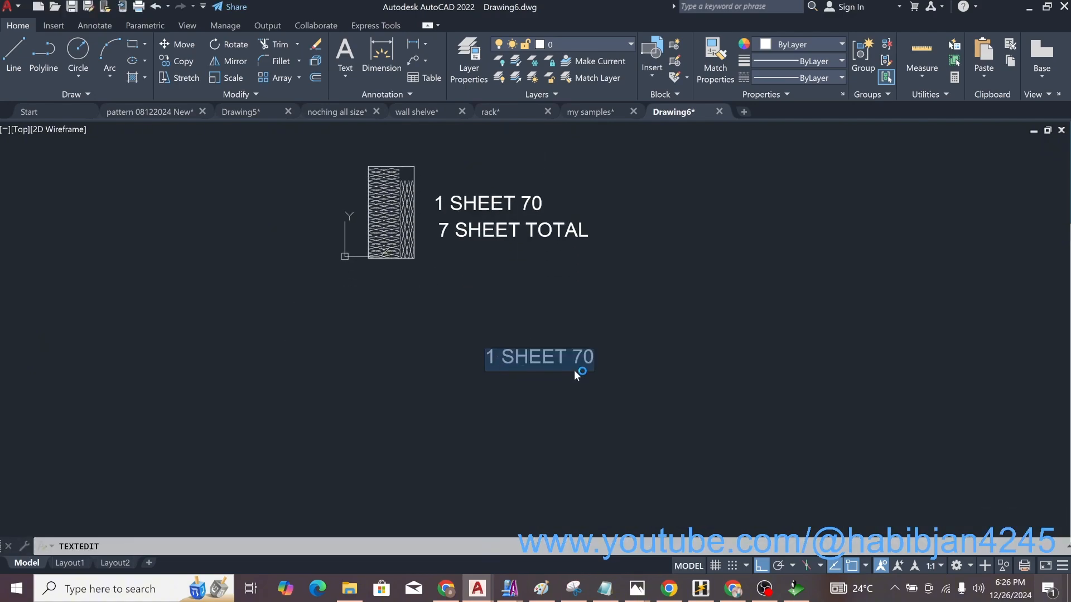
text(6 SHEE)
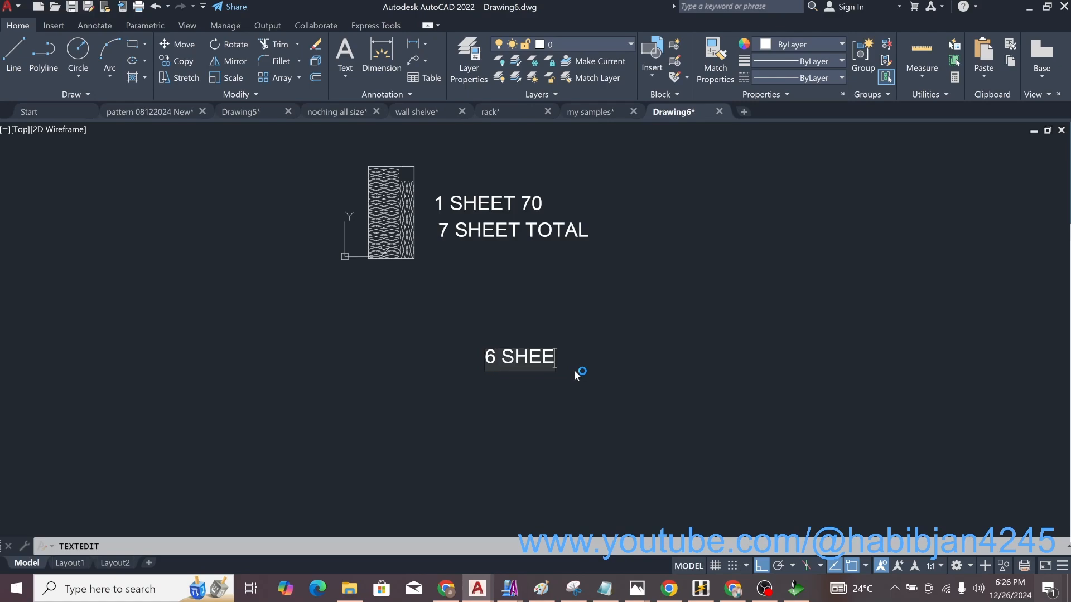
text(T ART)
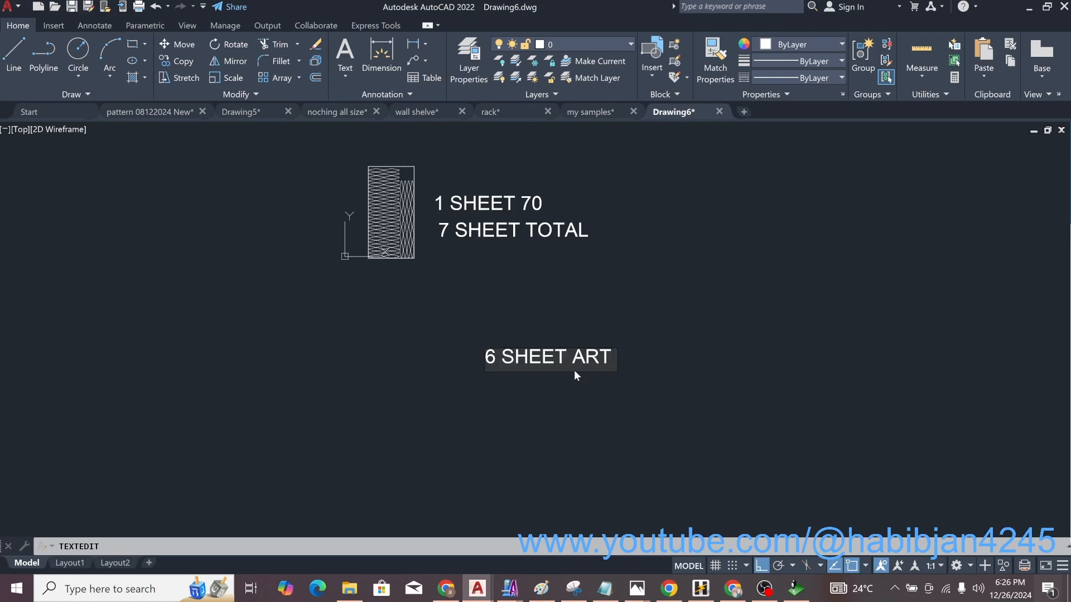
text( CALM)
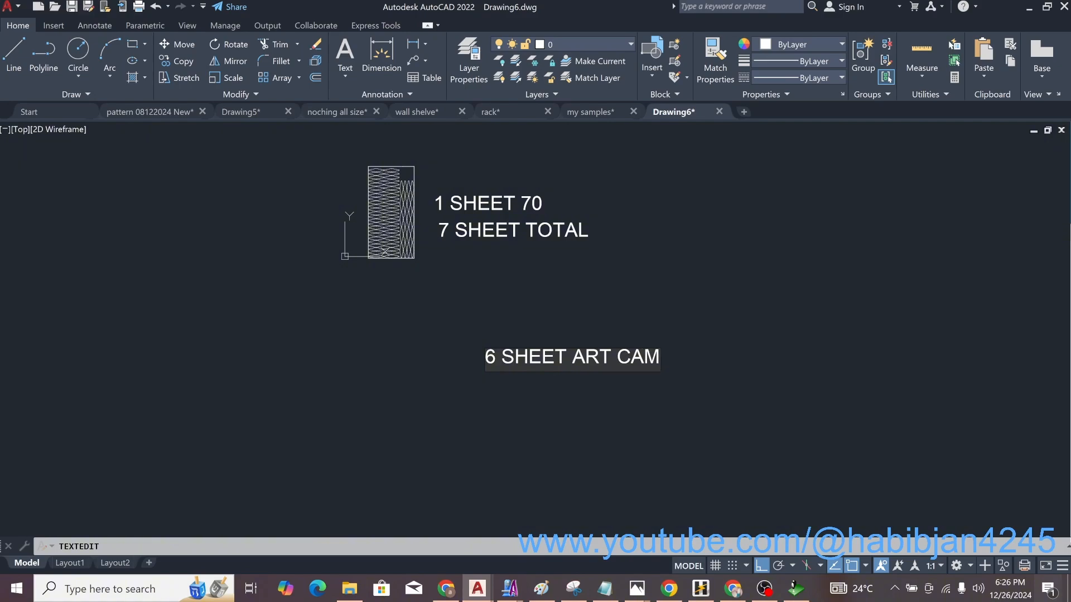
key(Escape)
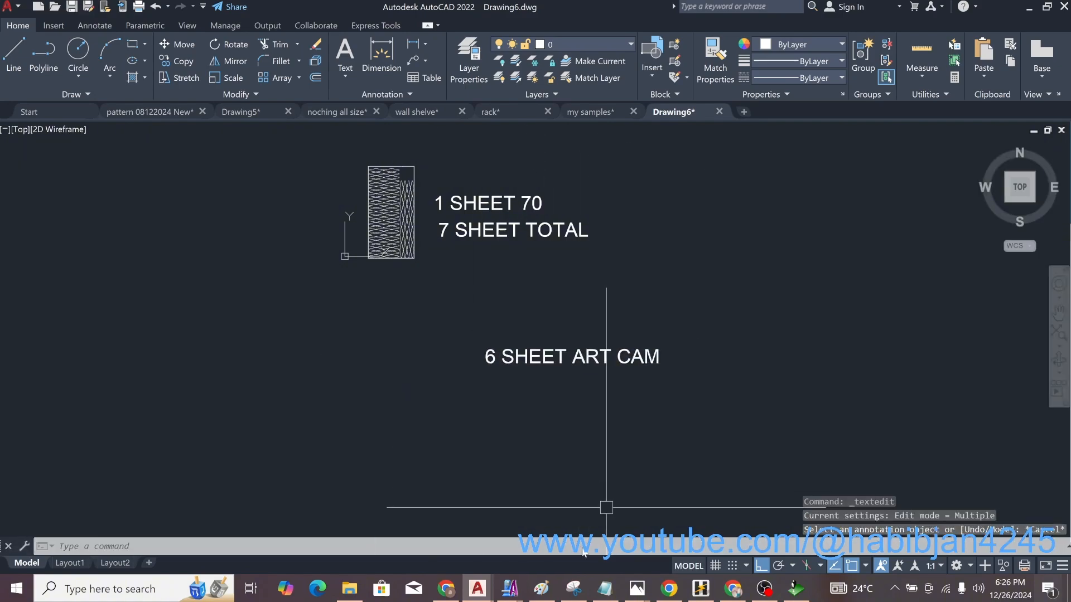
- Switch to CypCut and open the drawing NESTING.dxf
click(796, 588)
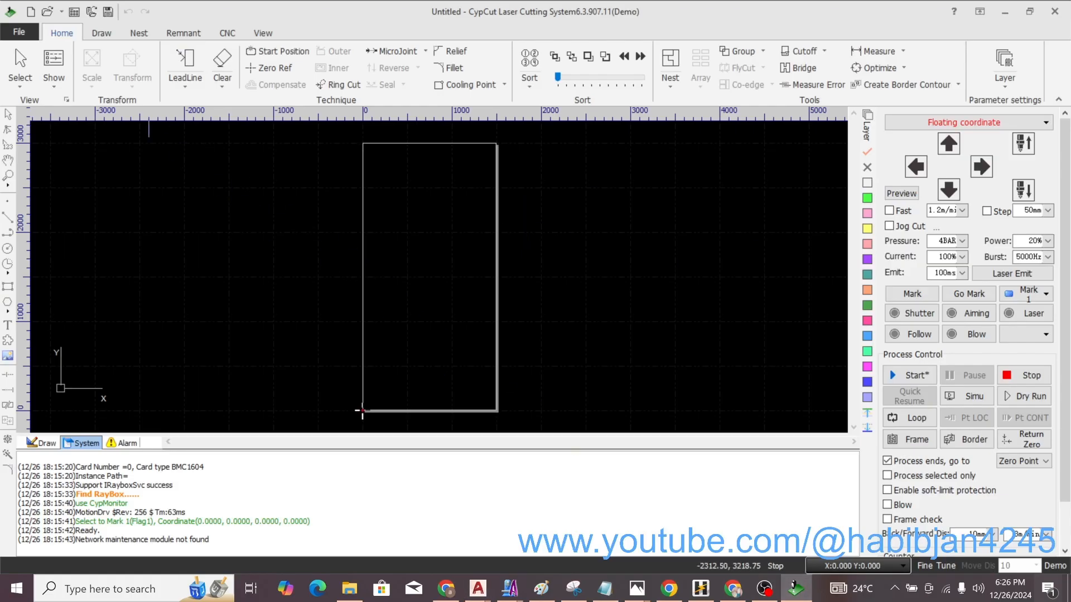
click(20, 33)
click(33, 86)
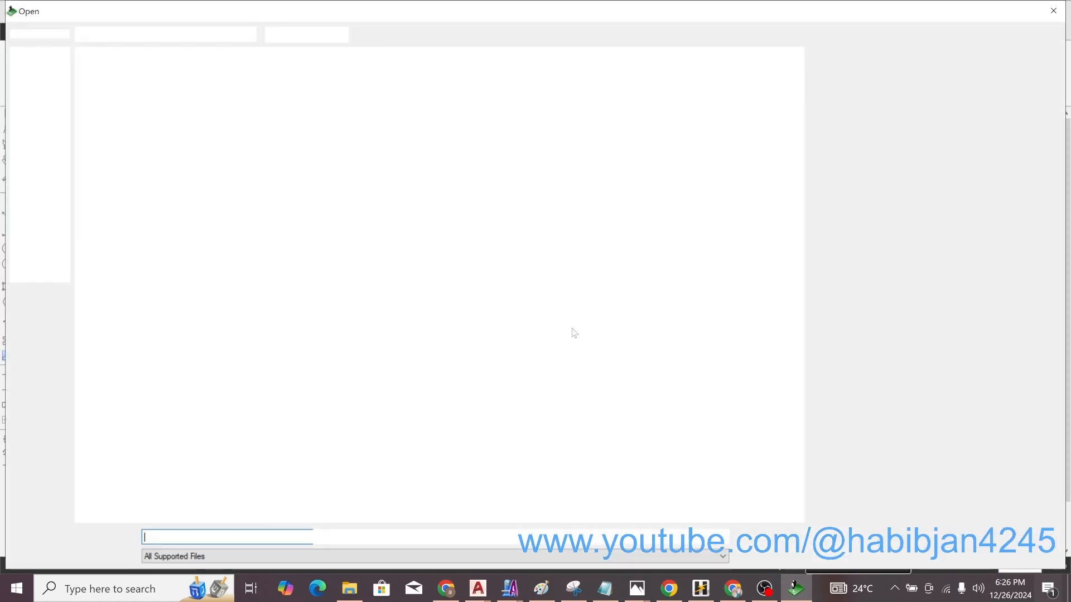
double_click(470, 128)
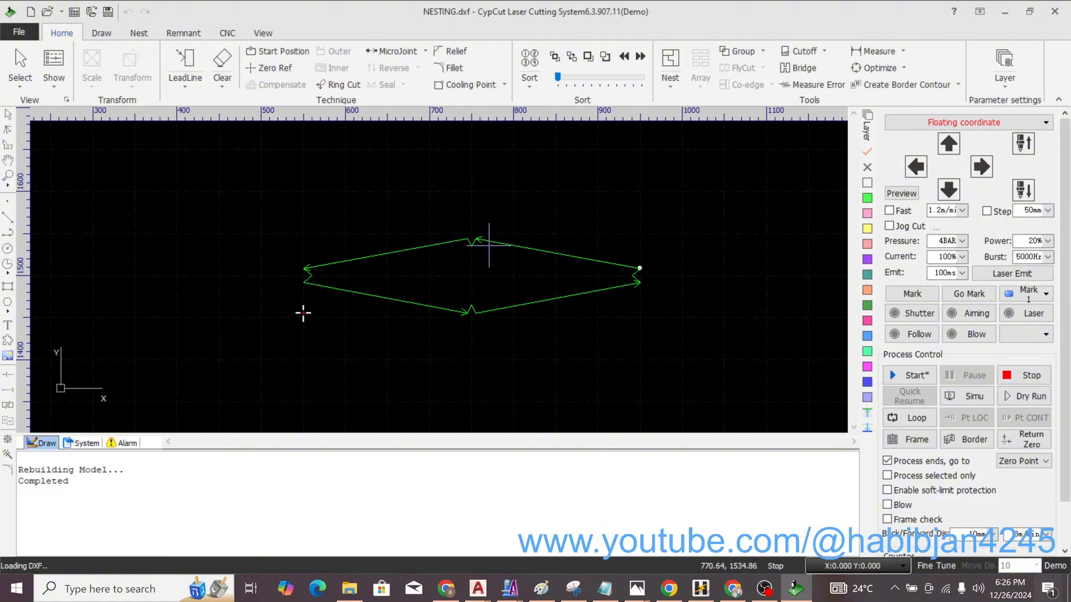
- Add the rhombus to the part list with a count of 500
right_click(489, 242)
mouse_move(541, 254)
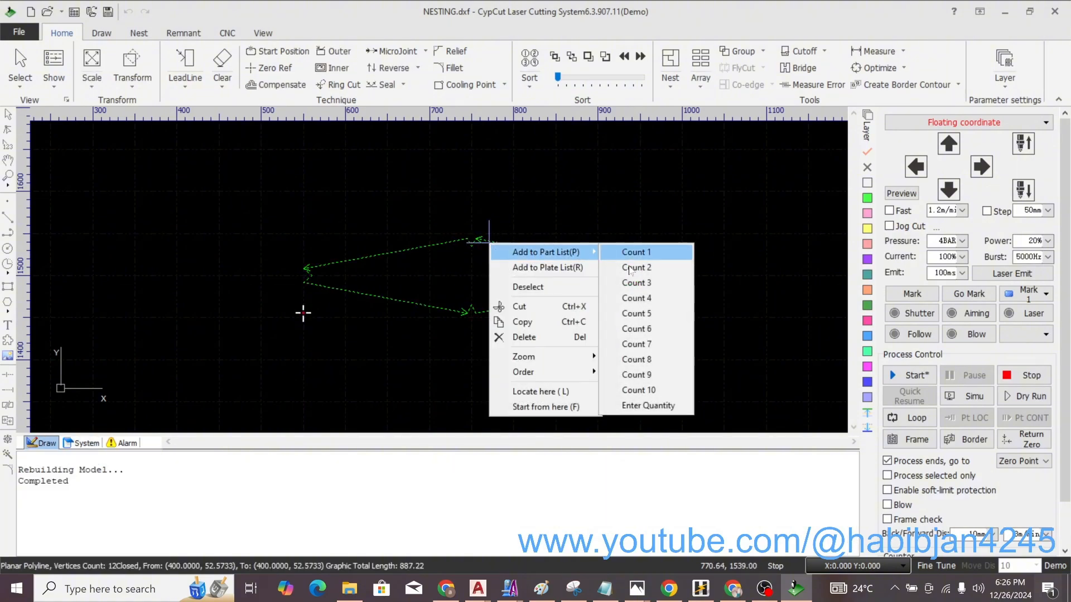
click(659, 406)
text(5)
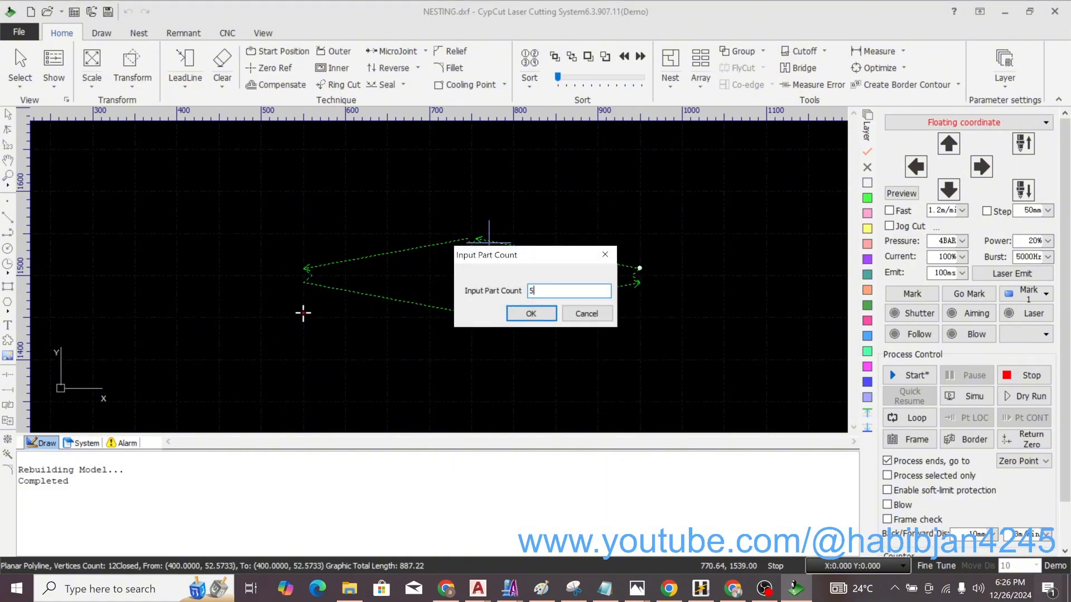
text(00)
key(Return)
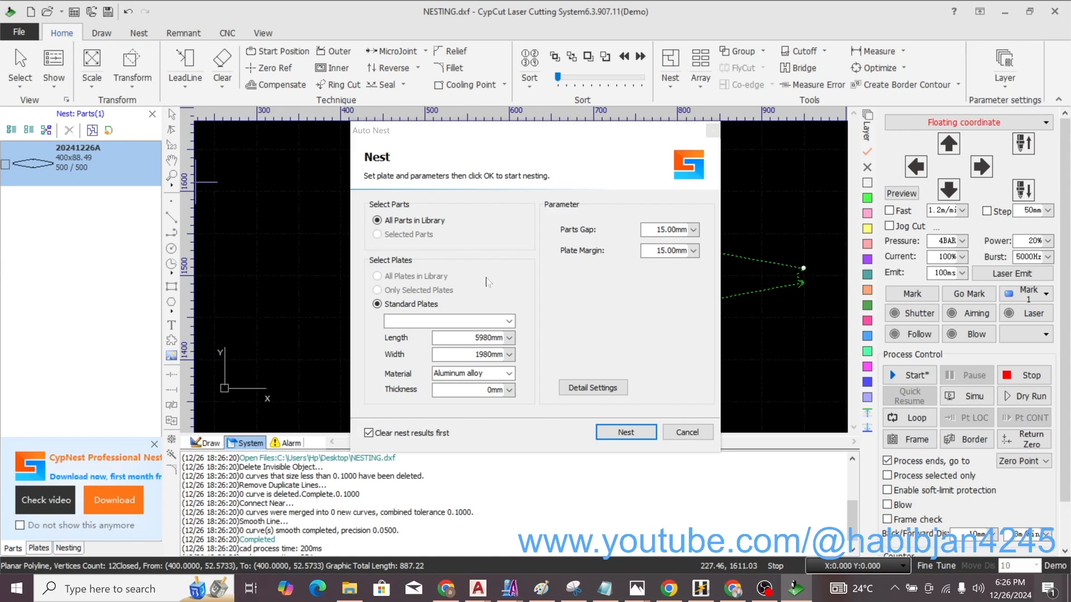
- Set the standard plate in the Auto Nest settings to 1220 mm length and 2440 mm width
double_click(491, 338)
key(BackSpace)
click(509, 338)
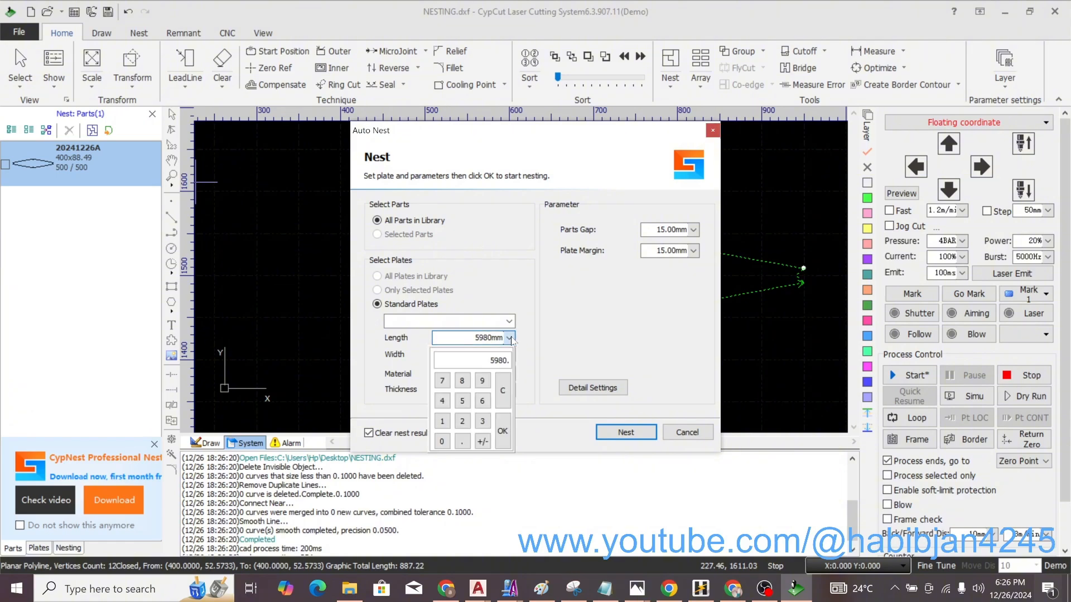
click(443, 425)
click(501, 438)
click(508, 355)
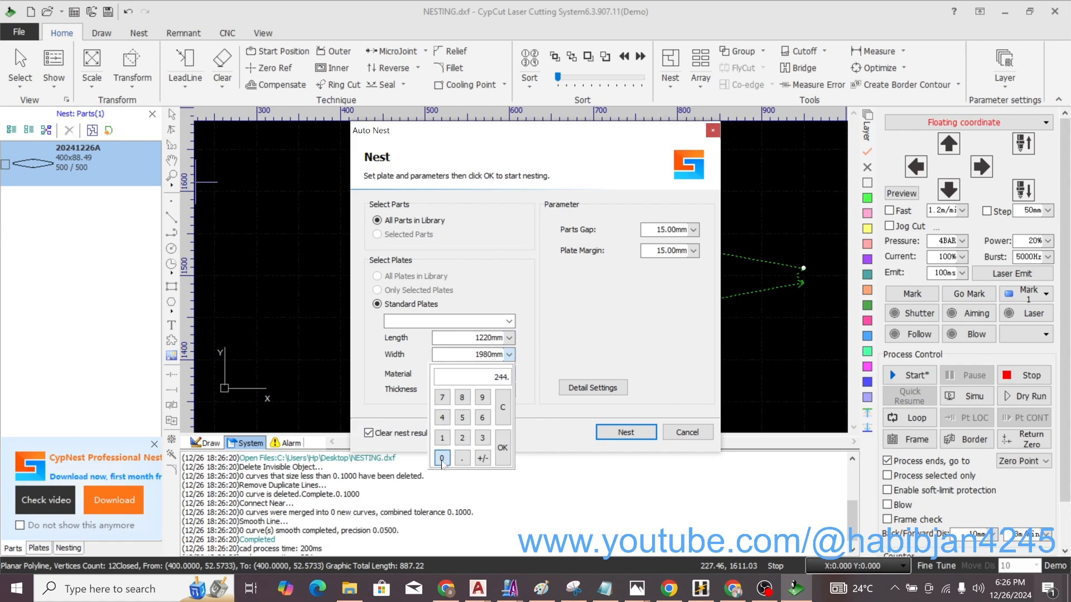
click(501, 449)
- Set the standard plate size to 1200 mm length and 2400 mm width
click(509, 338)
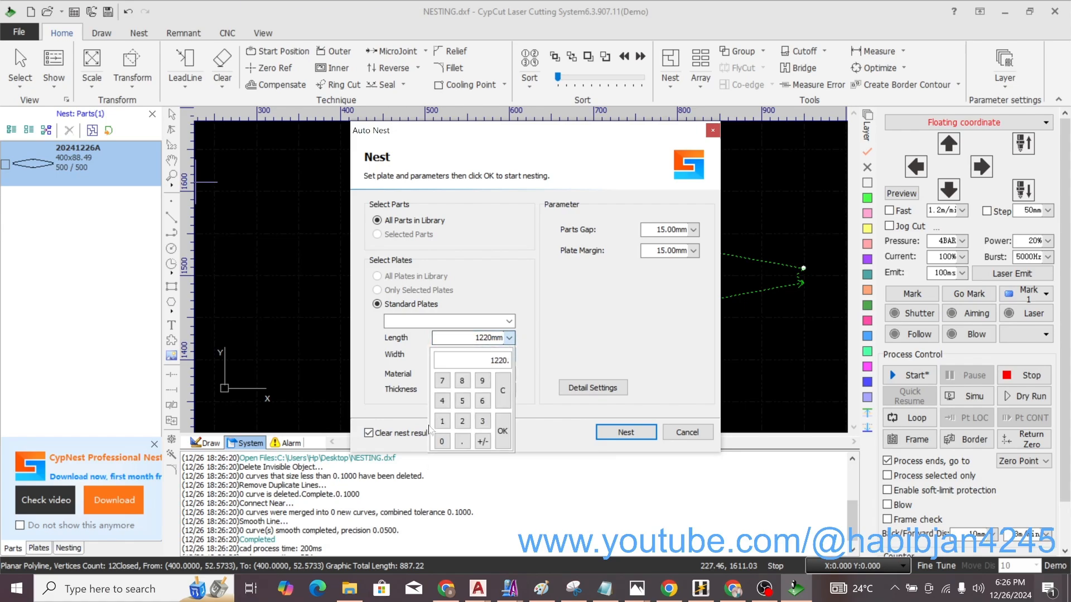
click(442, 422)
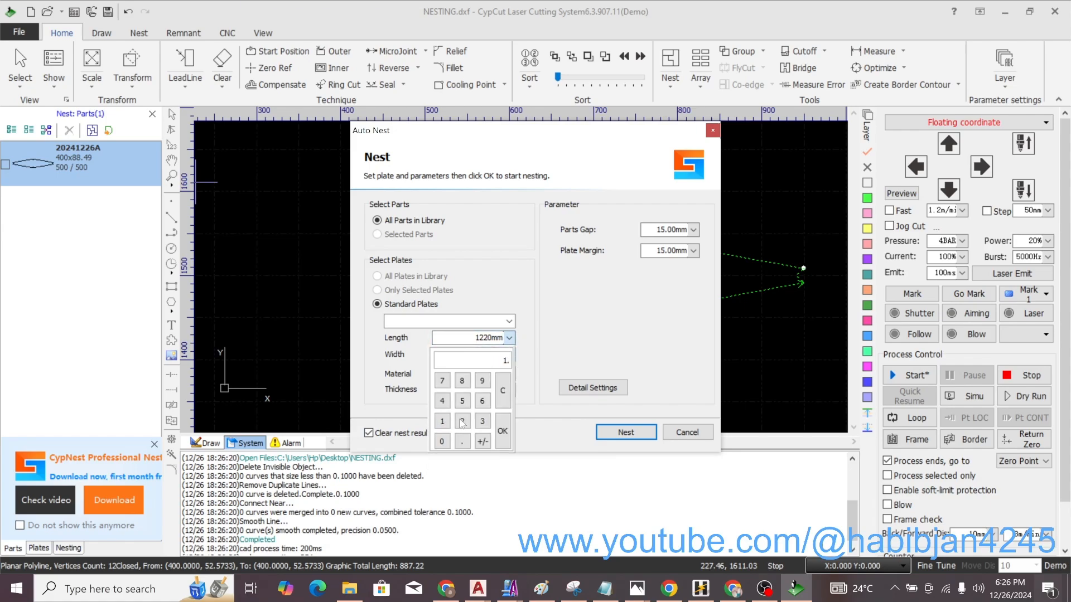
click(503, 434)
click(509, 355)
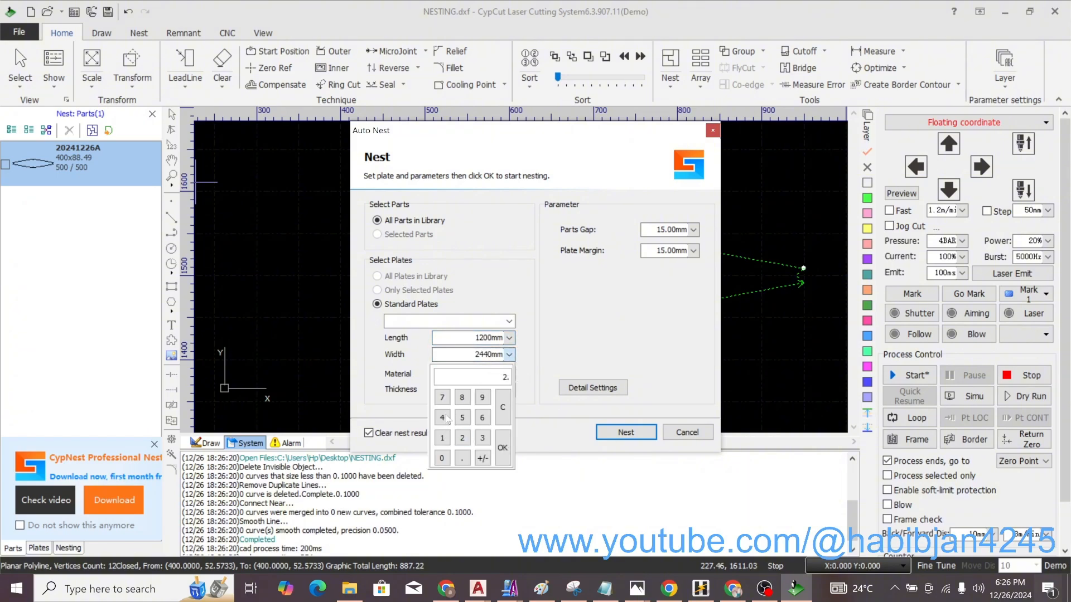
click(504, 448)
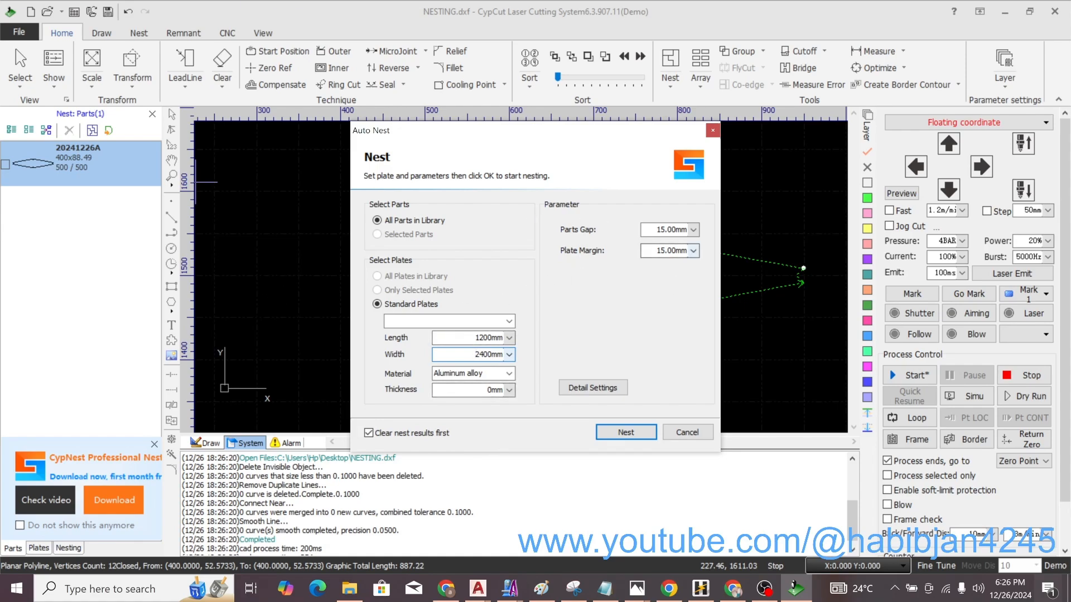
- Set the plate margin and parts gap to 10 mm each, and nest all parts in the library
click(693, 251)
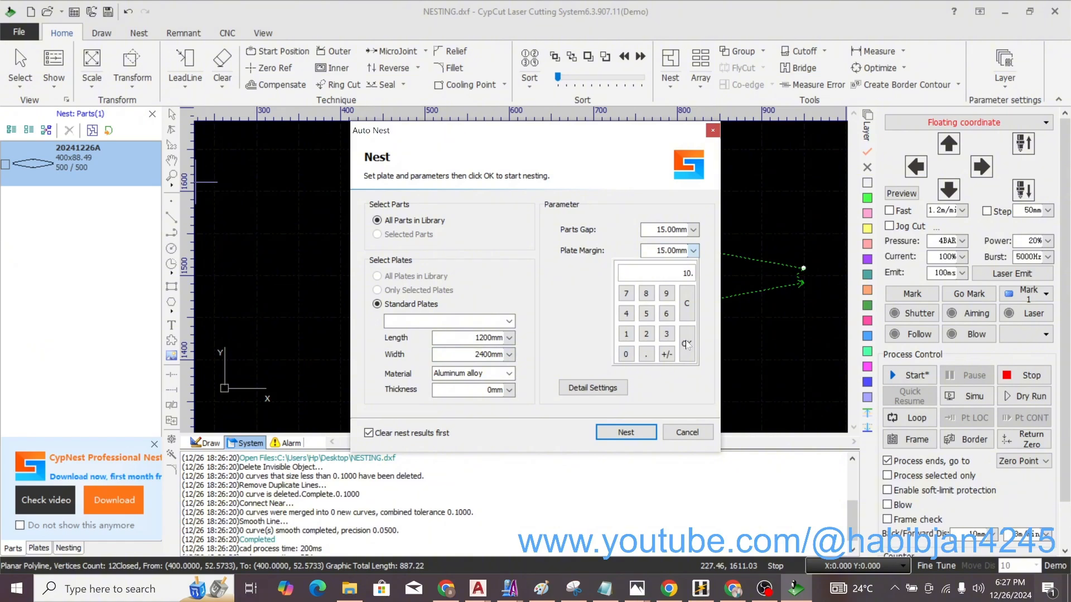
click(687, 344)
click(693, 229)
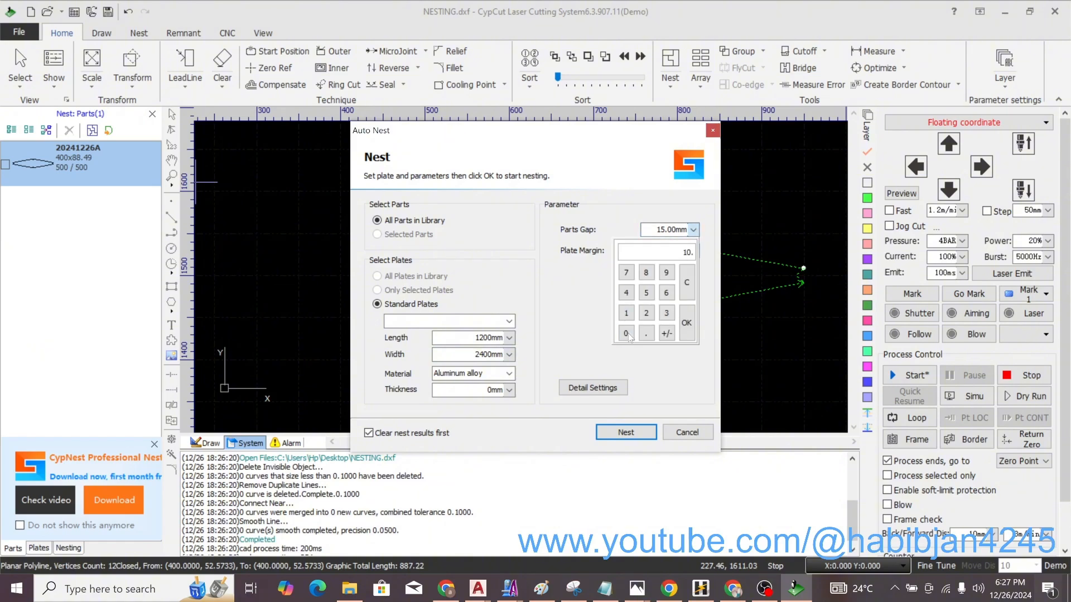
click(687, 333)
click(626, 432)
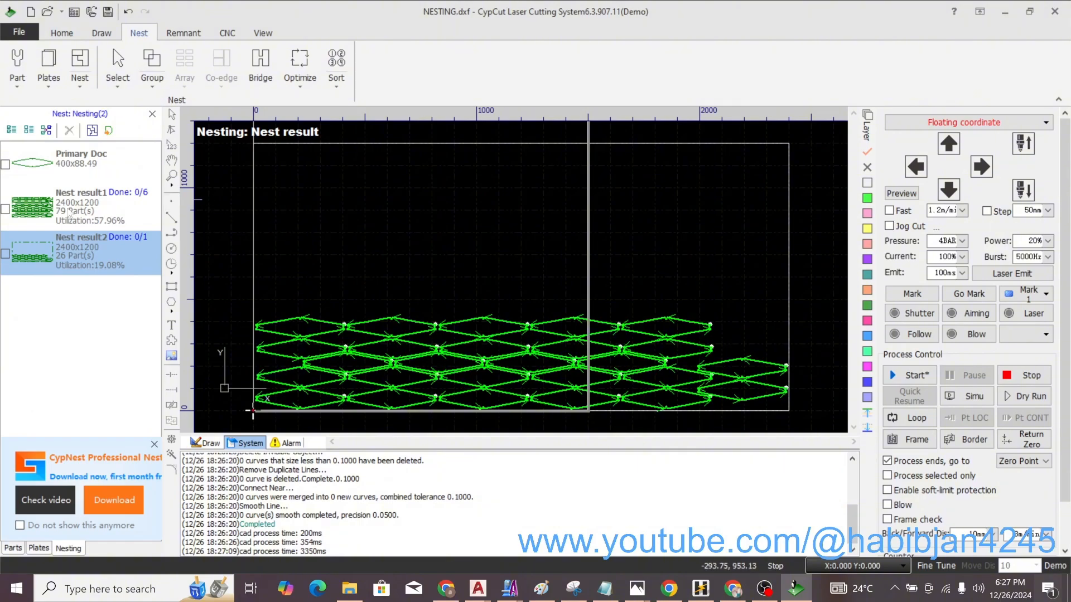
- Display the first nest result, inspect the part spacing, and close the nesting list
click(37, 205)
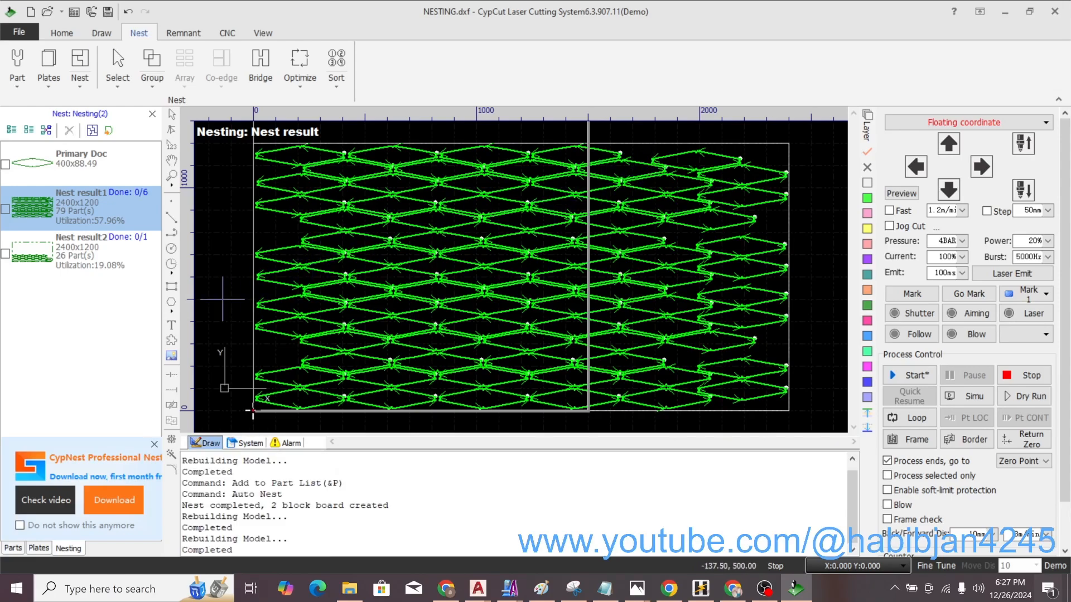
click(297, 269)
scroll(297, 269, up, 3)
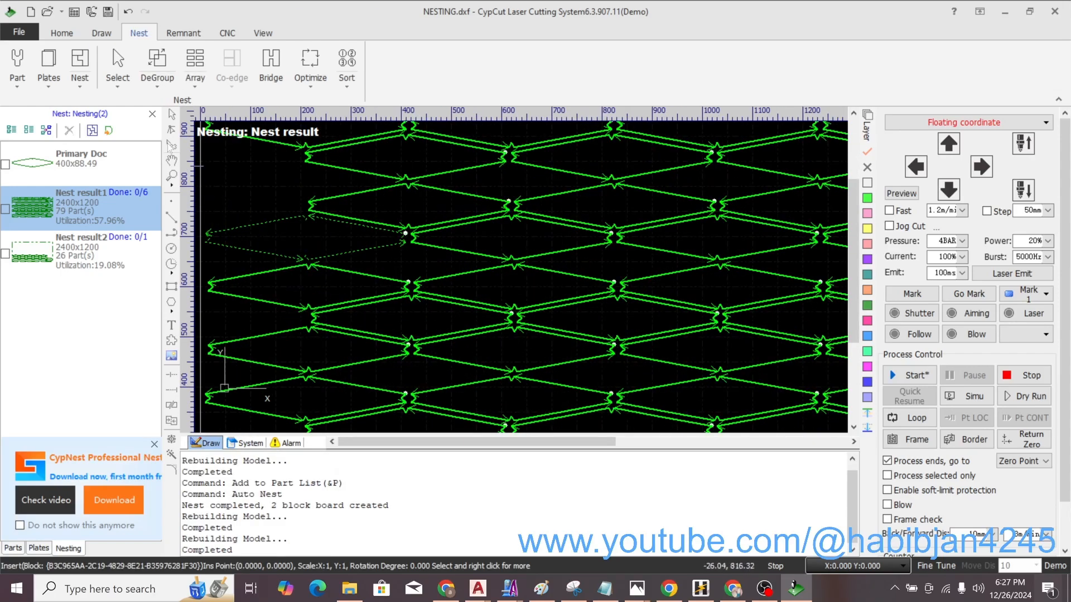
click(153, 113)
scroll(362, 241, down, 5)
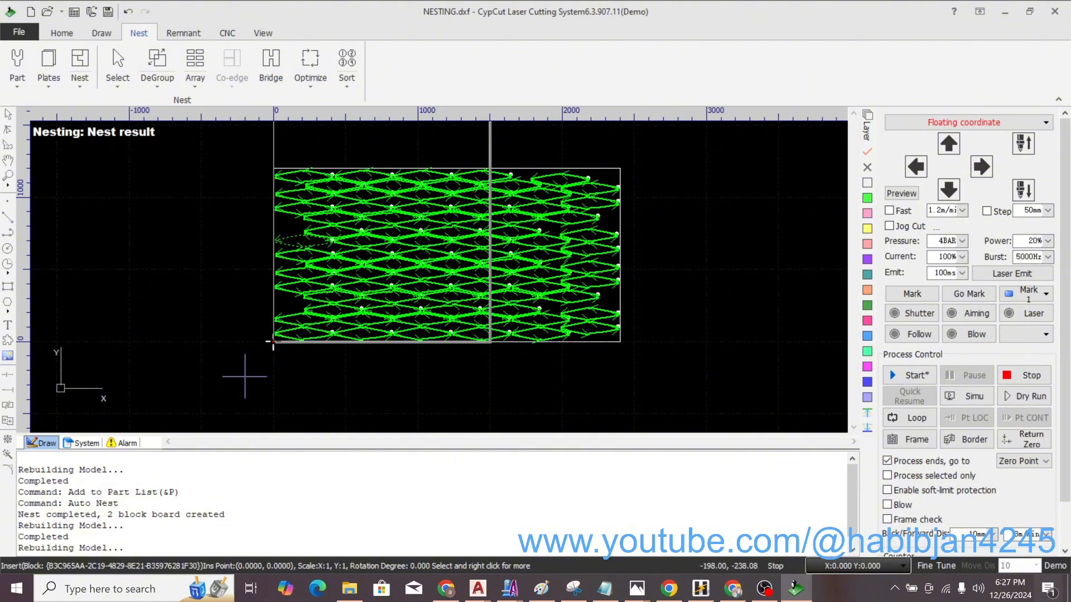
- Explode the entire nested layout into individual shapes
drag(246, 381, 656, 160)
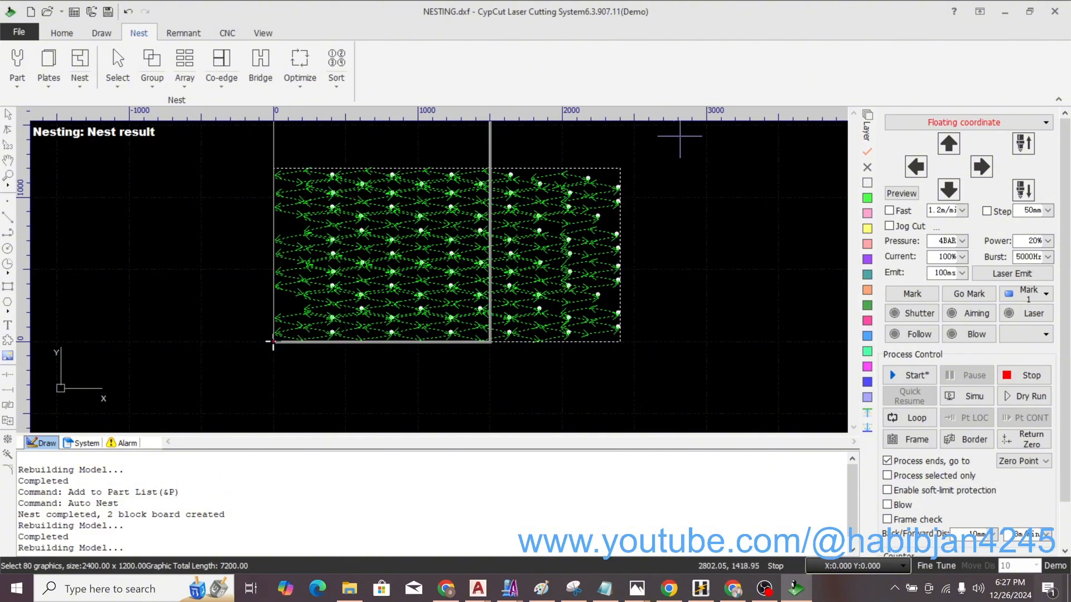
click(7, 455)
scroll(343, 265, up, 4)
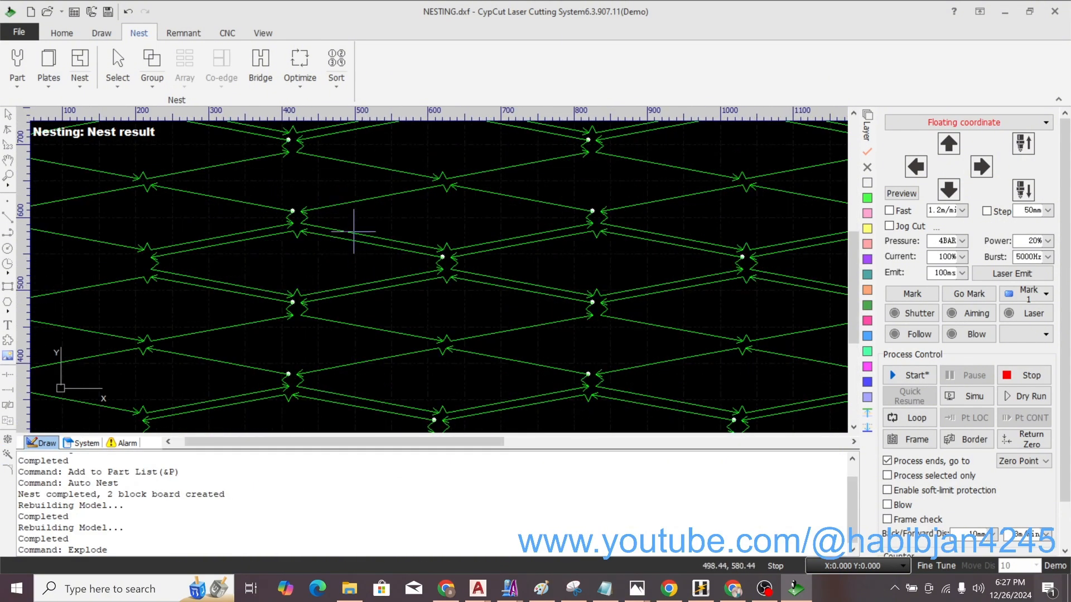
scroll(270, 353, down, 4)
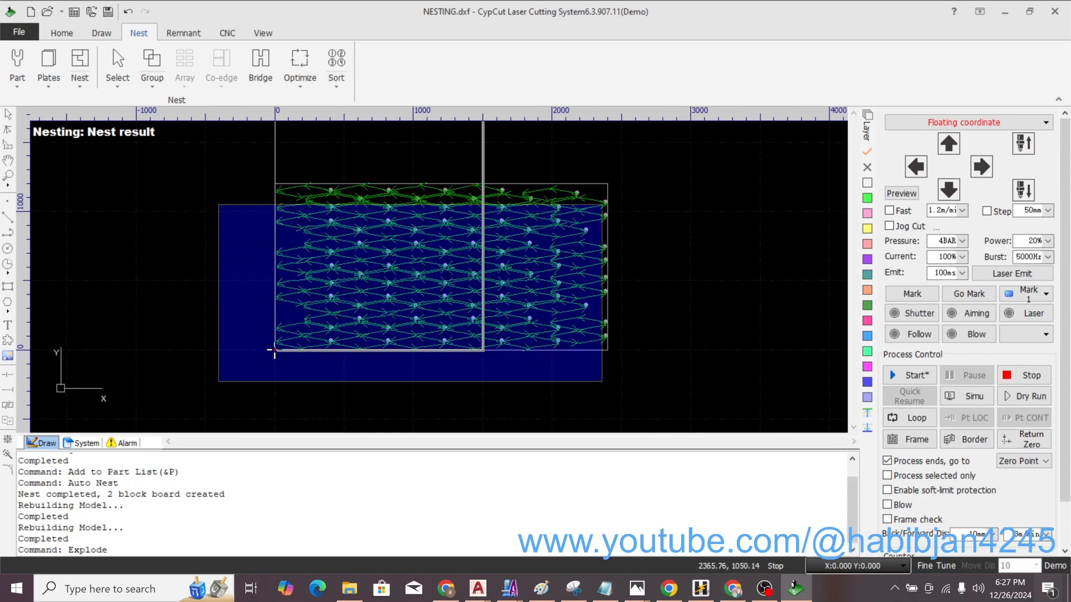
- Select the exploded shapes on the plate to check the number of nested rhombuses, and clear the selection
drag(274, 351, 645, 162)
scroll(605, 183, up, 2)
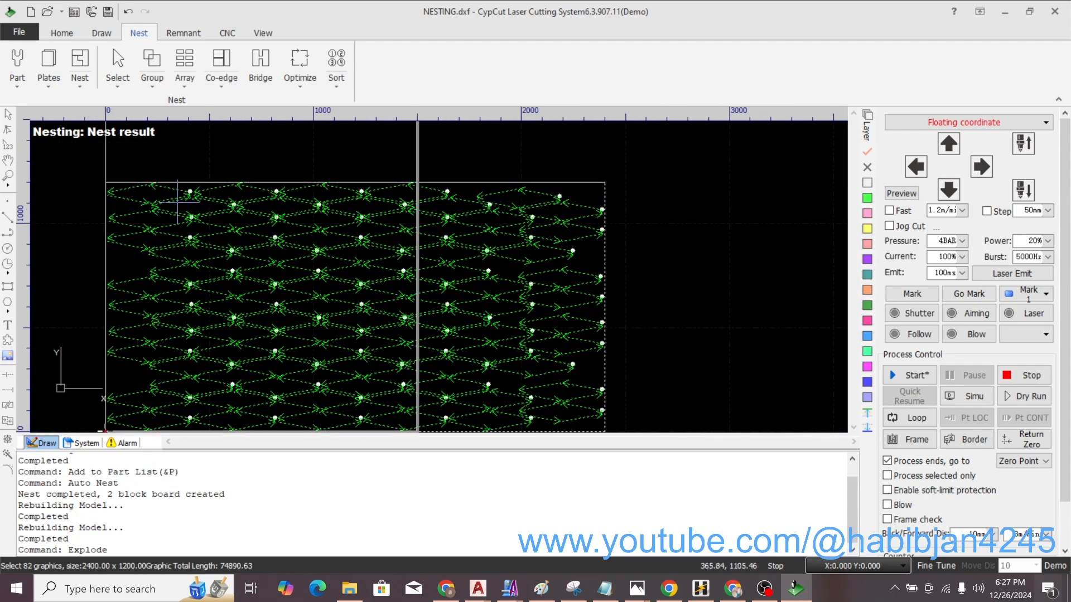
click(562, 194)
scroll(563, 195, down, 4)
drag(319, 322, 479, 196)
click(504, 305)
scroll(578, 214, up, 2)
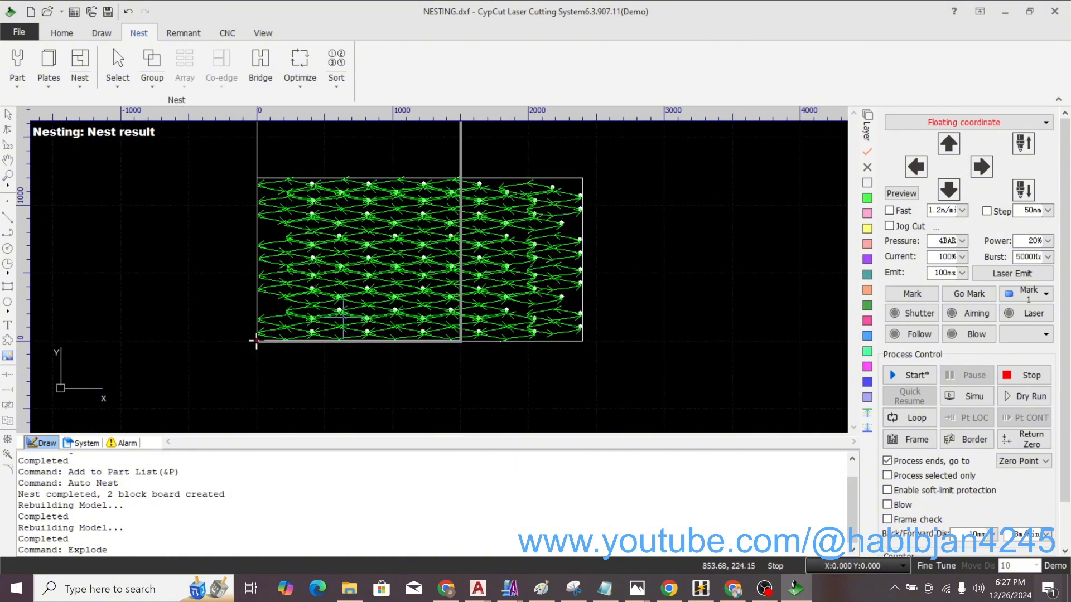
- Select the entire nested layout and join its line segments
drag(198, 371, 668, 164)
click(62, 31)
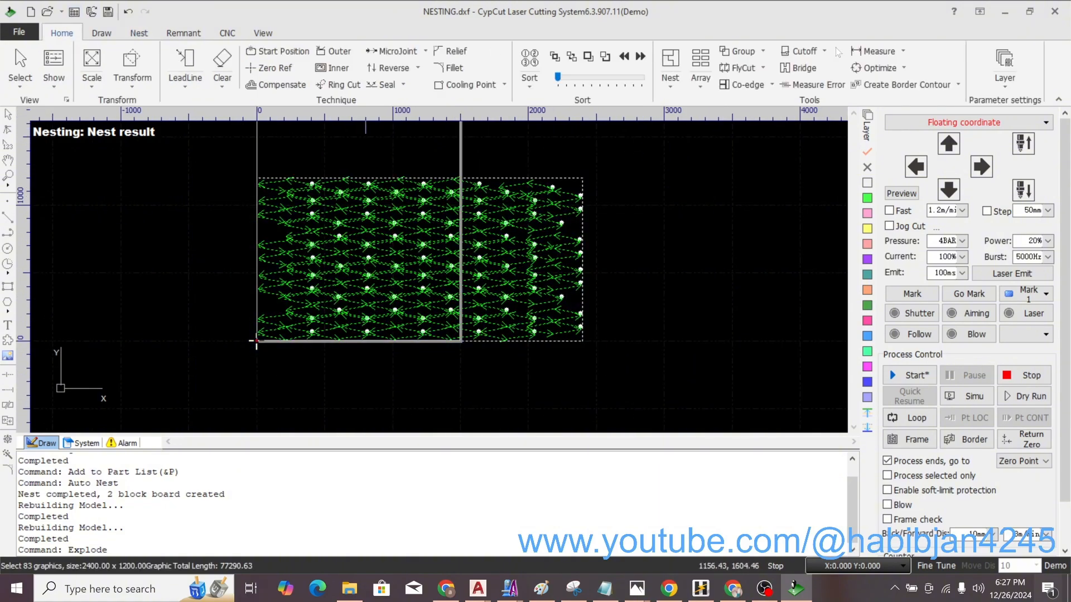
click(879, 68)
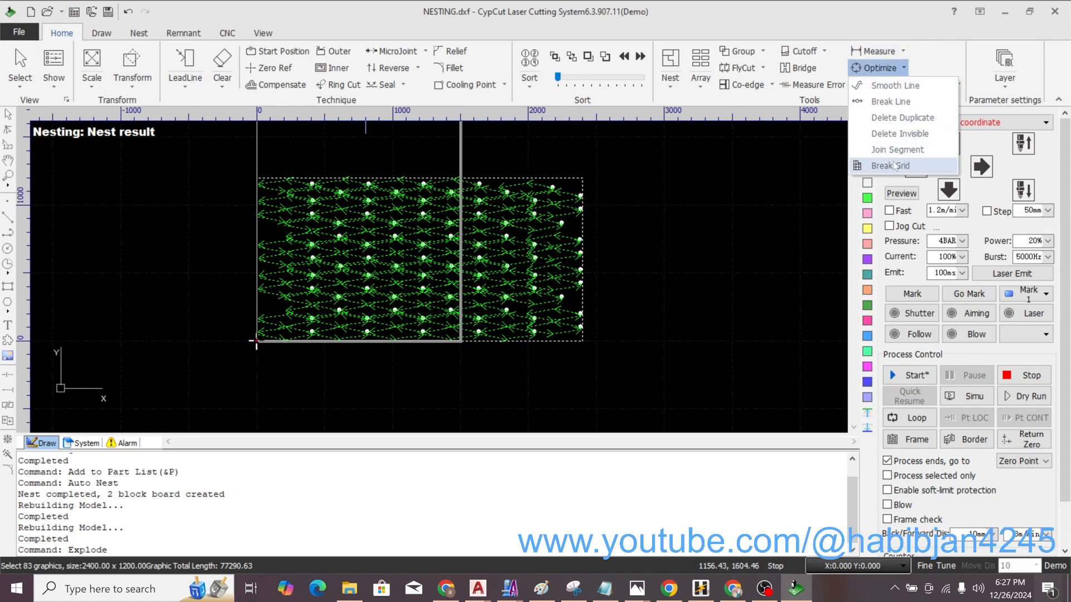
click(895, 150)
click(557, 348)
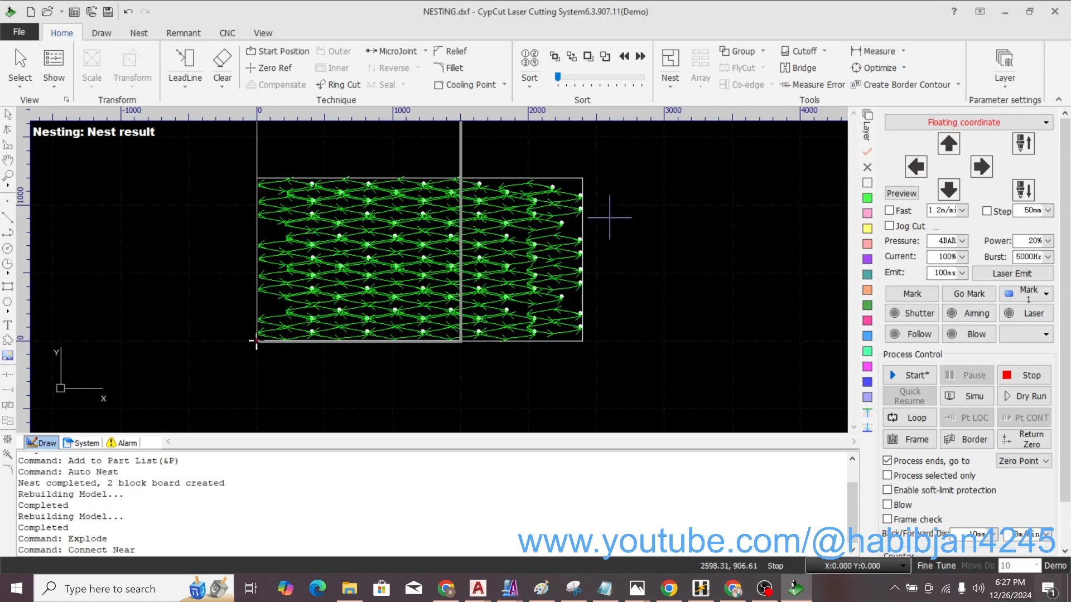
- Delete the rectangular outline around the nested parts and rotate all remaining rhombuses by 90 degrees
click(581, 191)
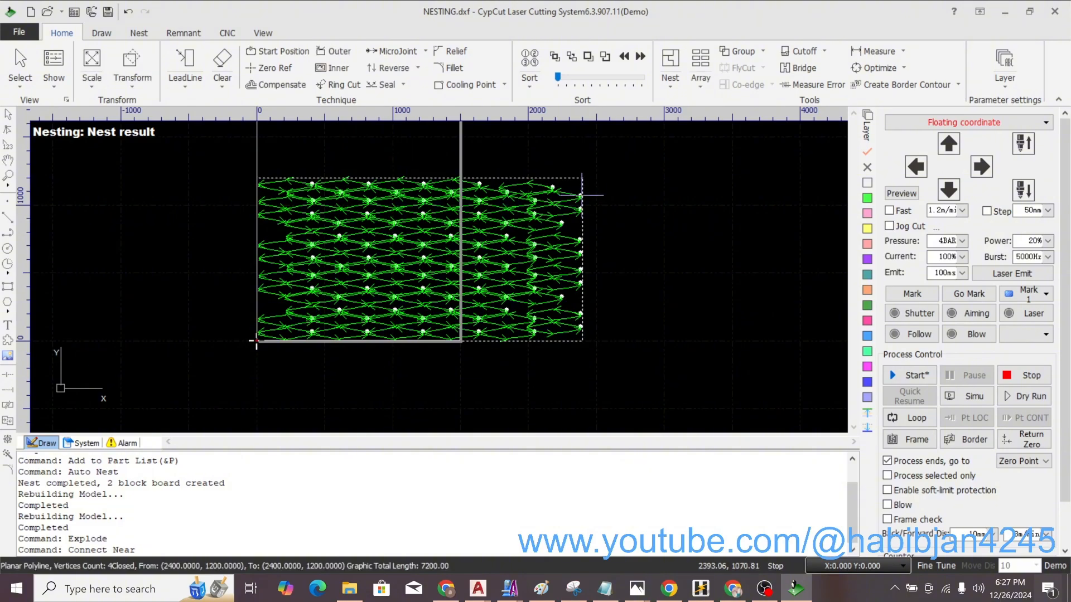
key(Delete)
drag(185, 374, 622, 152)
key(r)
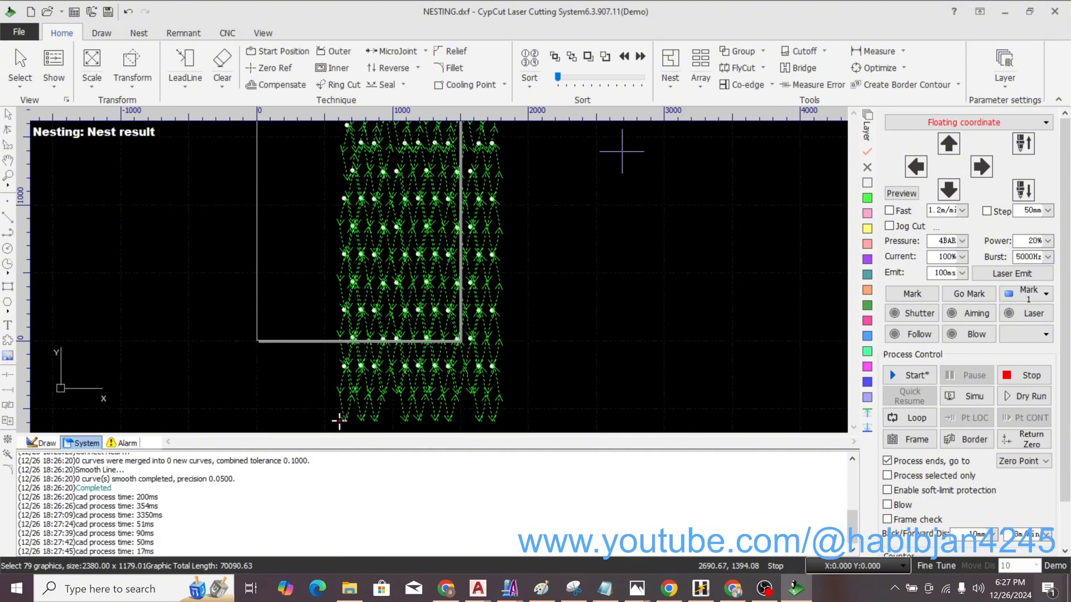
click(880, 67)
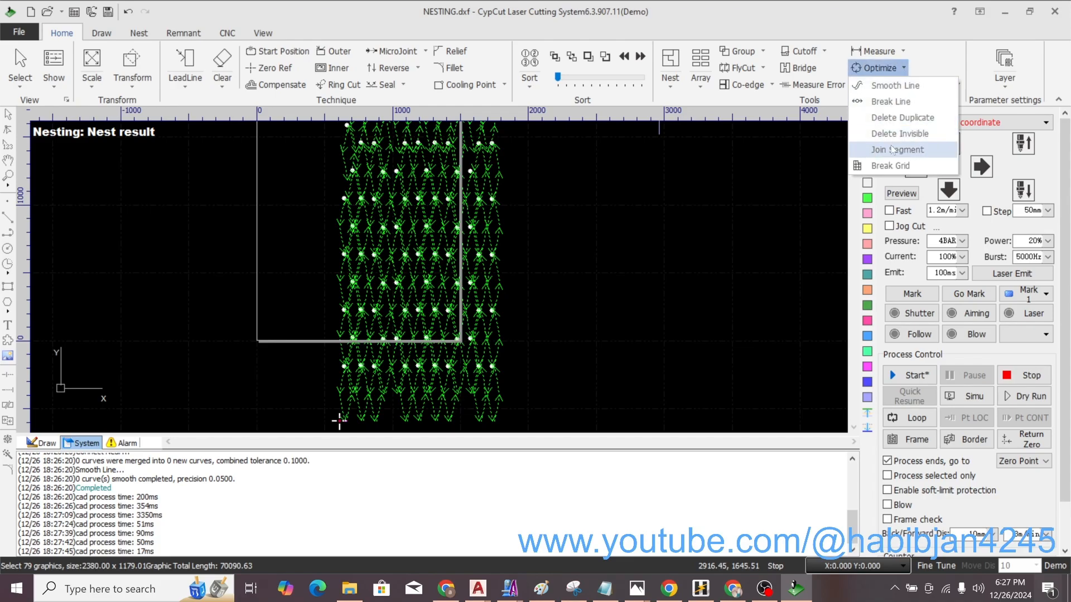
click(893, 149)
click(552, 347)
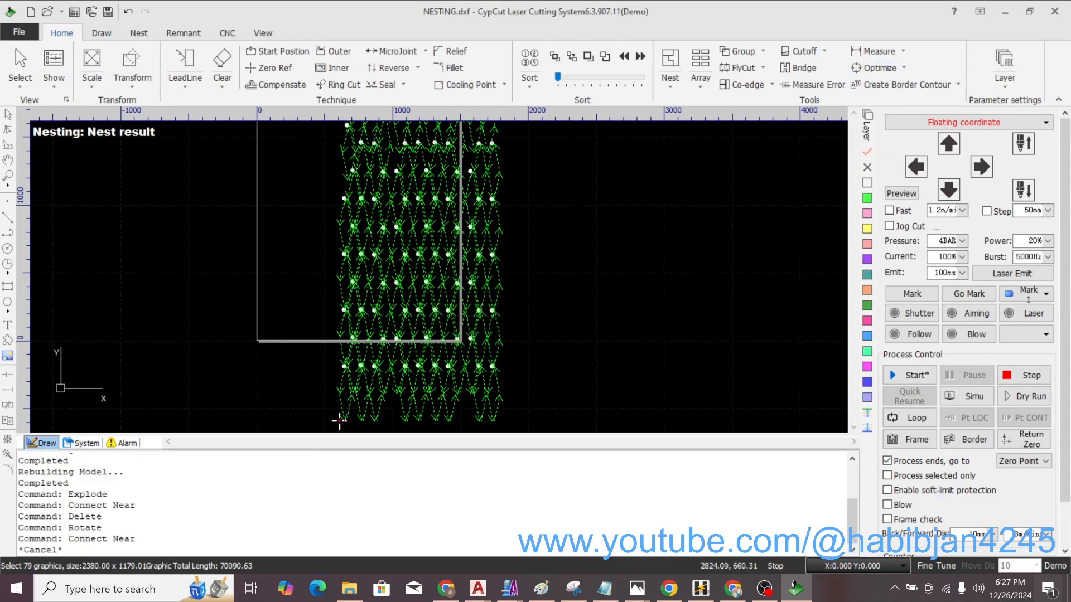
- Smooth the lines of all rotated rhombuses with a precision of 0.05 mm
click(641, 251)
scroll(545, 313, down, 2)
drag(373, 425, 572, 158)
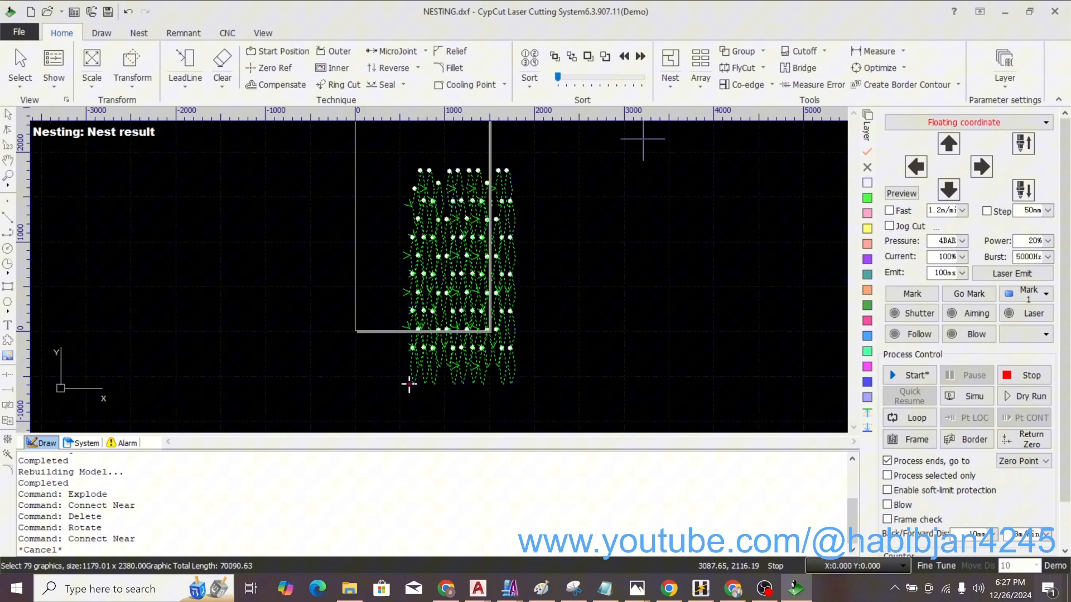
click(867, 73)
click(886, 83)
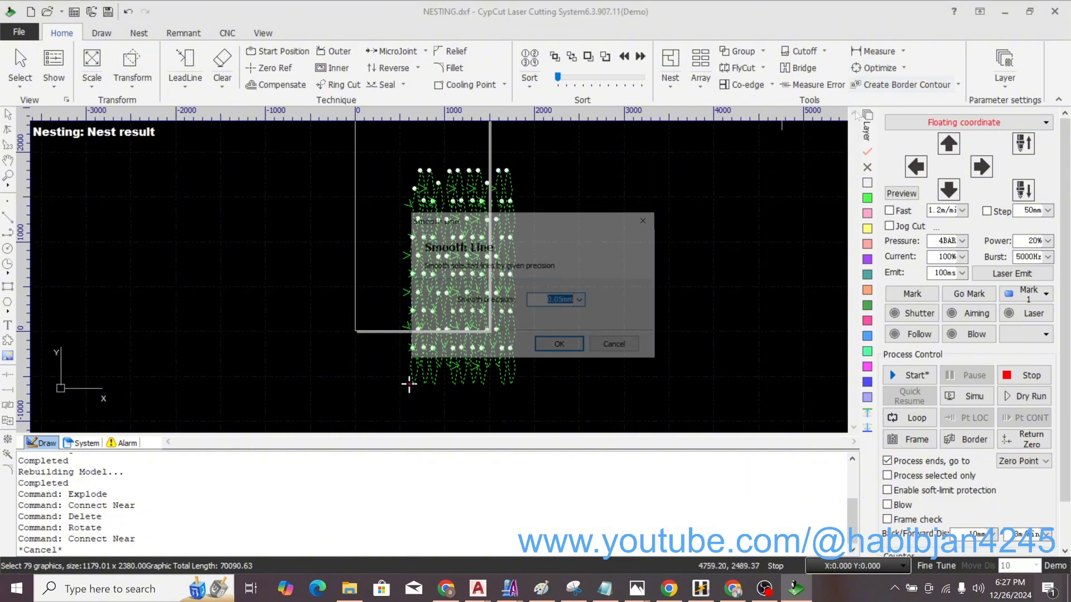
click(578, 341)
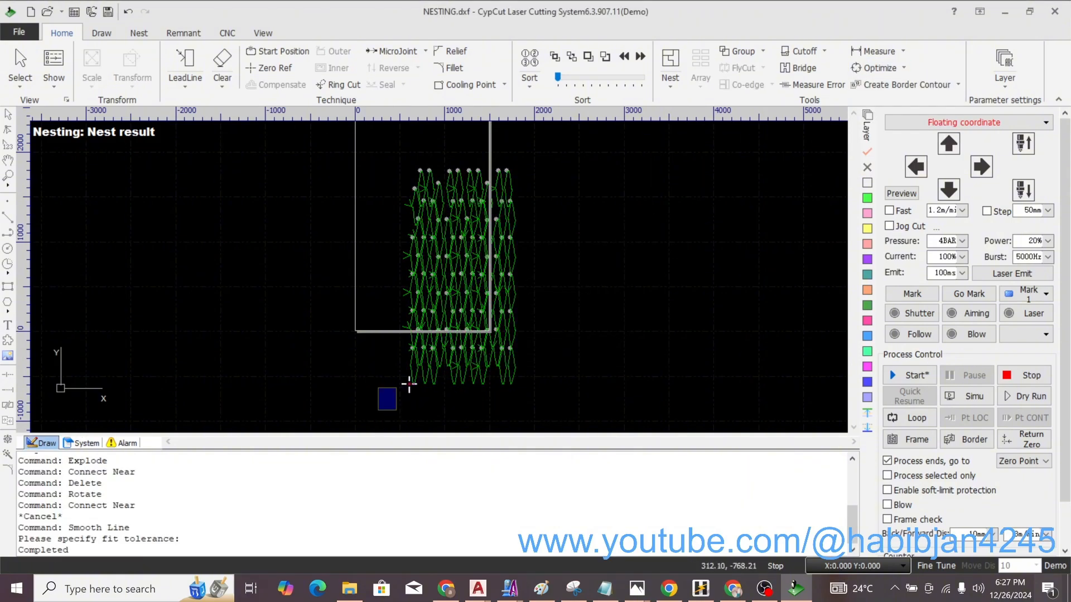
- Add 5 mm straight lead-ins at 90° from the long edge to all rhombuses, with no lead-out and leadline checking enabled
drag(397, 388, 608, 154)
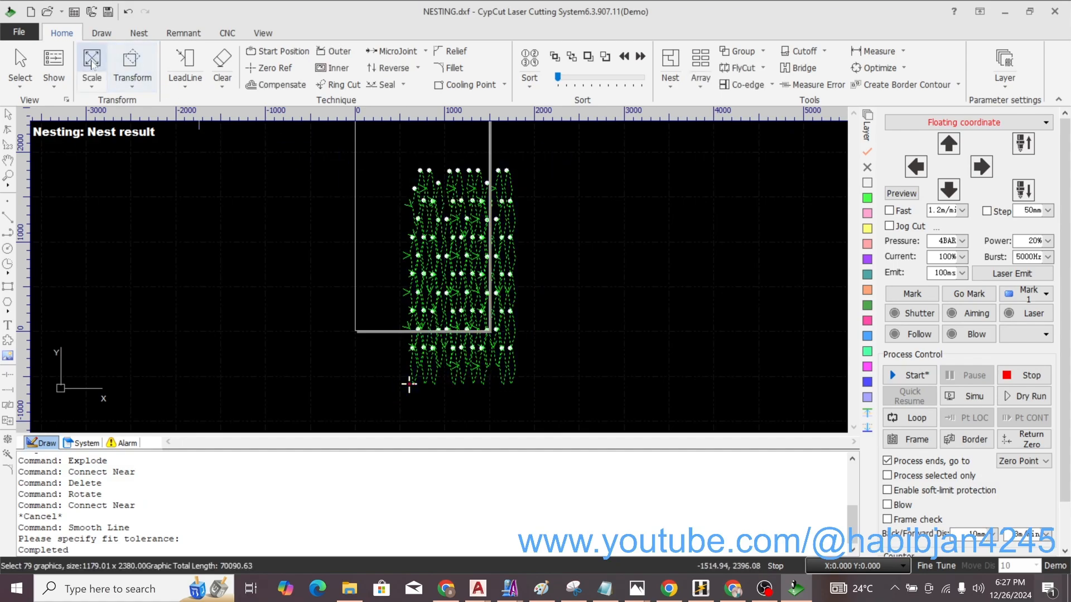
click(185, 62)
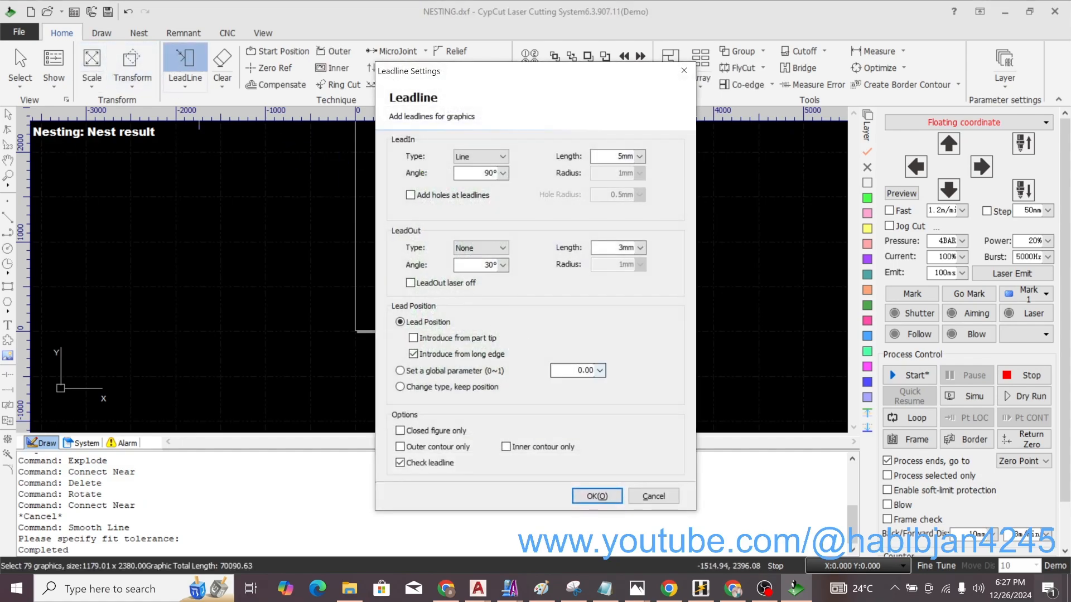
click(597, 496)
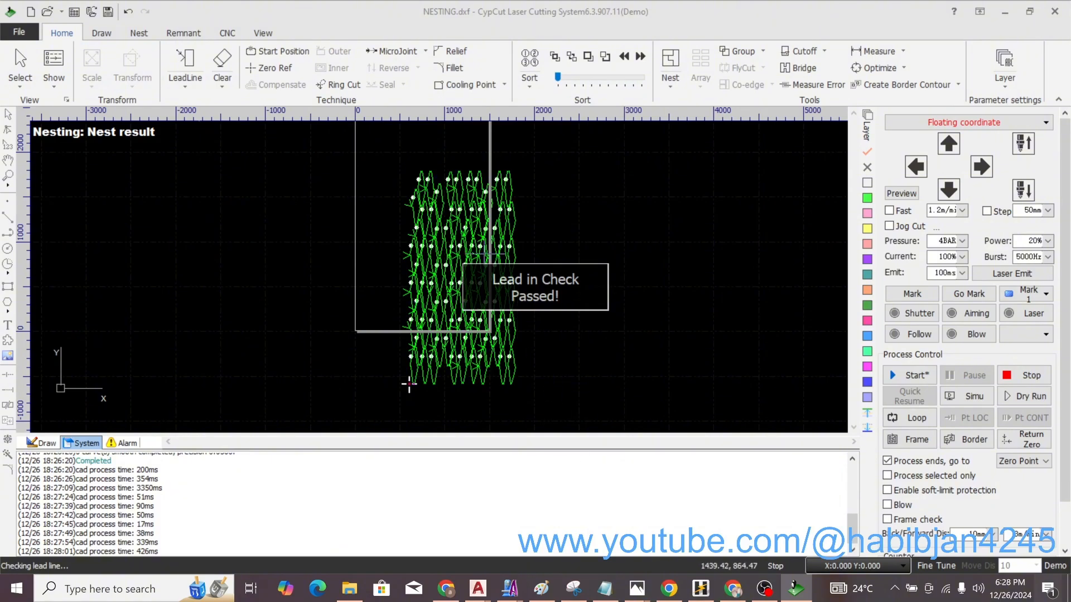
scroll(409, 385, up, 3)
scroll(351, 424, down, 4)
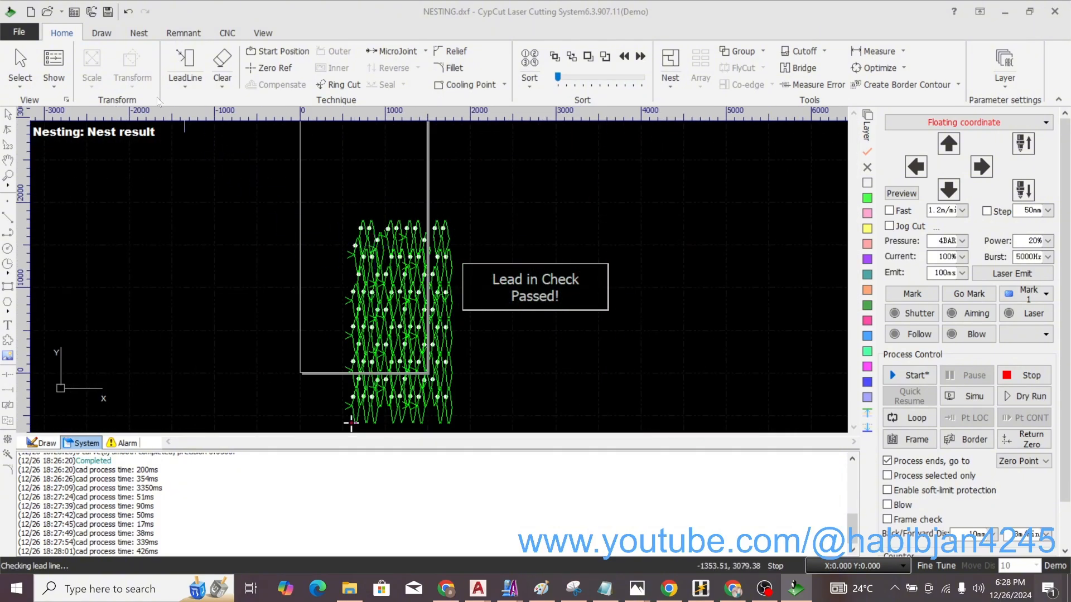
- Simulate cutting the nested layout, accepting the sorting of the new graphics, and stop the simulation
scroll(461, 220, down, 3)
drag(345, 399, 559, 208)
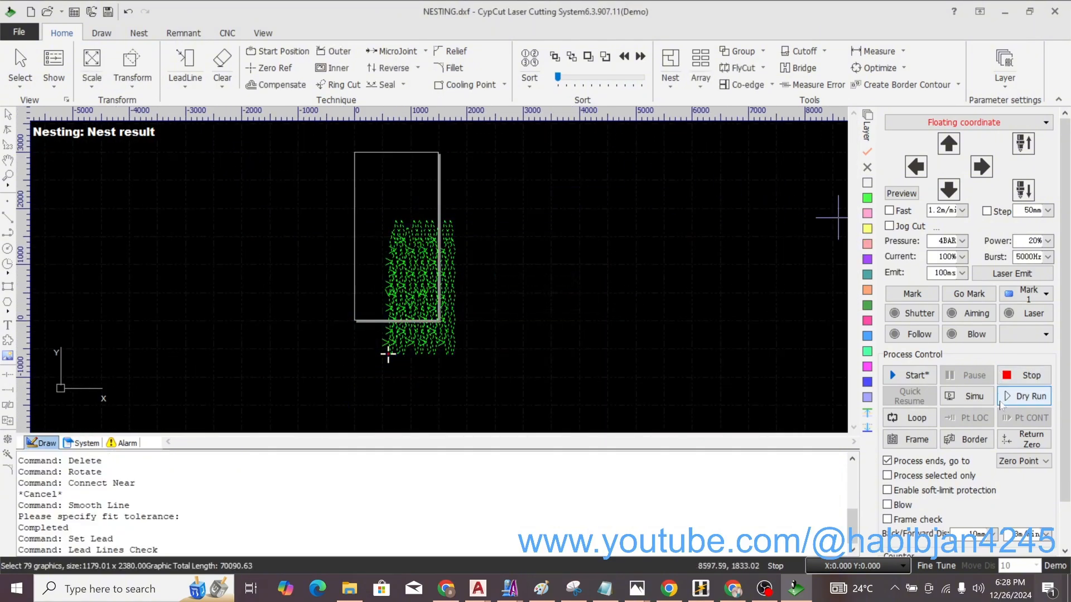
click(961, 401)
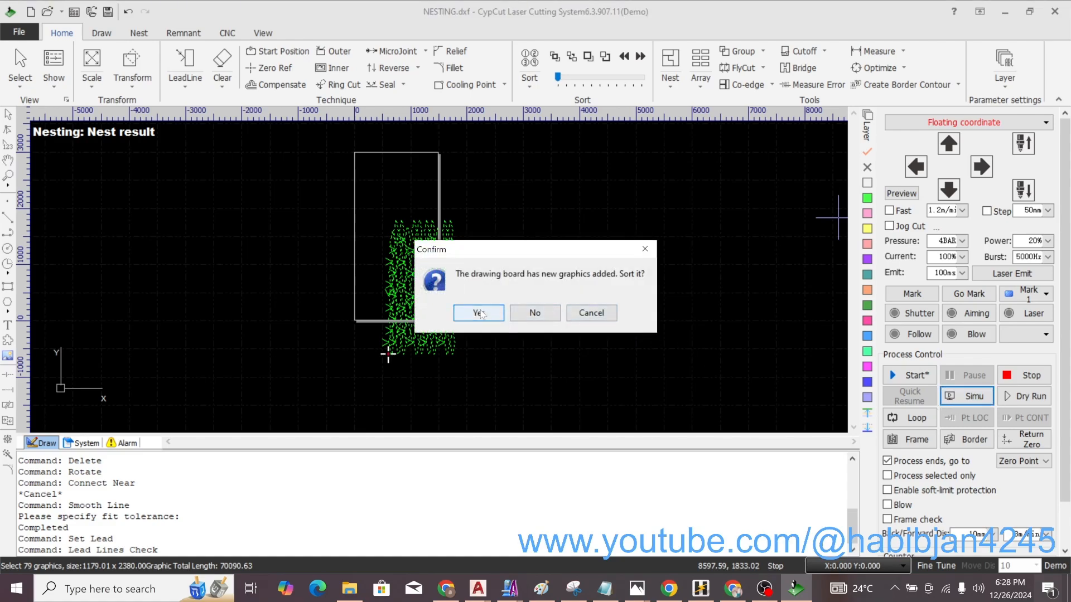
click(478, 313)
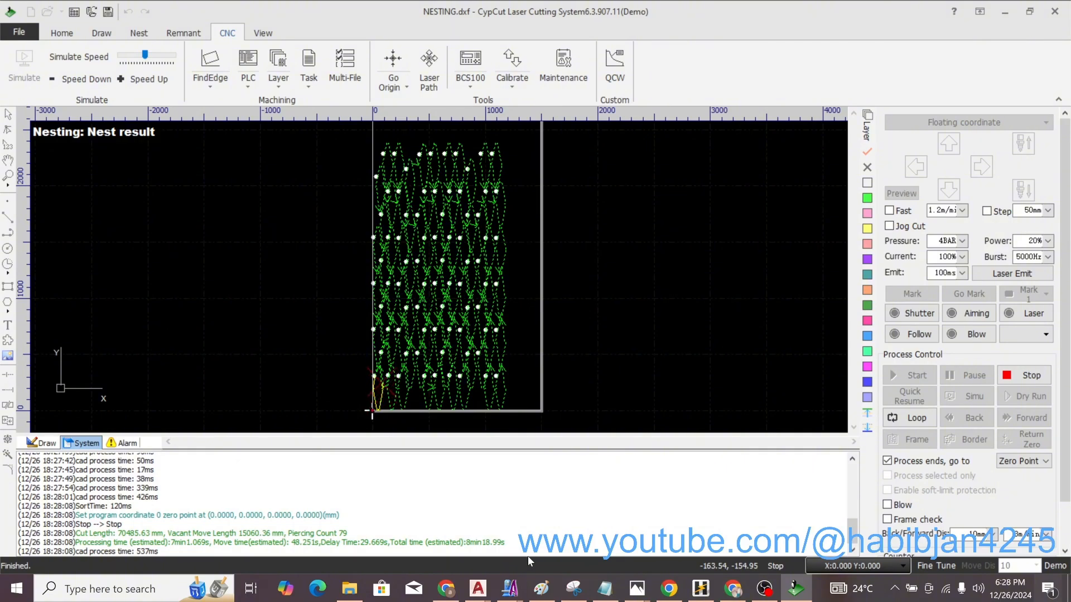
click(1004, 377)
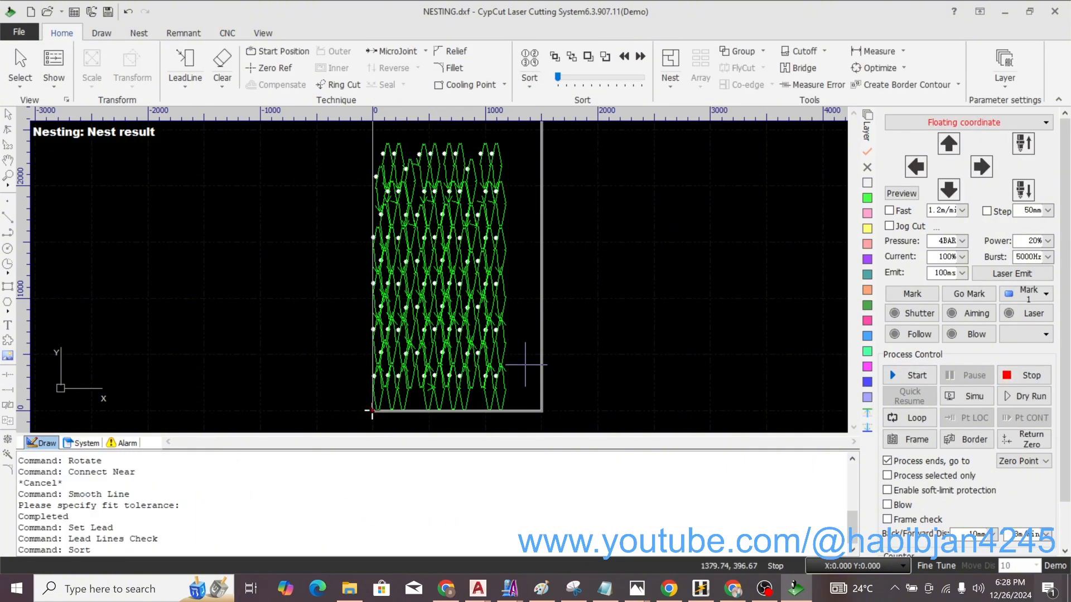
- Select the nested rhombuses to check their count, divide 500 by 79 in Calculator, and close it
scroll(527, 363, down, 2)
drag(378, 413, 593, 201)
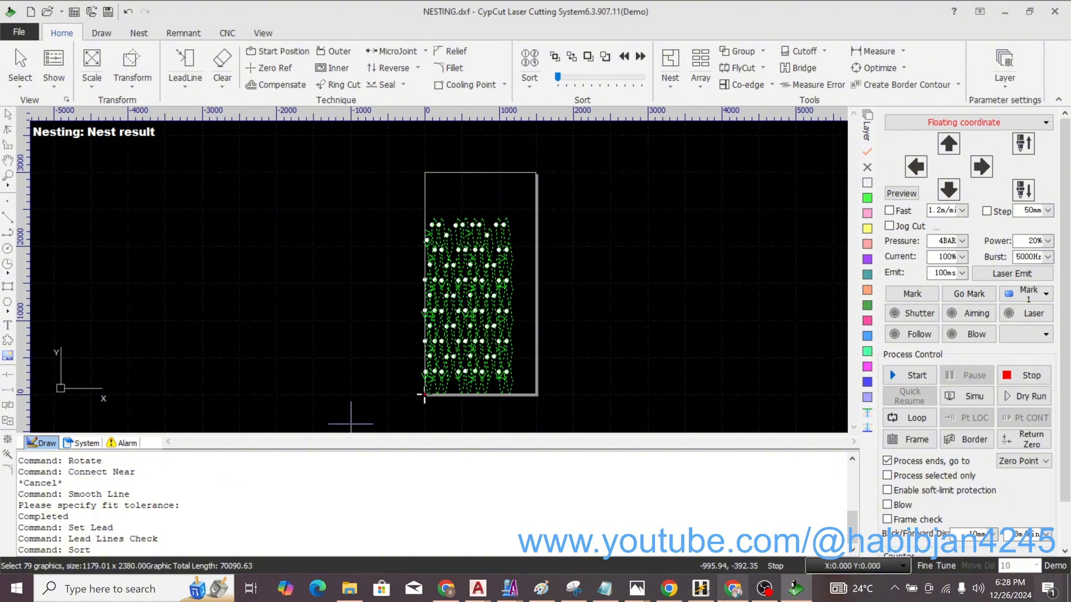
key(XF86Calculator)
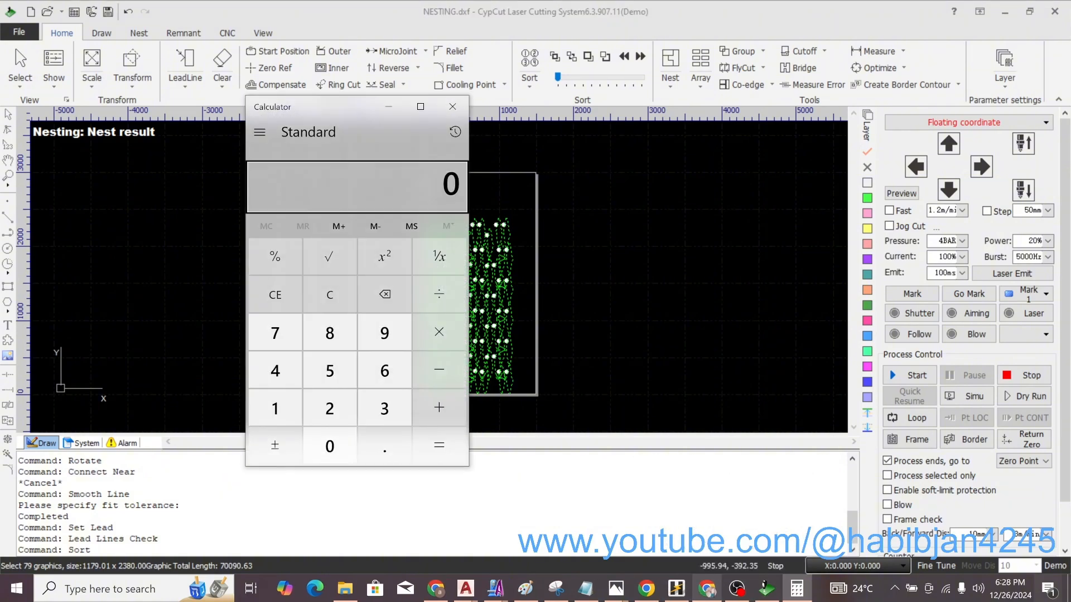
text(0079)
key(Return)
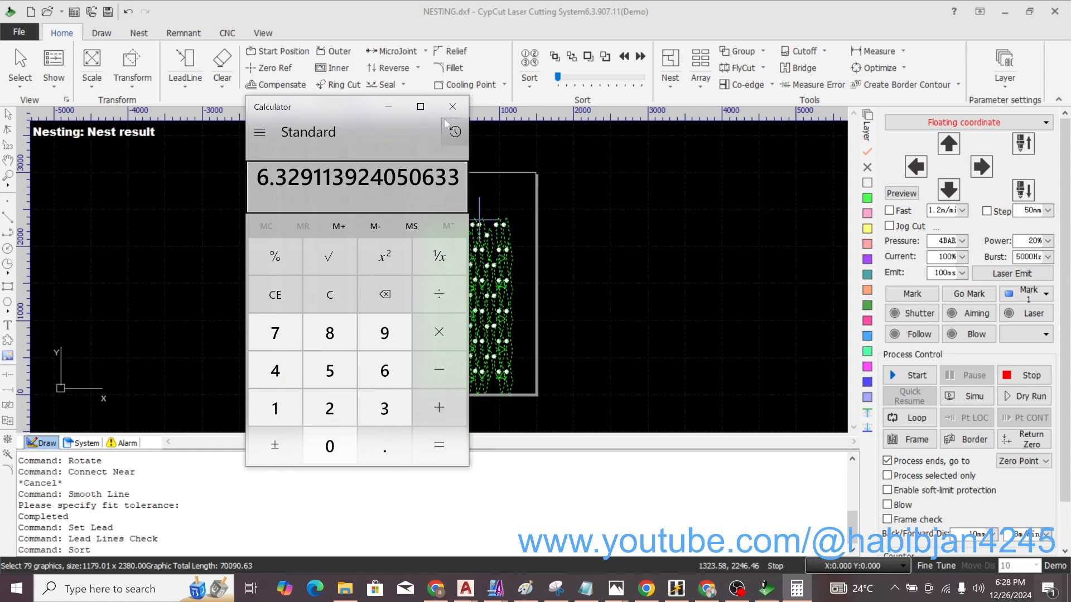
click(452, 106)
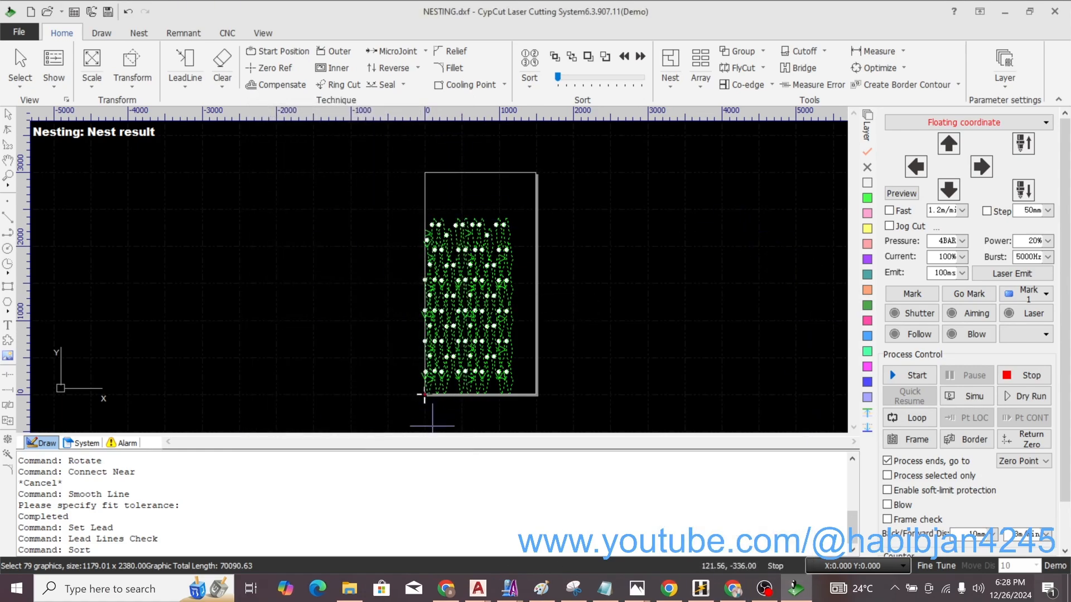
- Switch to Drawing6.dwg in AutoCAD and paste a copy of the "6 SHEET ART CAM" text below the original
mouse_move(478, 589)
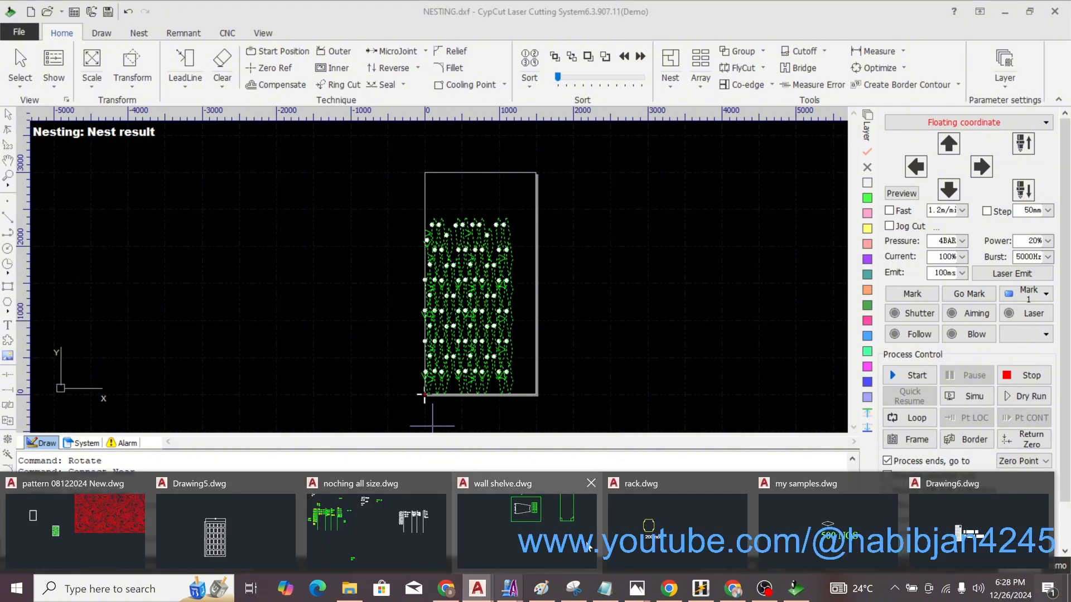
click(948, 547)
click(546, 363)
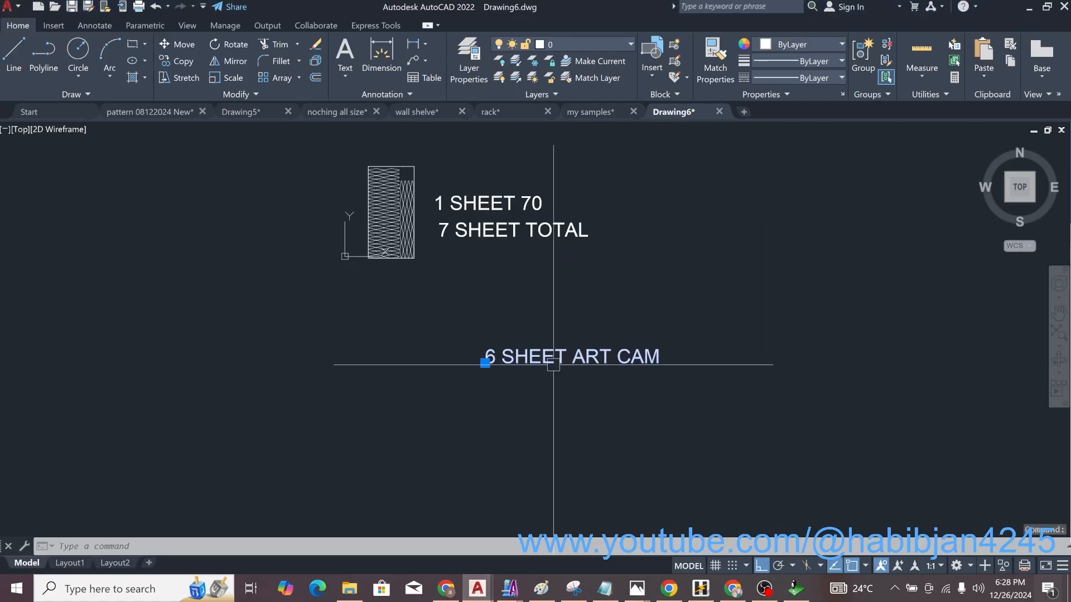
key(ctrl+c)
key(ctrl+v)
click(480, 415)
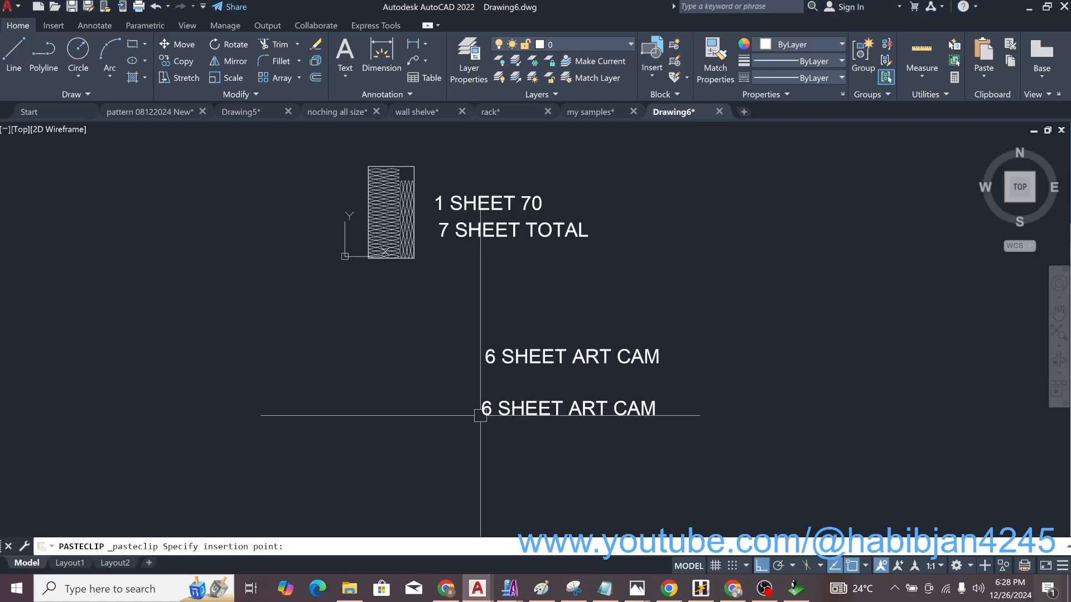
- Change the copied text to "6 SHEET CYPCUT" and finish text editing
click(498, 414)
double_click(498, 411)
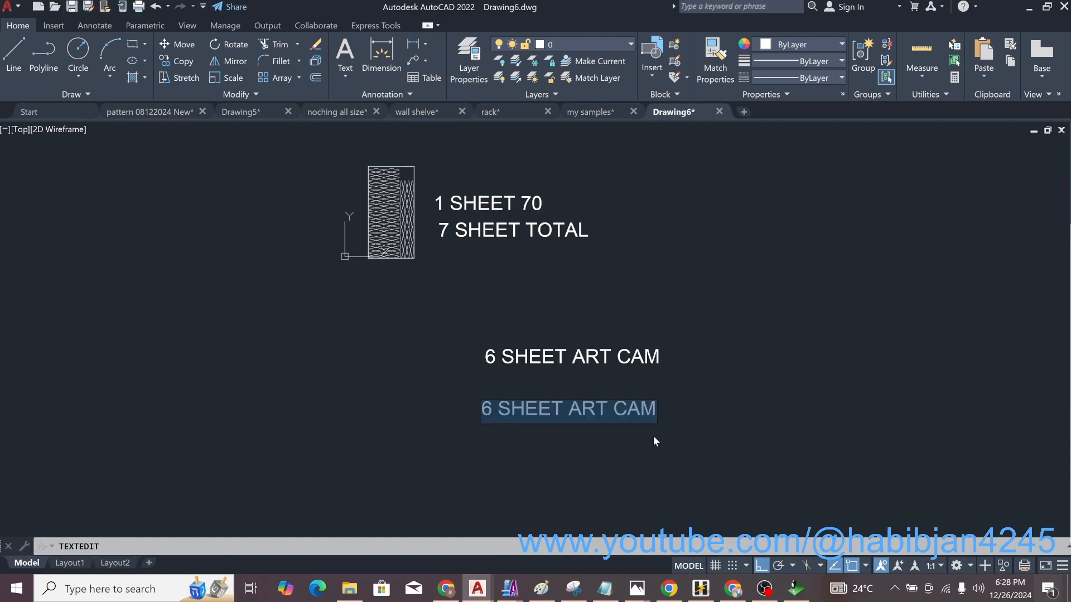
text(6 SHE)
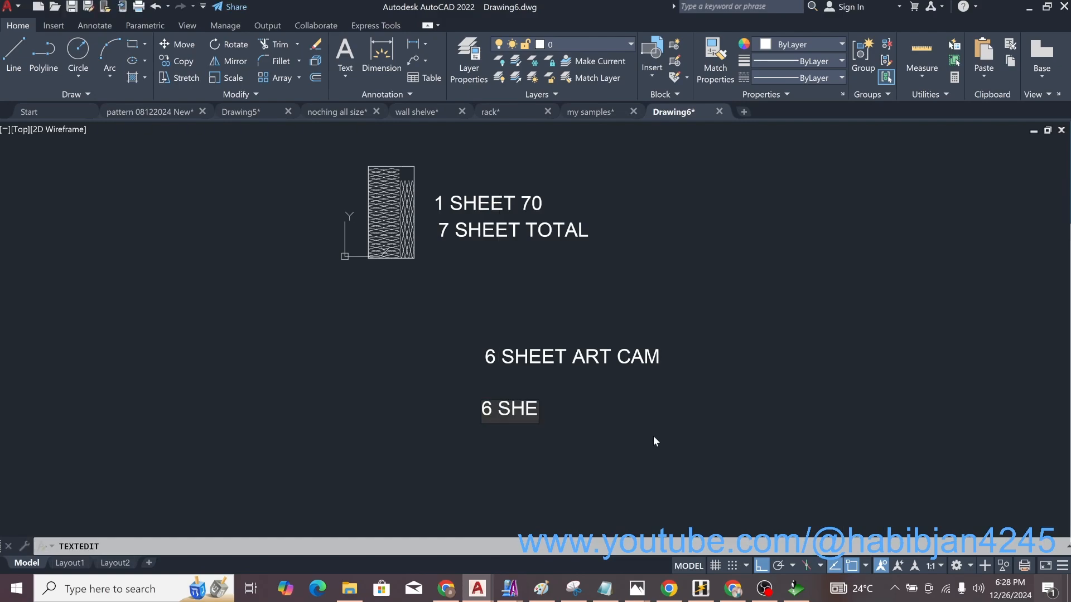
text(ET C)
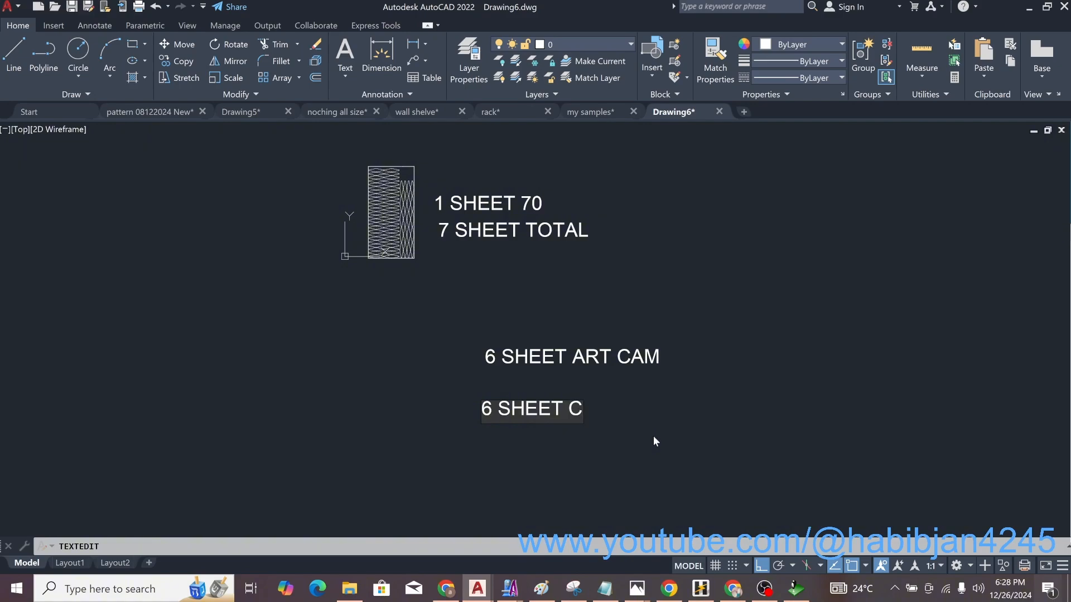
text(YP CU)
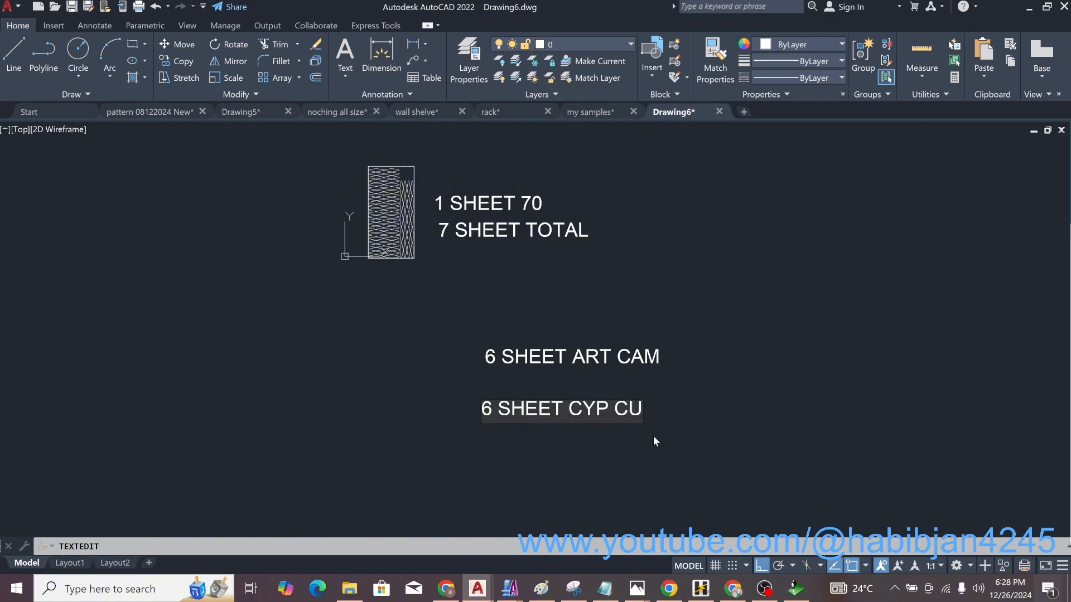
text(T)
key(BackSpace)
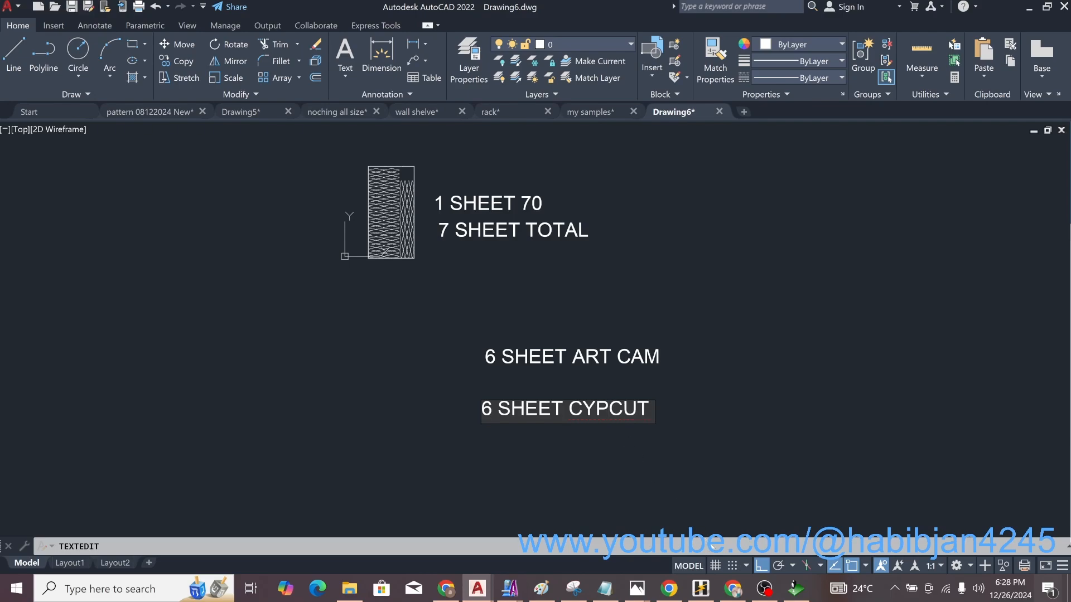
mouse_move(794, 596)
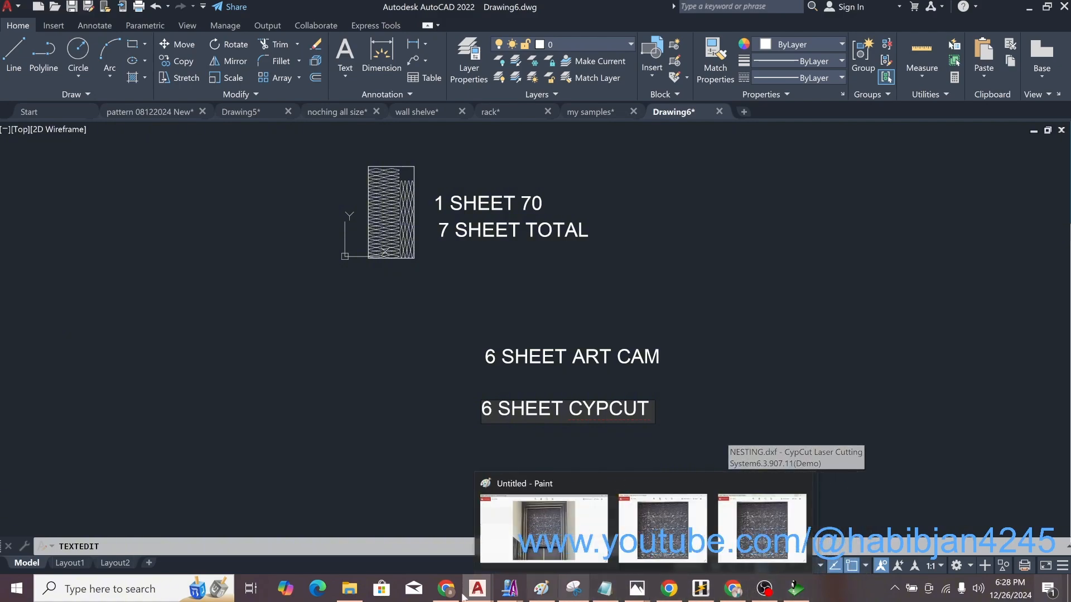
click(468, 463)
key(Escape)
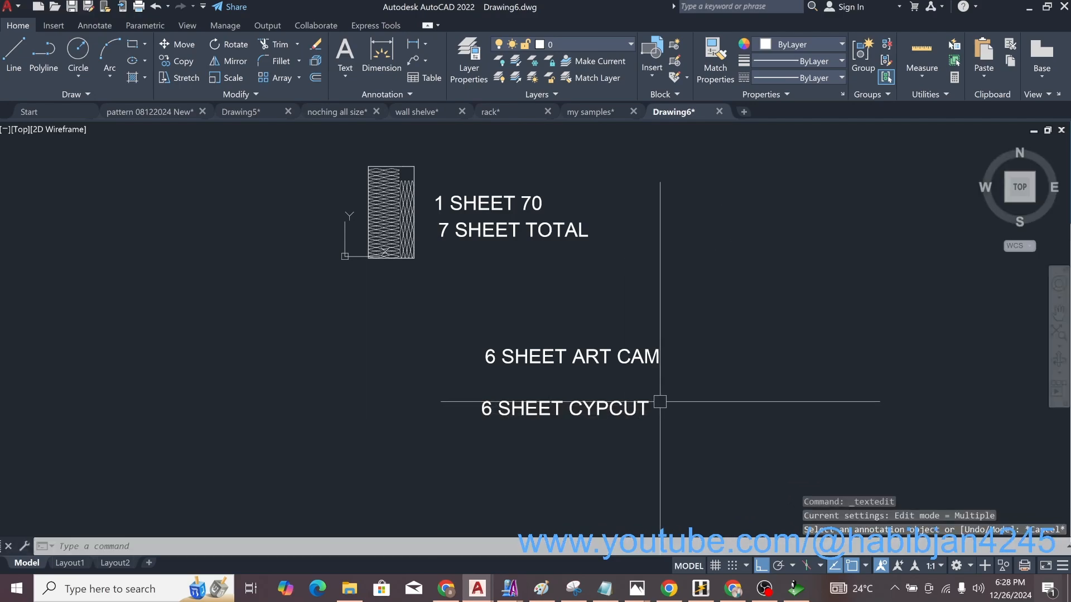